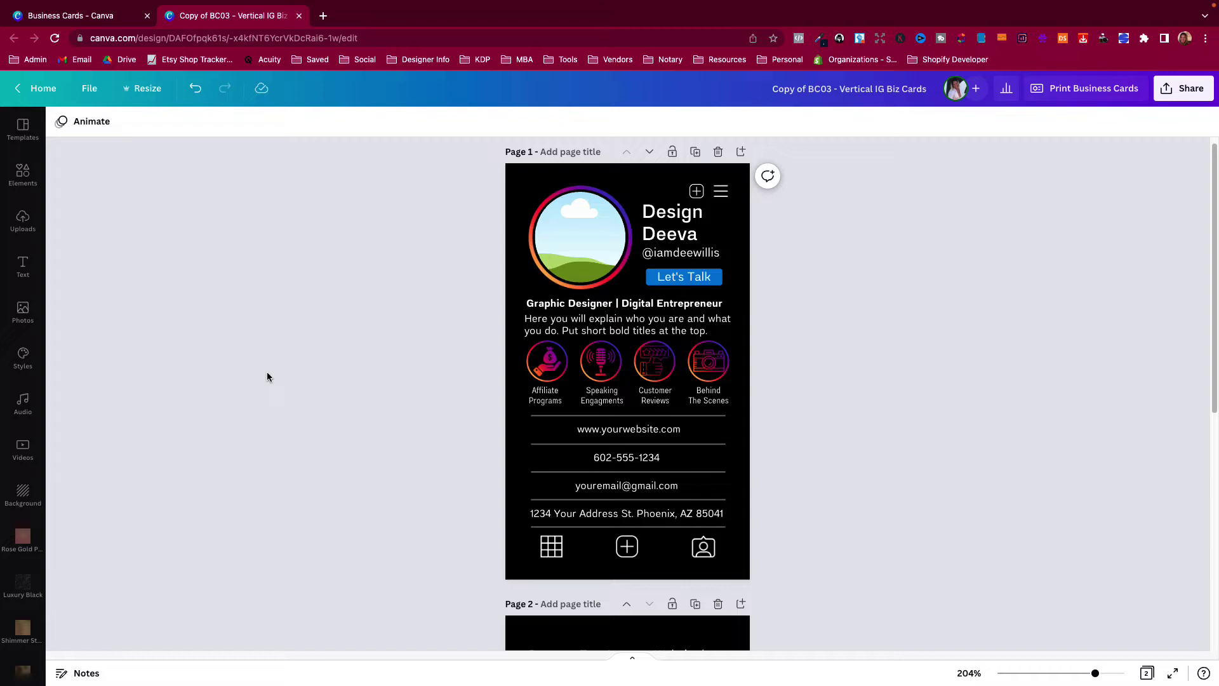
Scroll down from the card front to the back page with the QR code.
{"action": "scroll", "coordinate": [271, 384], "scroll_direction": "down", "scroll_amount": 1}
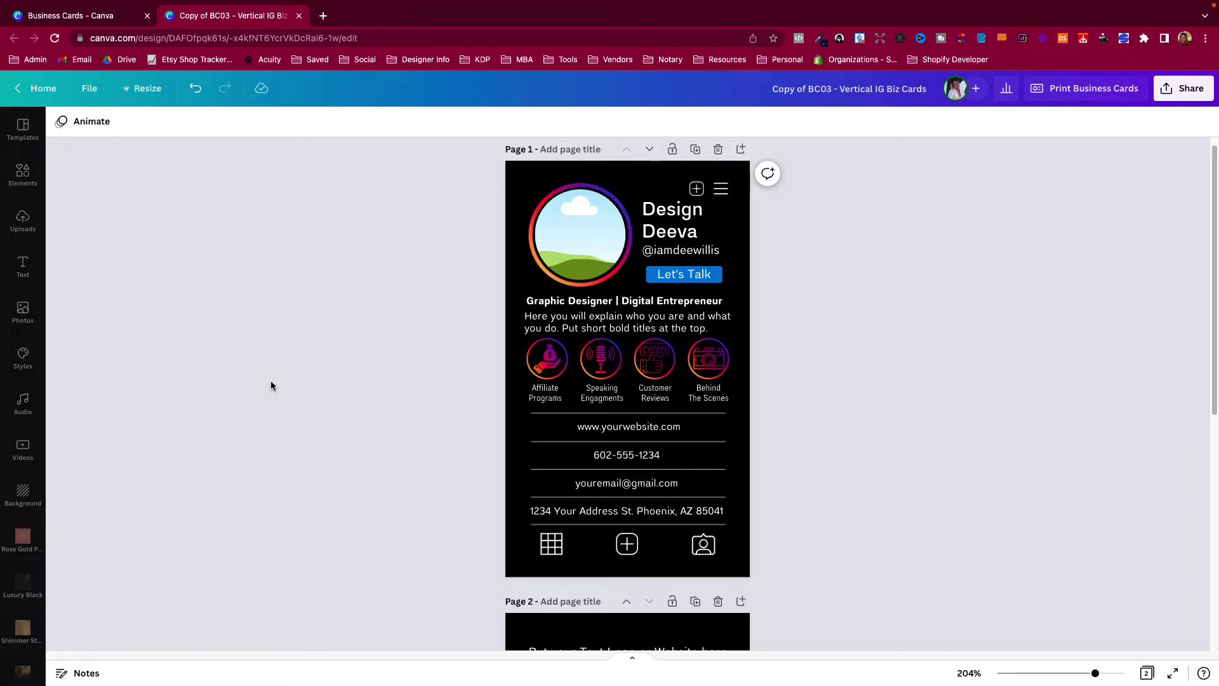
{"action": "scroll", "coordinate": [271, 385], "scroll_direction": "down", "scroll_amount": 6}
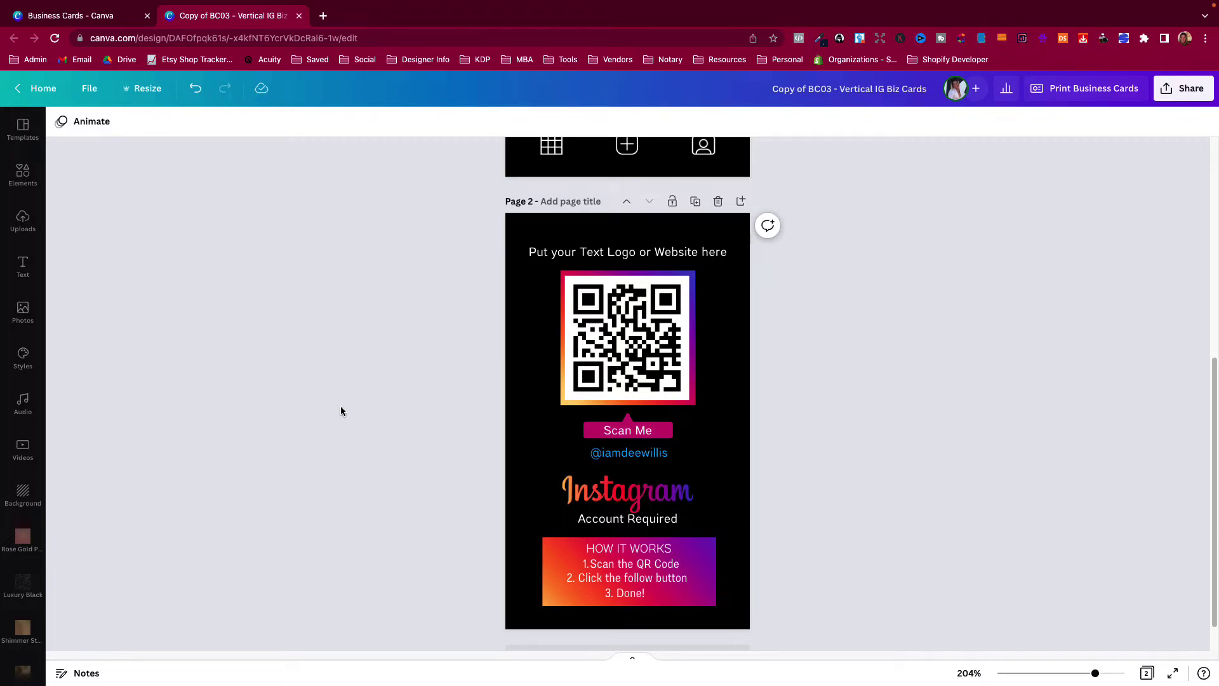
Delete the placeholder QR code, leaving the gradient frame above 'Scan Me' empty.
{"action": "scroll", "coordinate": [377, 419], "scroll_direction": "up", "scroll_amount": 4}
{"action": "scroll", "coordinate": [380, 422], "scroll_direction": "down", "scroll_amount": 5}
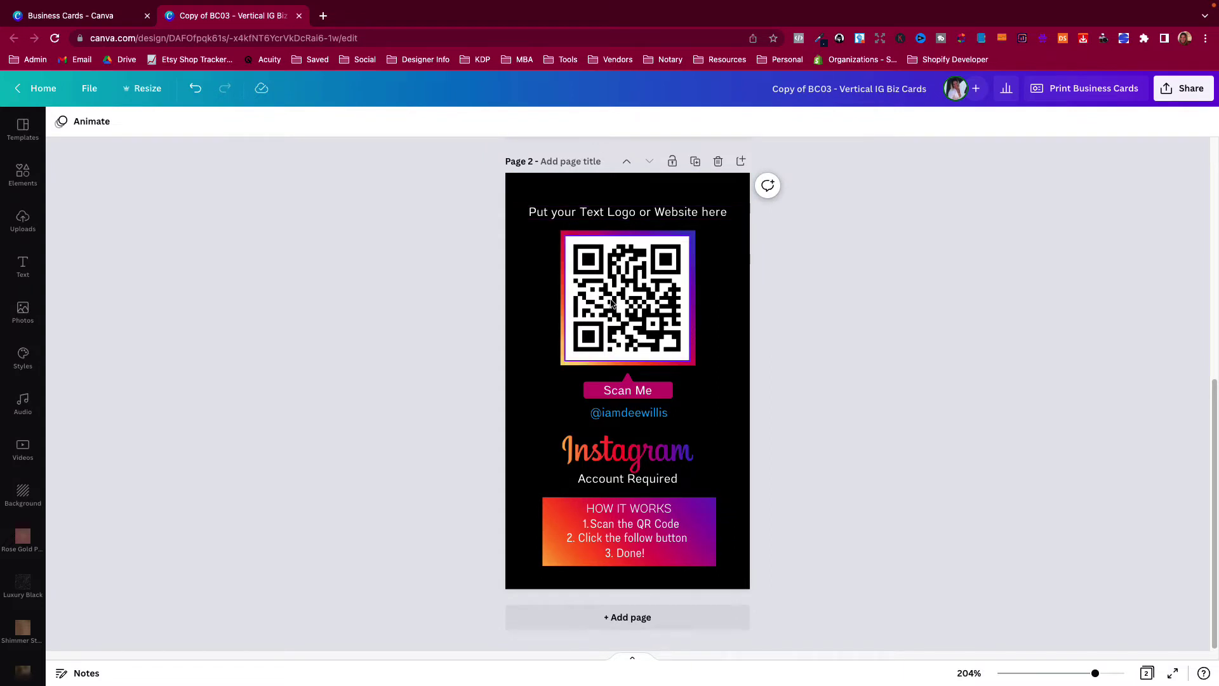
{"action": "left_click_drag", "start_coordinate": [611, 303], "coordinate": [647, 335]}
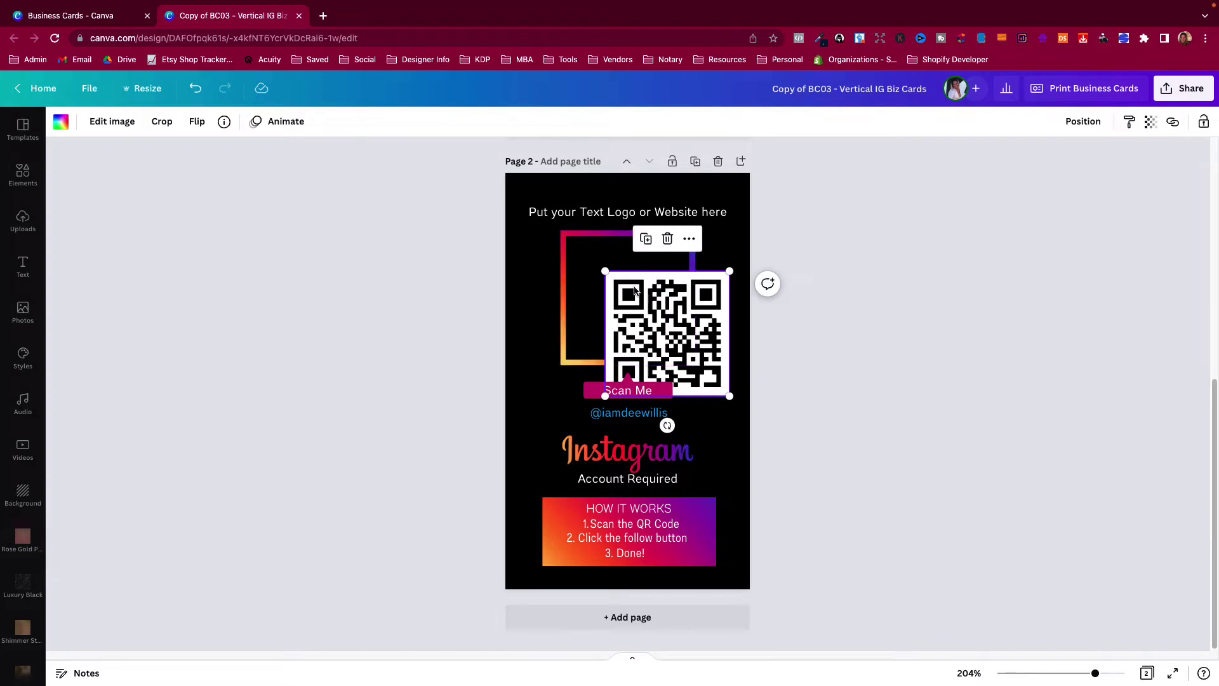
{"action": "key", "text": "ctrl+z"}
{"action": "left_click_drag", "start_coordinate": [595, 262], "coordinate": [621, 303]}
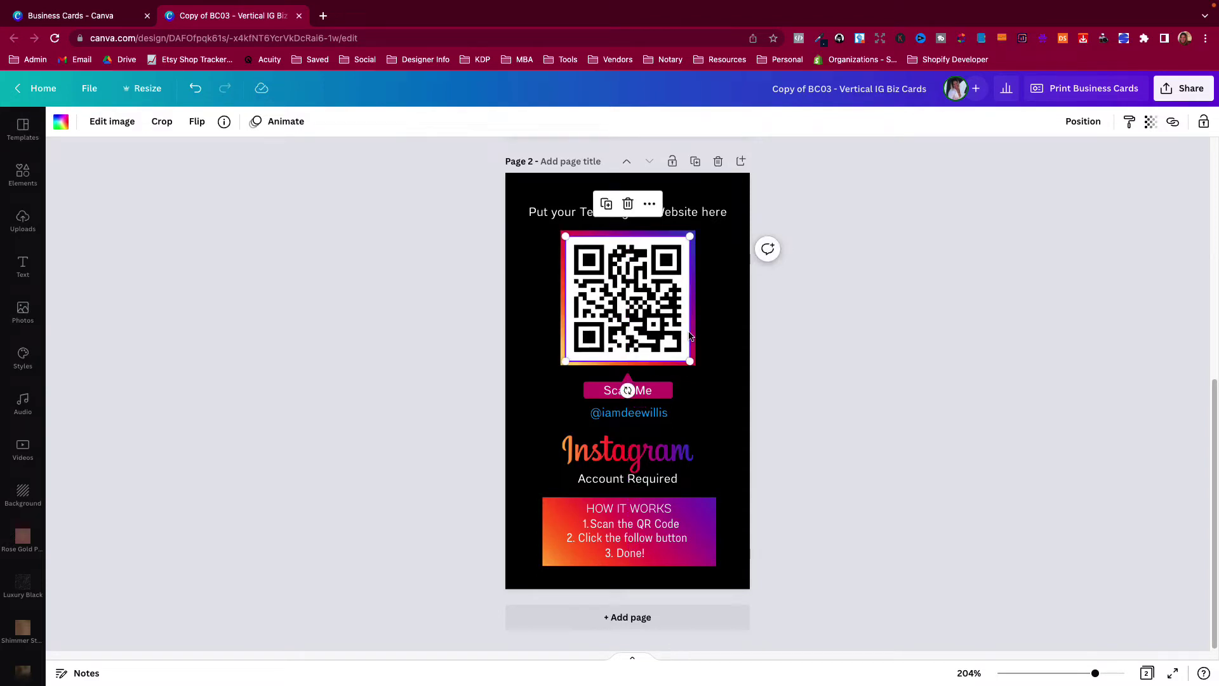
{"action": "key", "text": "Delete"}
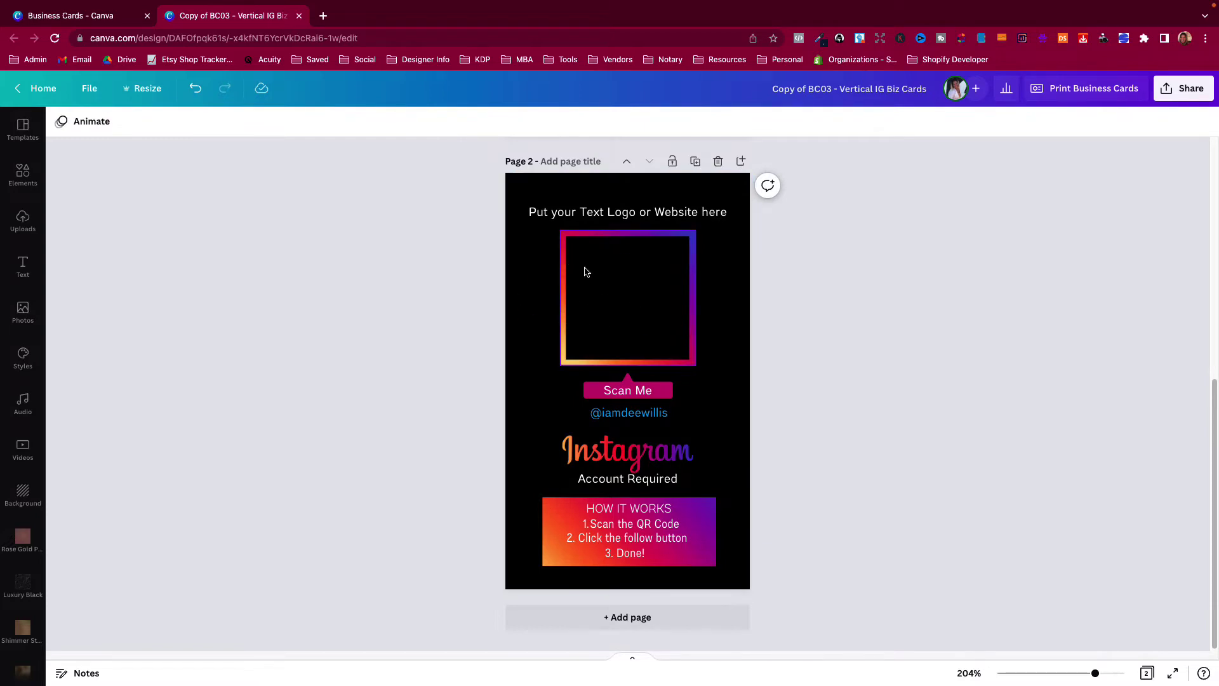
Search Elements for 'qr code', launch the QR Code app, and enter the Instagram profile URL.
{"action": "left_click", "coordinate": [30, 181]}
{"action": "left_click", "coordinate": [116, 129]}
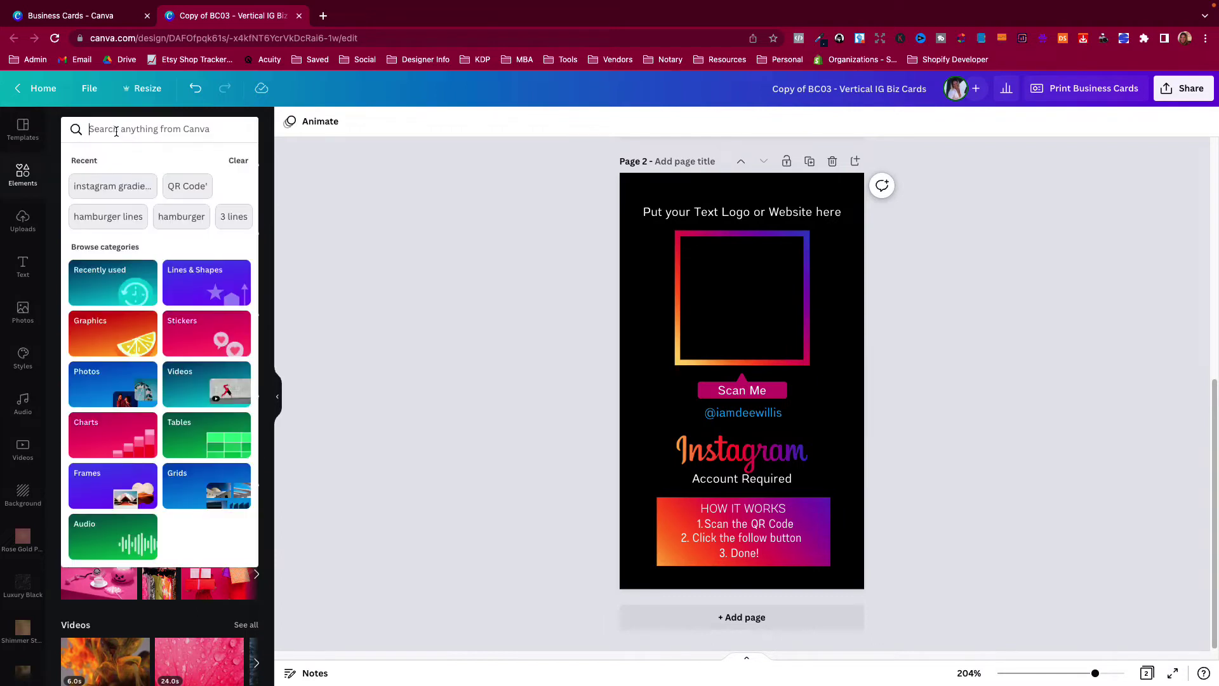
{"action": "type", "text": "qr code"}
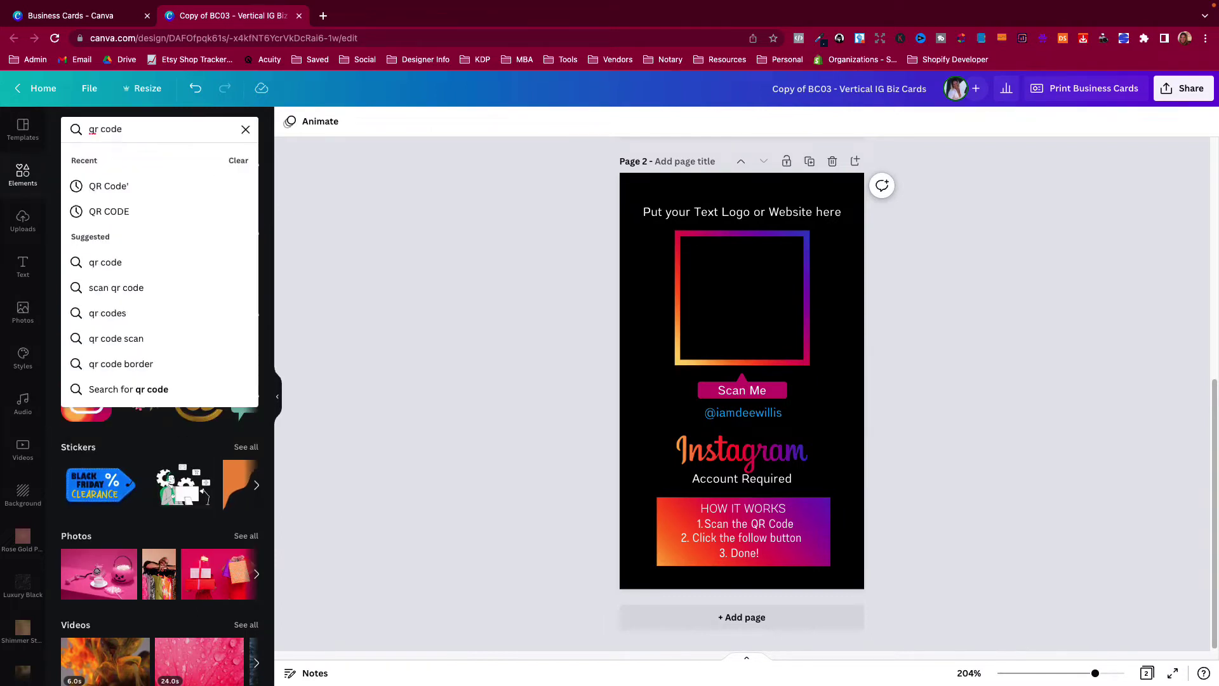
{"action": "key", "text": "Return"}
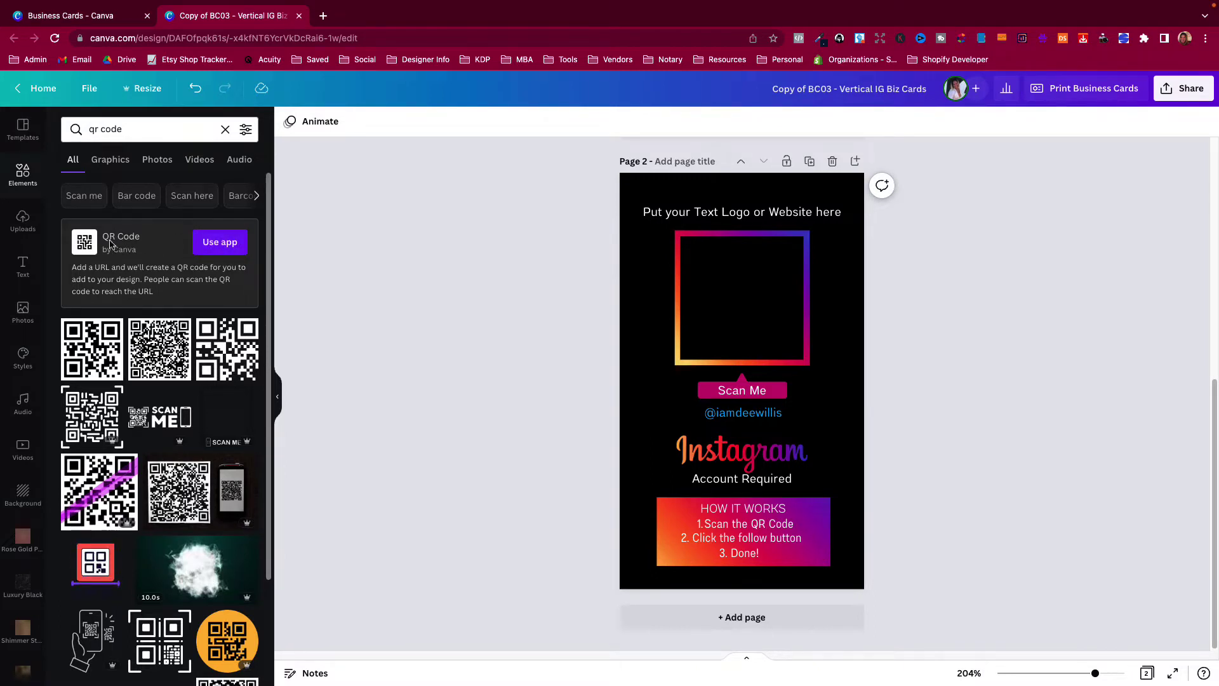
{"action": "left_click", "coordinate": [213, 244]}
{"action": "left_click", "coordinate": [135, 228]}
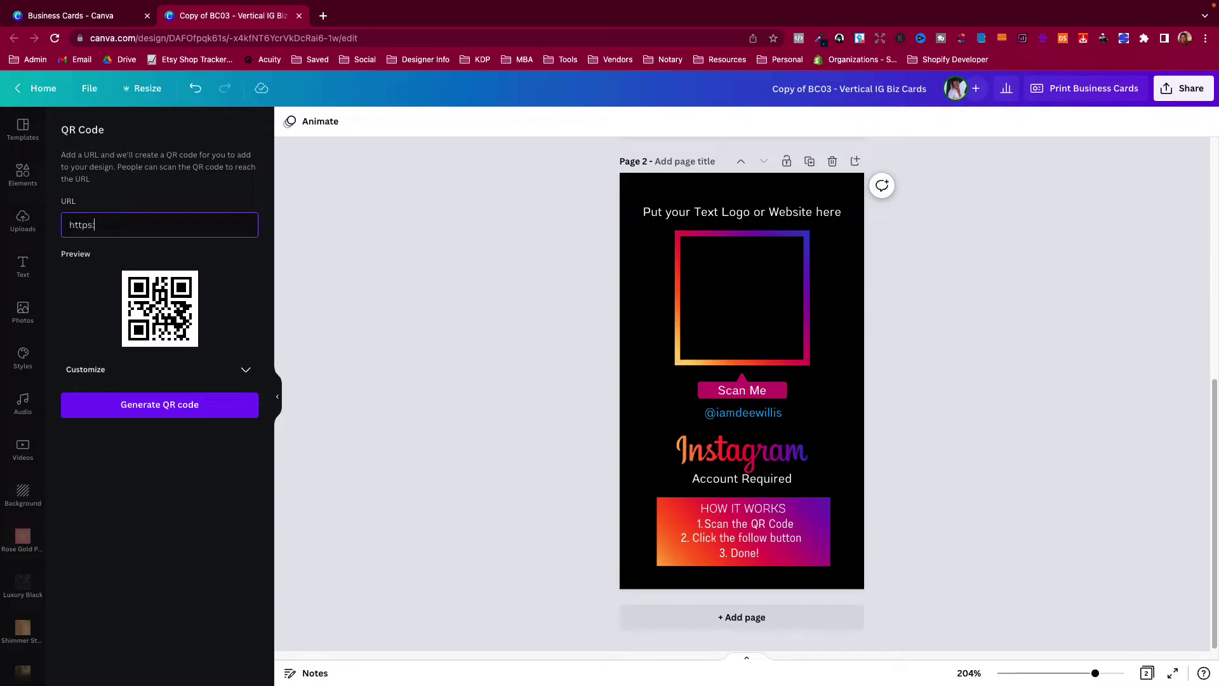
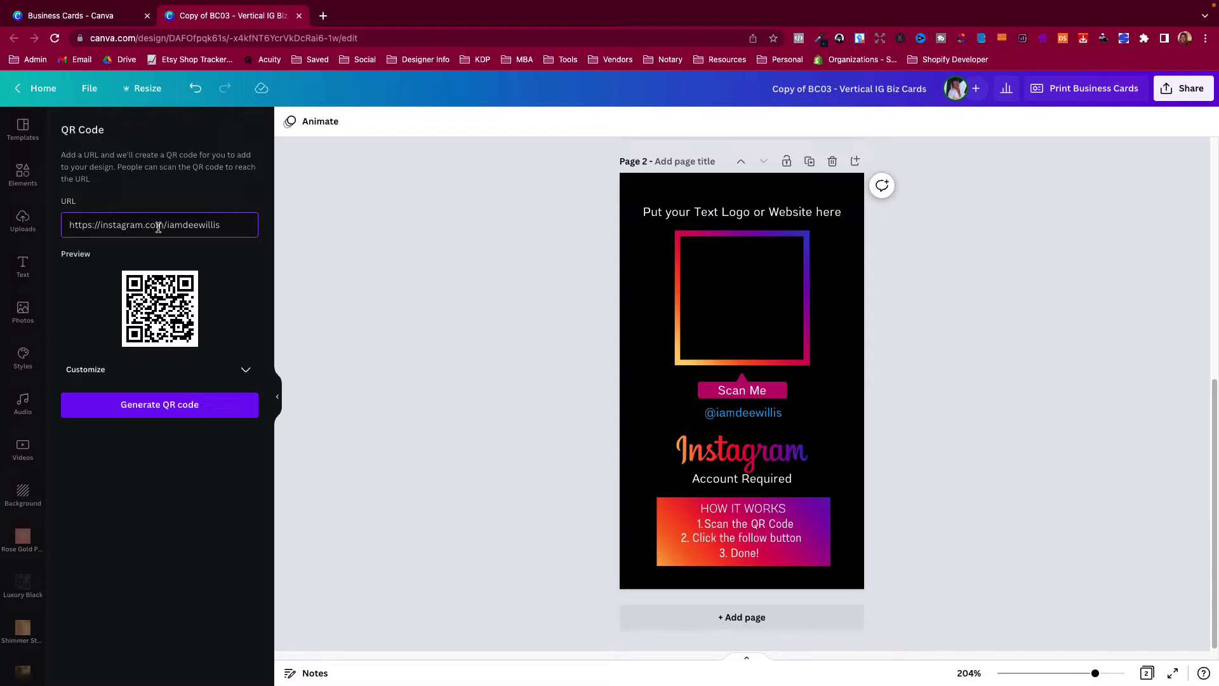
Generate the Instagram QR code, drag it into the gradient frame and enlarge it.
{"action": "left_click", "coordinate": [175, 402]}
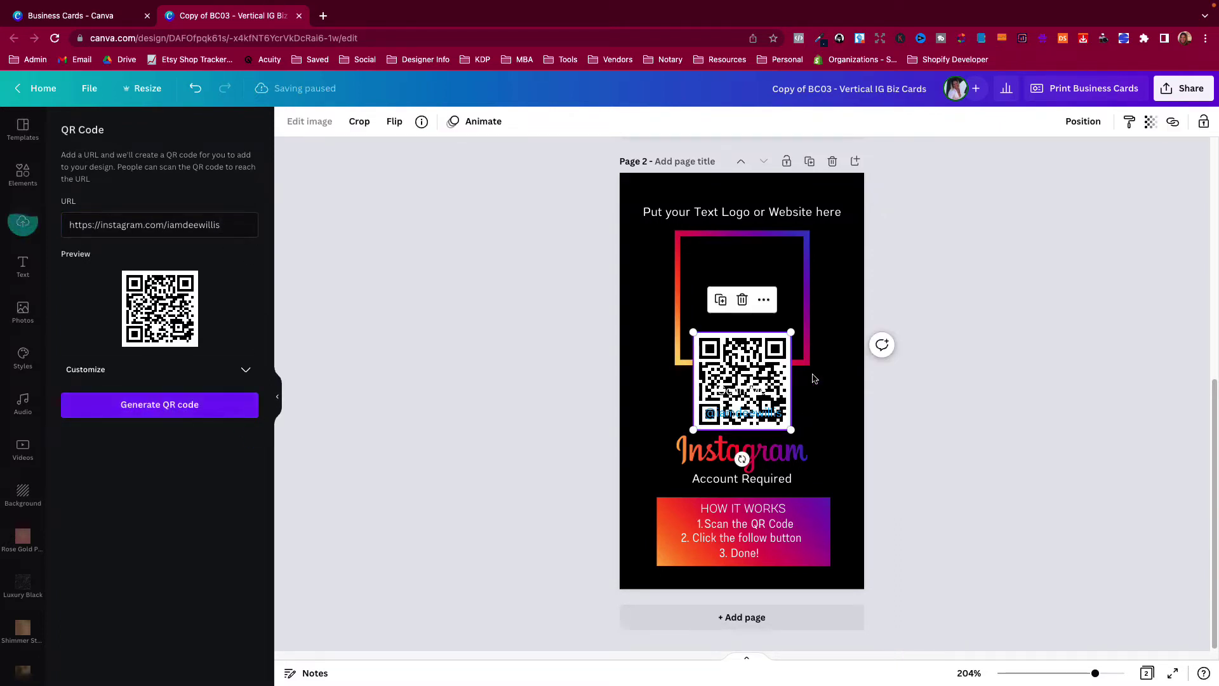
{"action": "left_click_drag", "start_coordinate": [754, 358], "coordinate": [742, 261]}
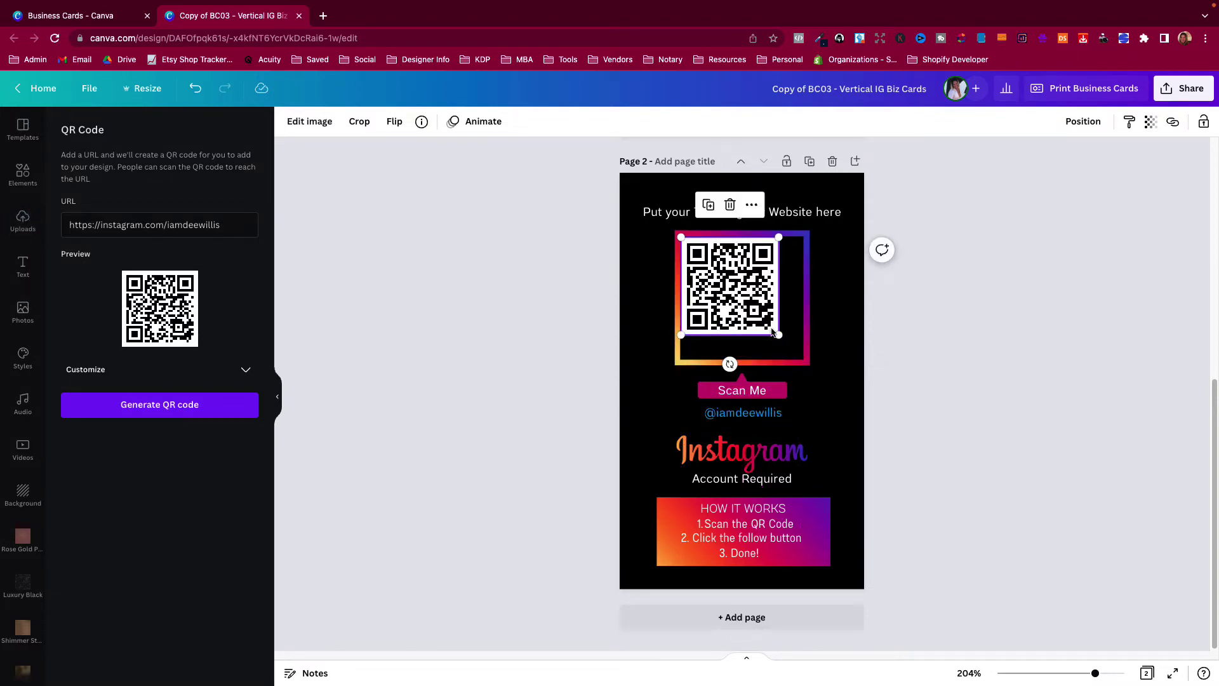
{"action": "left_click_drag", "start_coordinate": [779, 334], "coordinate": [800, 361]}
{"action": "left_click", "coordinate": [821, 403]}
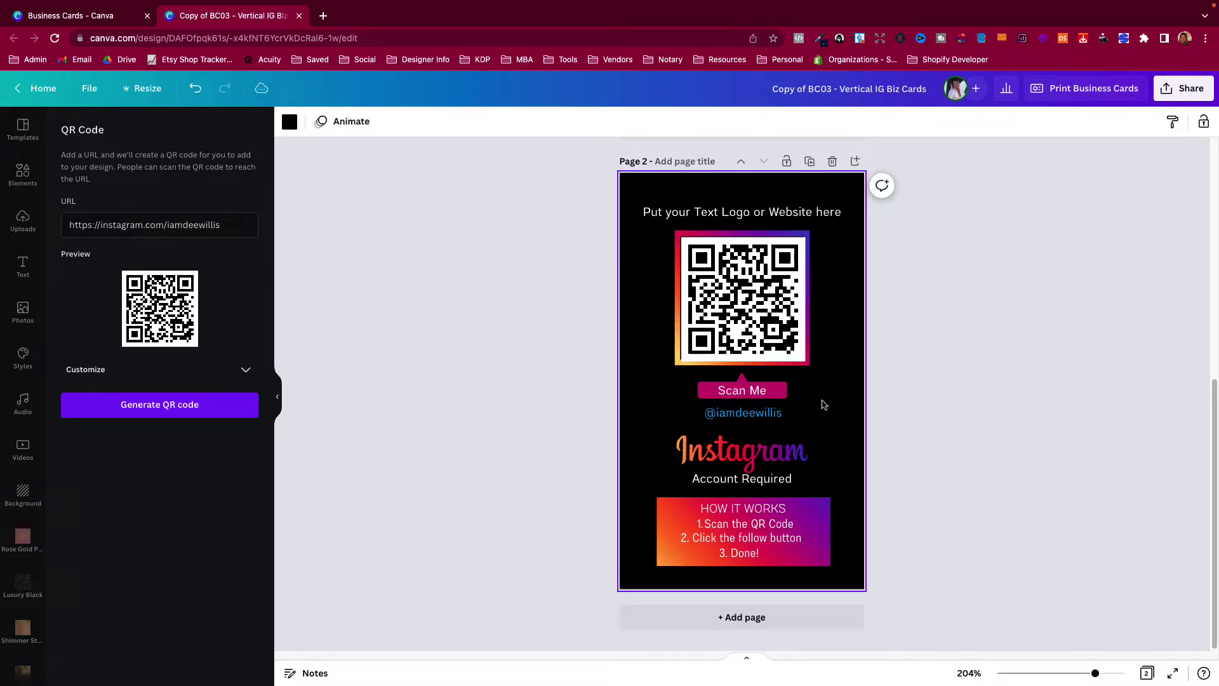
{"action": "left_click", "coordinate": [751, 313]}
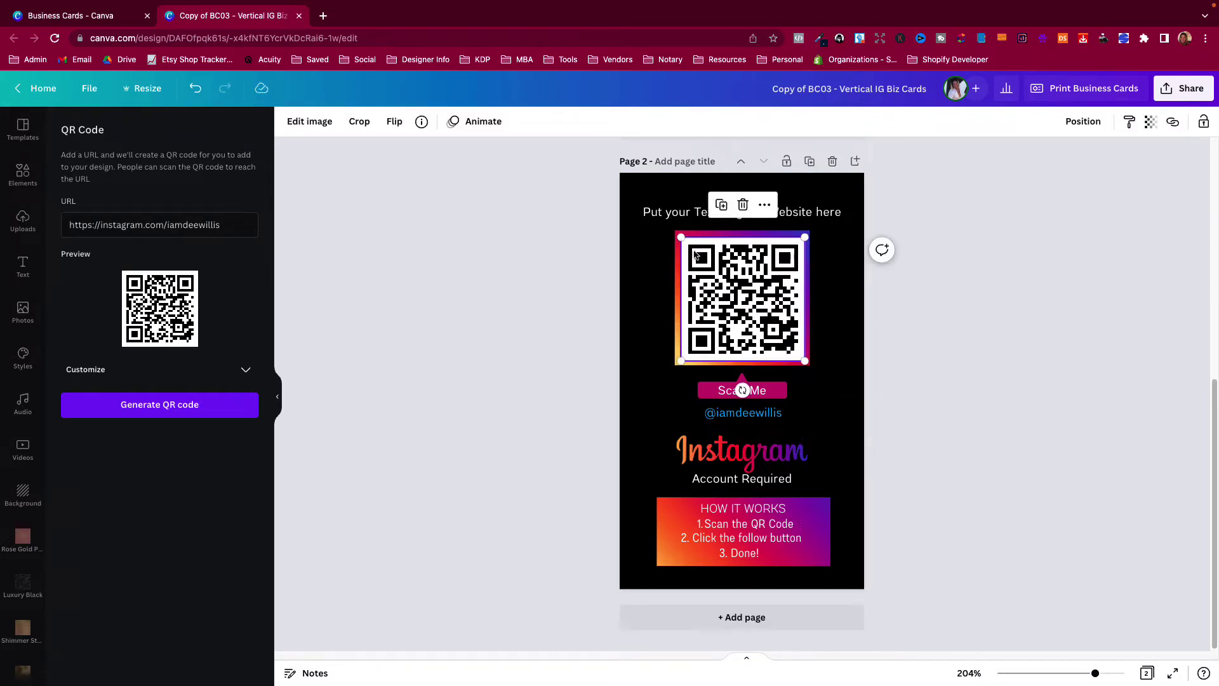
{"action": "left_click", "coordinate": [680, 236]}
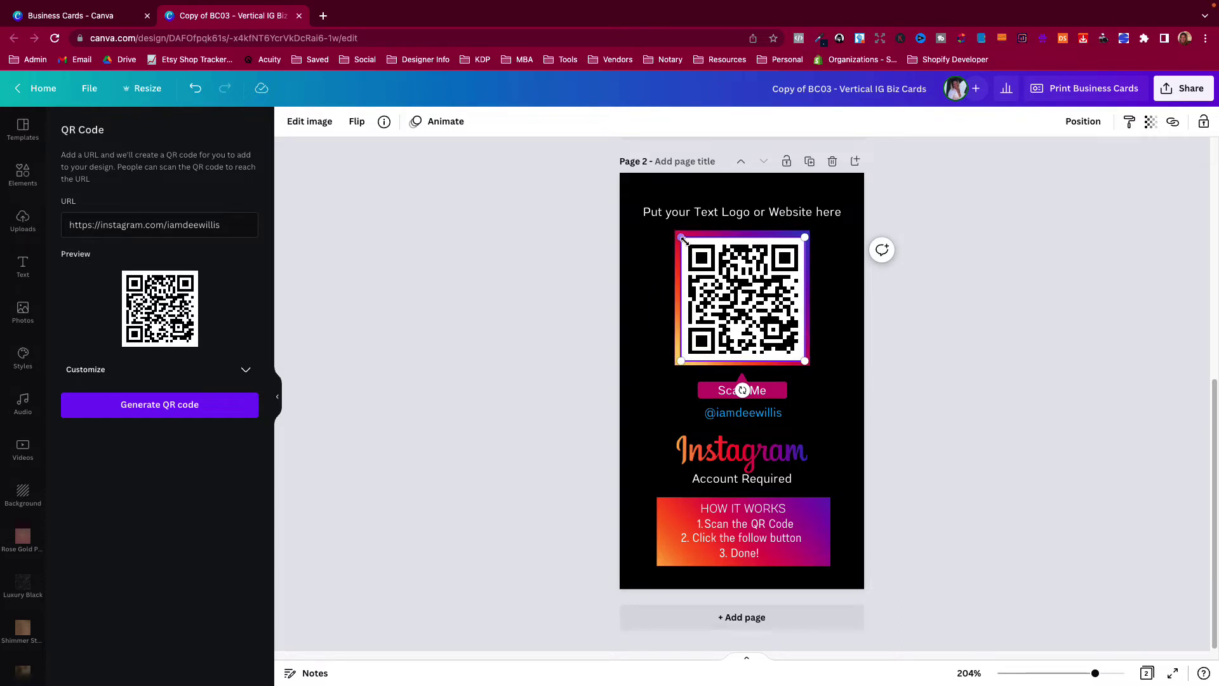
{"action": "left_click", "coordinate": [686, 245]}
{"action": "left_click_drag", "start_coordinate": [680, 237], "coordinate": [680, 237]}
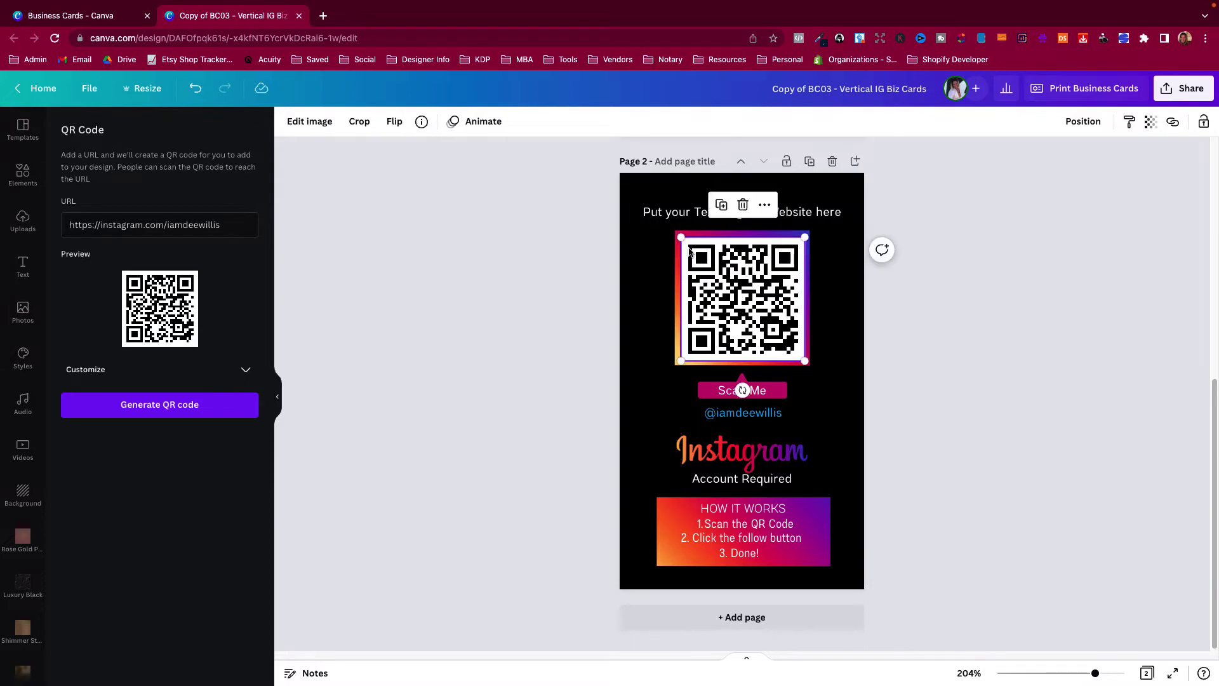
Fine-tune the QR code's size and position, then centre it on the page.
{"action": "left_click_drag", "start_coordinate": [1095, 673], "coordinate": [1106, 673]}
{"action": "left_click_drag", "start_coordinate": [654, 192], "coordinate": [651, 188]}
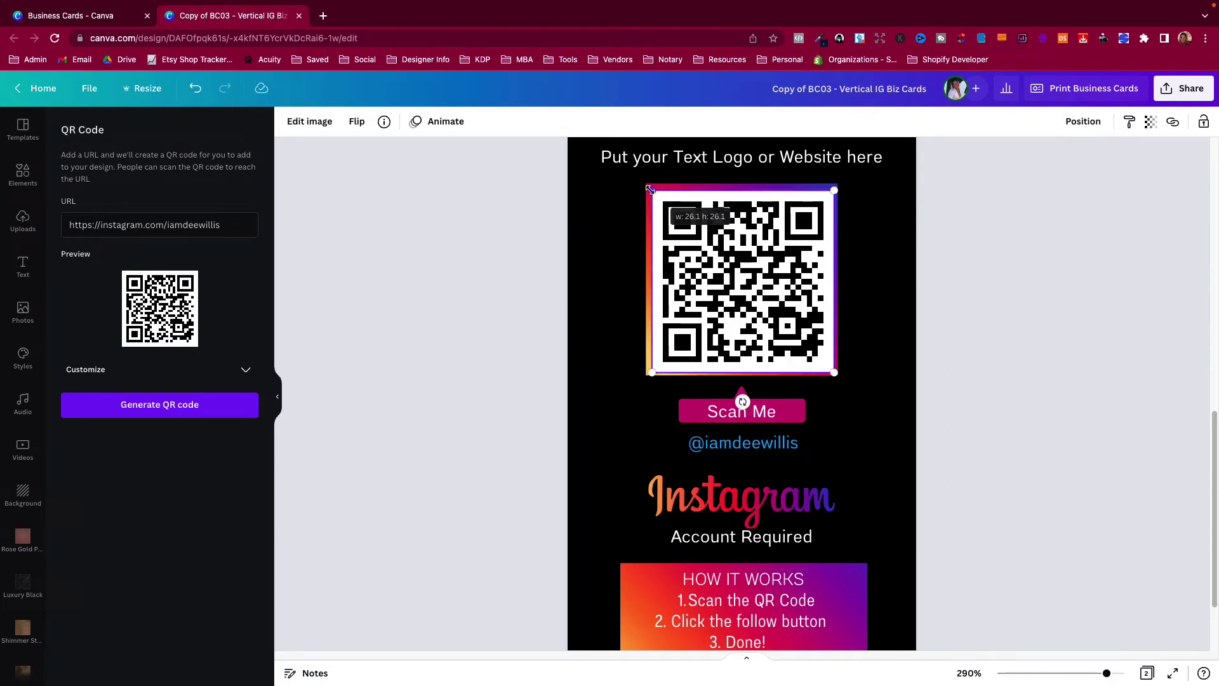
{"action": "left_click_drag", "start_coordinate": [734, 261], "coordinate": [732, 256]}
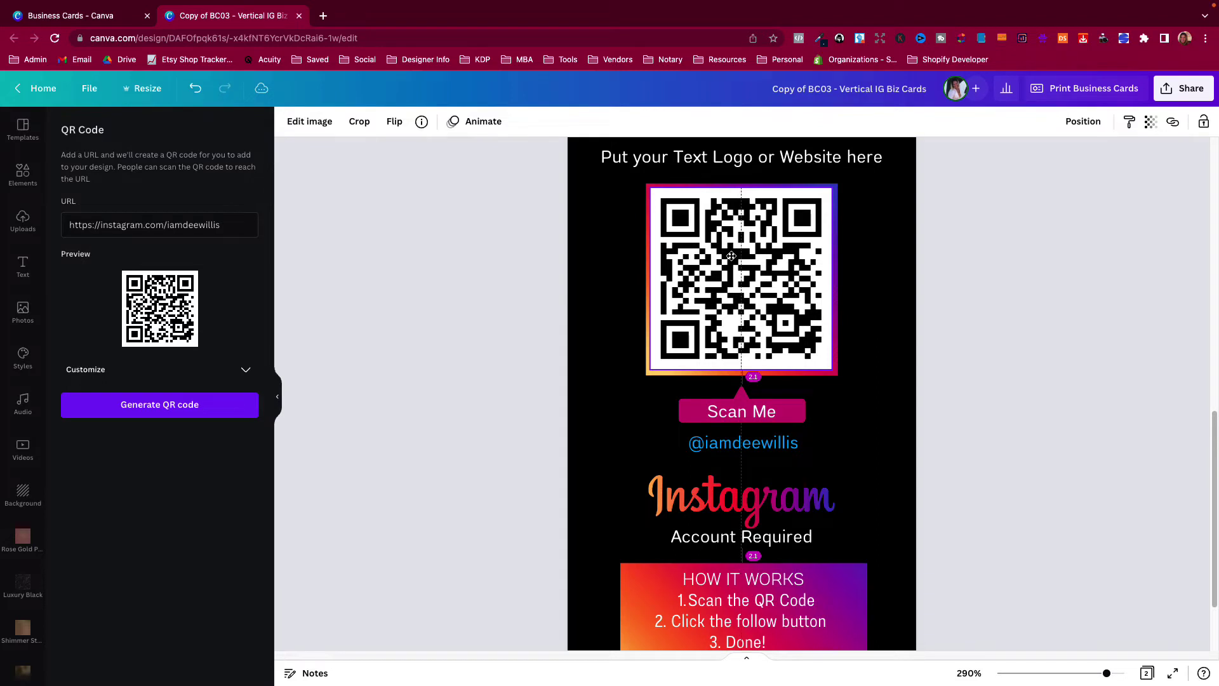
{"action": "left_click_drag", "start_coordinate": [732, 256], "coordinate": [743, 280]}
{"action": "left_click", "coordinate": [871, 302], "text": "shift"}
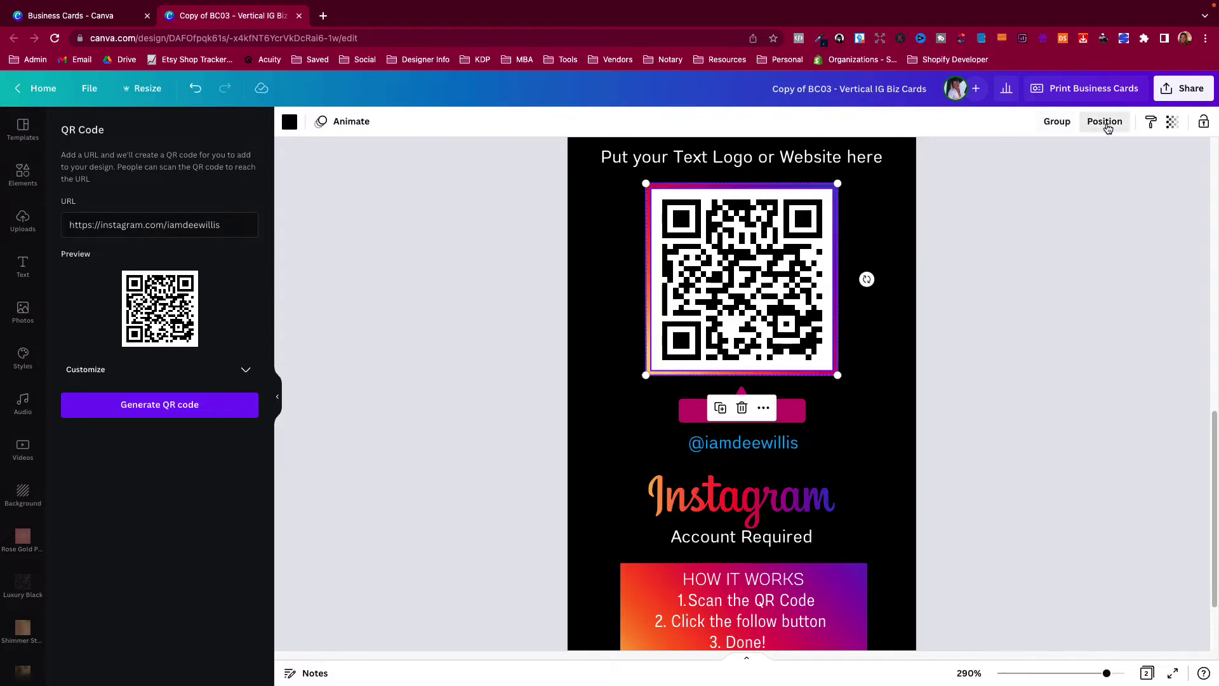
{"action": "left_click", "coordinate": [1103, 121]}
{"action": "left_click", "coordinate": [1048, 349]}
{"action": "left_click", "coordinate": [1039, 473]}
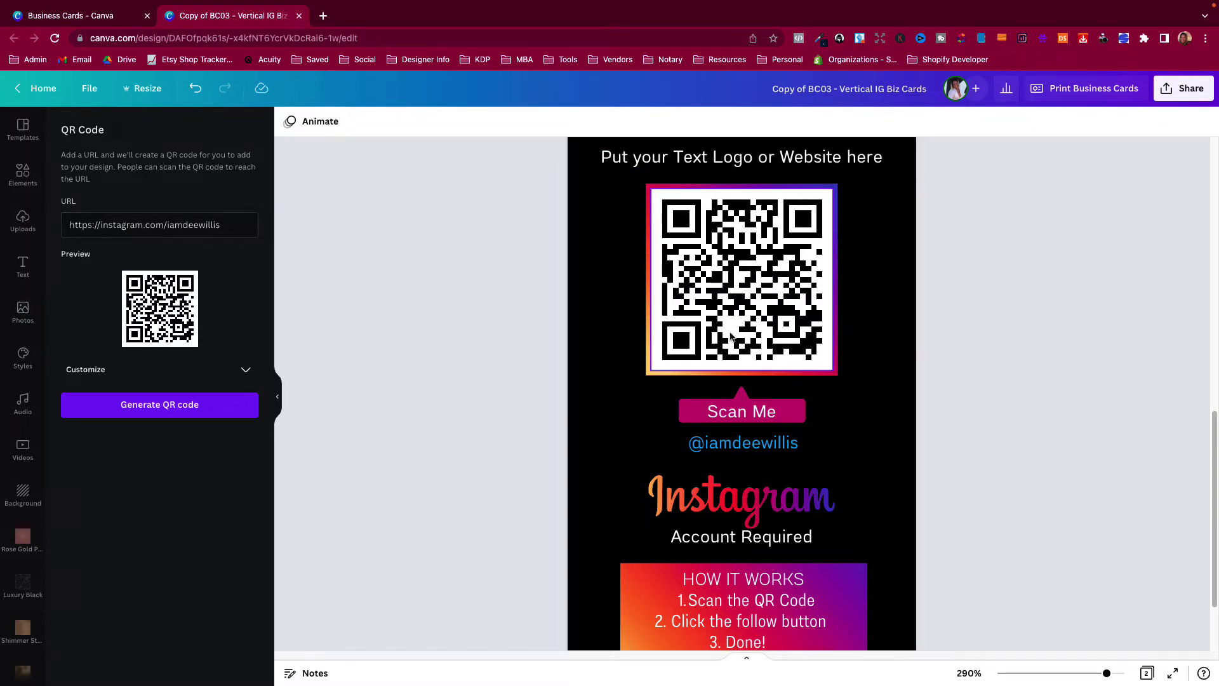
{"action": "left_click_drag", "start_coordinate": [101, 224], "coordinate": [60, 226]}
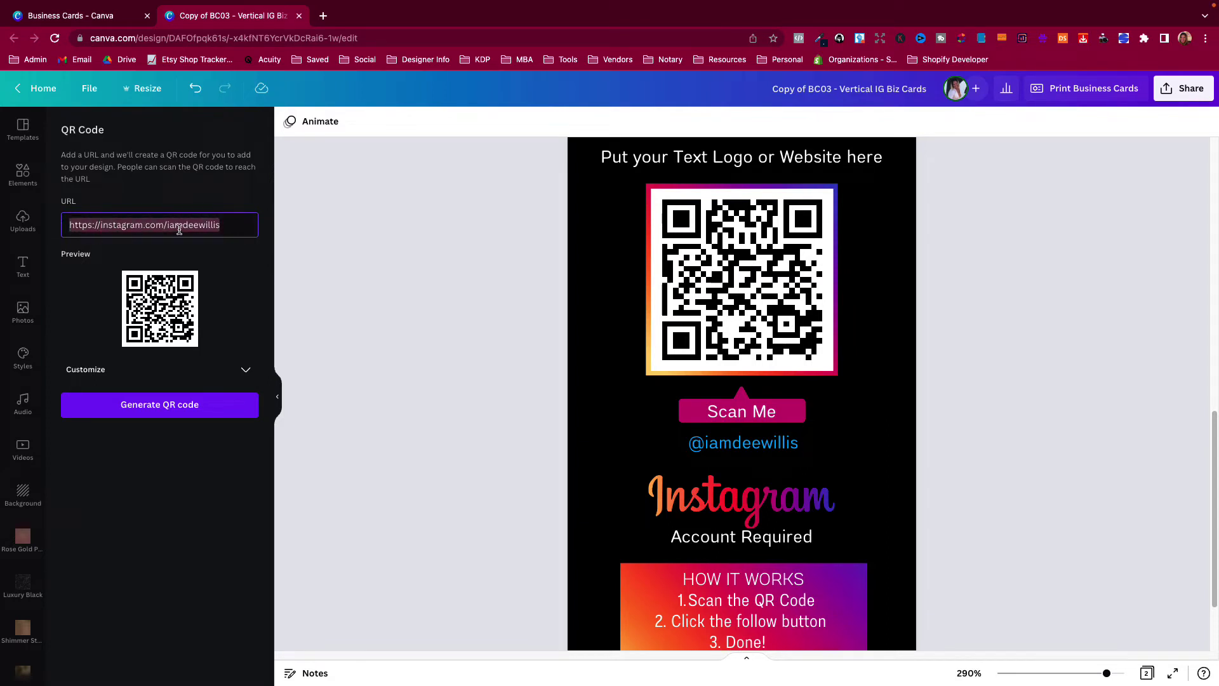
{"action": "left_click", "coordinate": [451, 280]}
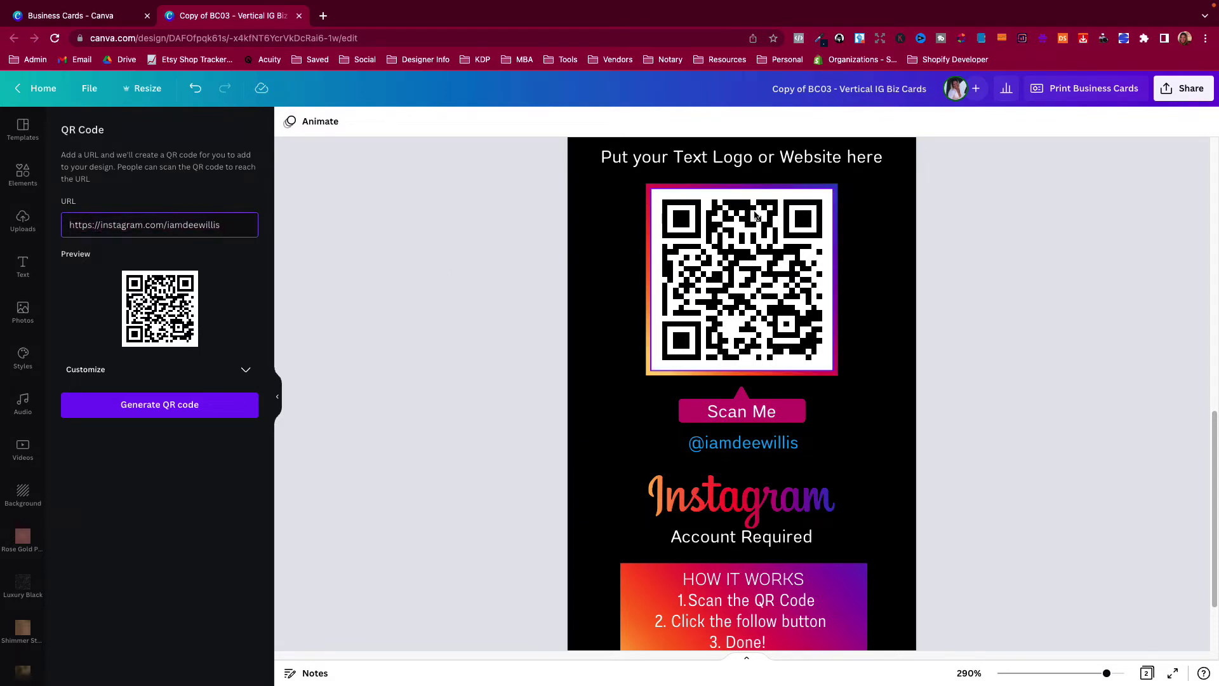
{"action": "left_click", "coordinate": [957, 363]}
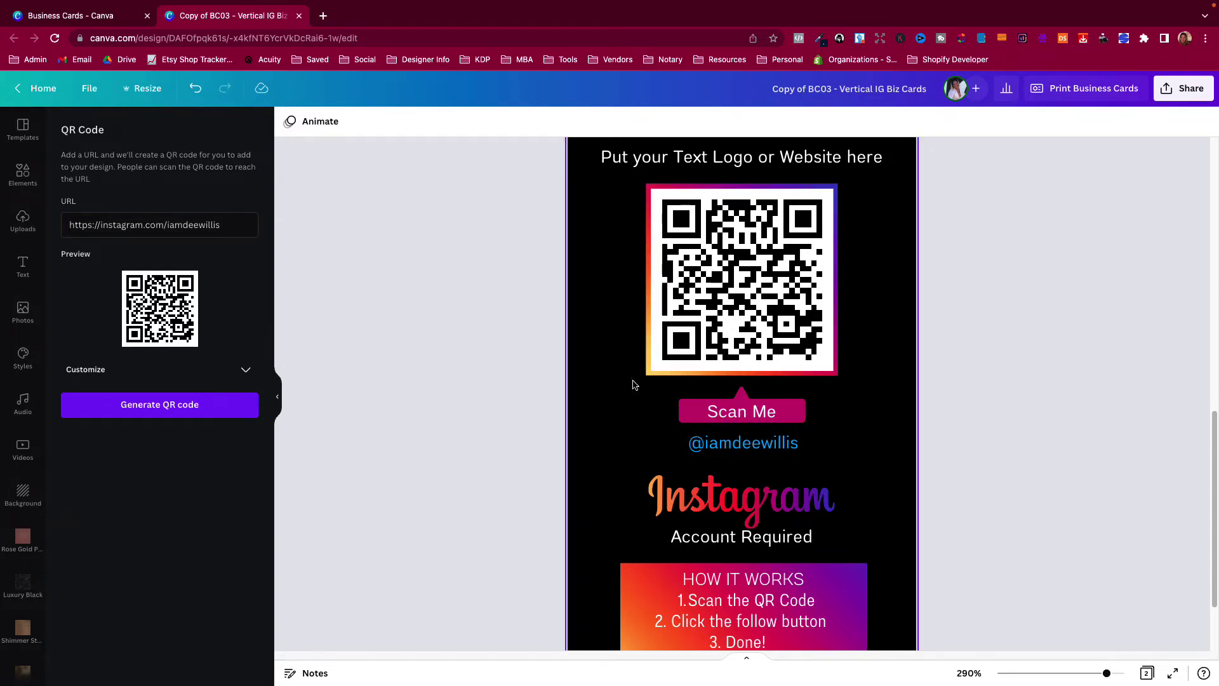
Nudge the top placeholder text on the card back to the page centre.
{"action": "scroll", "coordinate": [632, 387], "scroll_direction": "up", "scroll_amount": 3}
{"action": "left_click", "coordinate": [724, 308]}
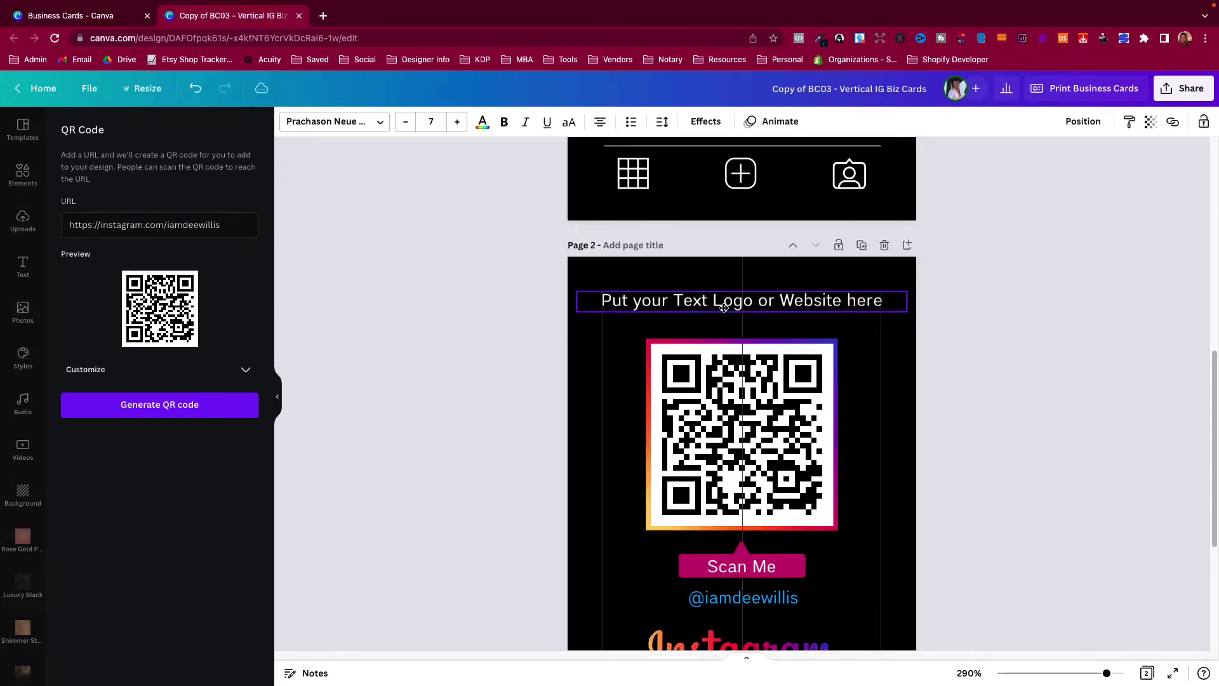
{"action": "left_click_drag", "start_coordinate": [724, 308], "coordinate": [724, 311]}
{"action": "double_click", "coordinate": [695, 309]}
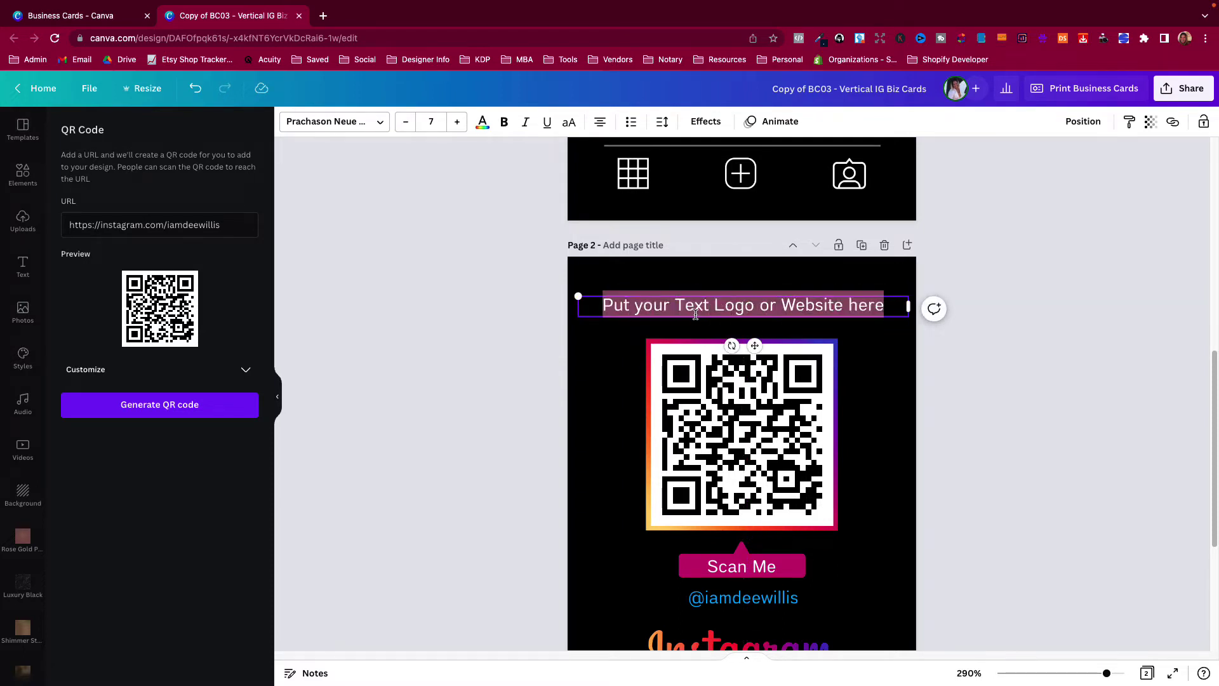
{"action": "key", "text": "Escape"}
{"action": "left_click", "coordinate": [610, 363]}
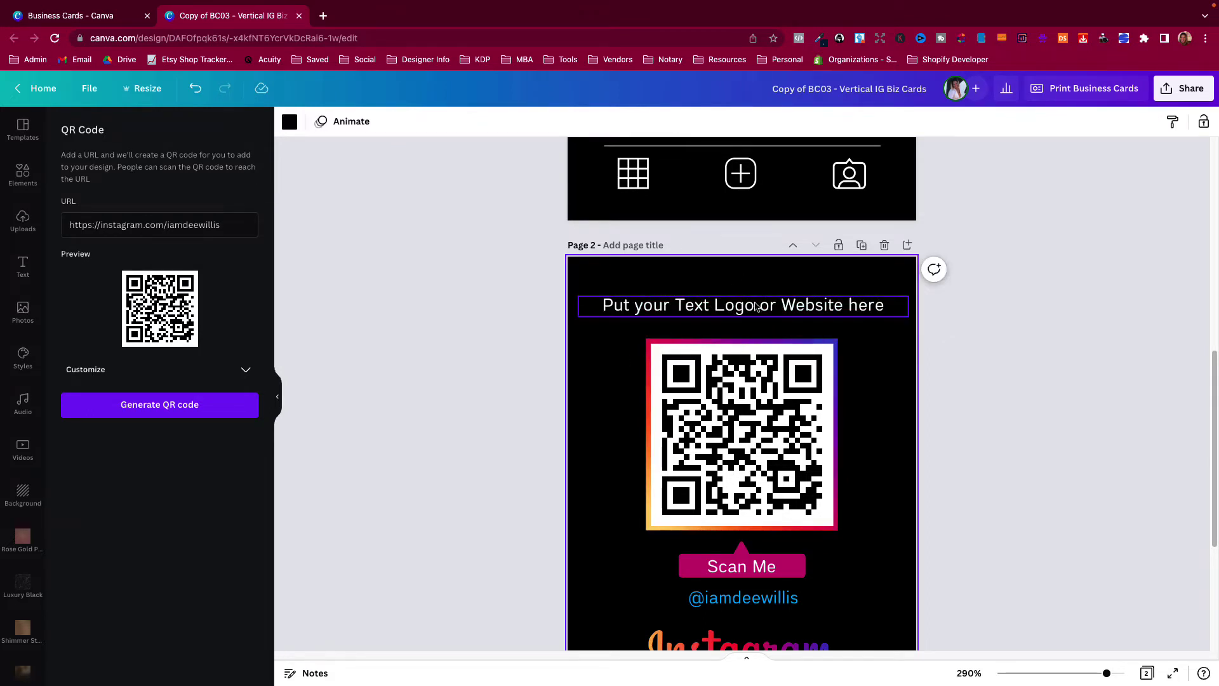
{"action": "scroll", "coordinate": [745, 328], "scroll_direction": "down", "scroll_amount": 2}
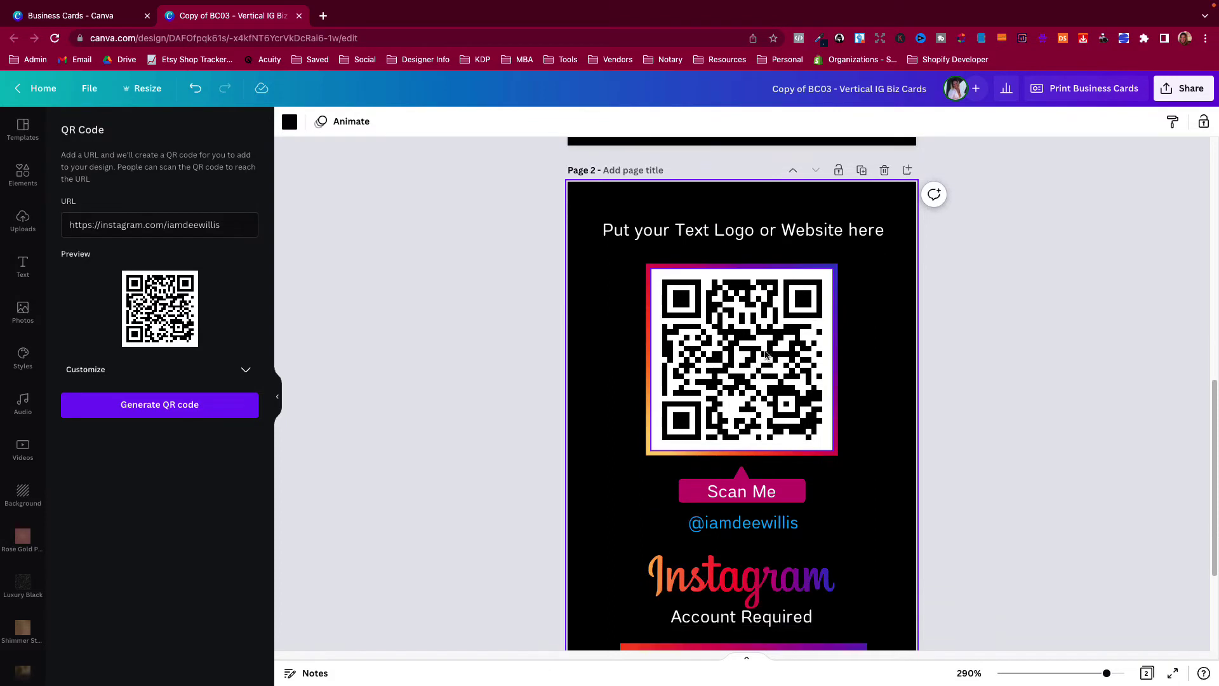
{"action": "scroll", "coordinate": [705, 361], "scroll_direction": "down", "scroll_amount": 2}
{"action": "scroll", "coordinate": [756, 331], "scroll_direction": "up", "scroll_amount": 4}
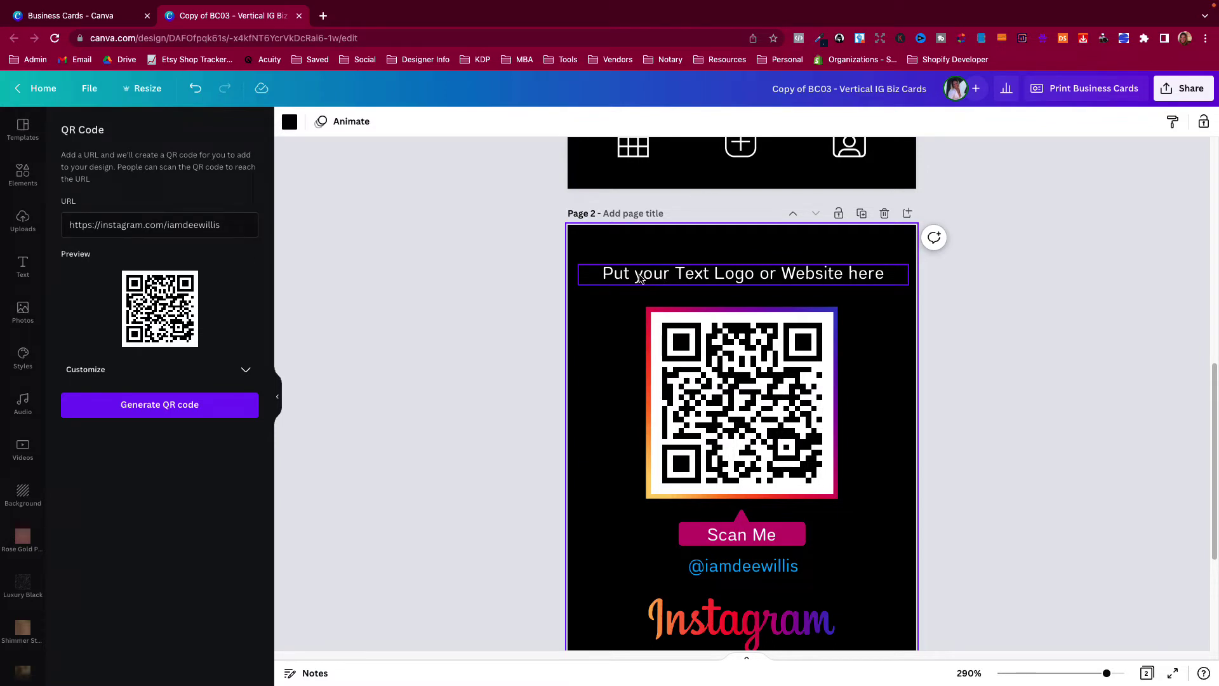
Replace the top line's placeholder text with the title 'The Design Deeva'.
{"action": "left_click", "coordinate": [780, 278]}
{"action": "left_click", "coordinate": [714, 275]}
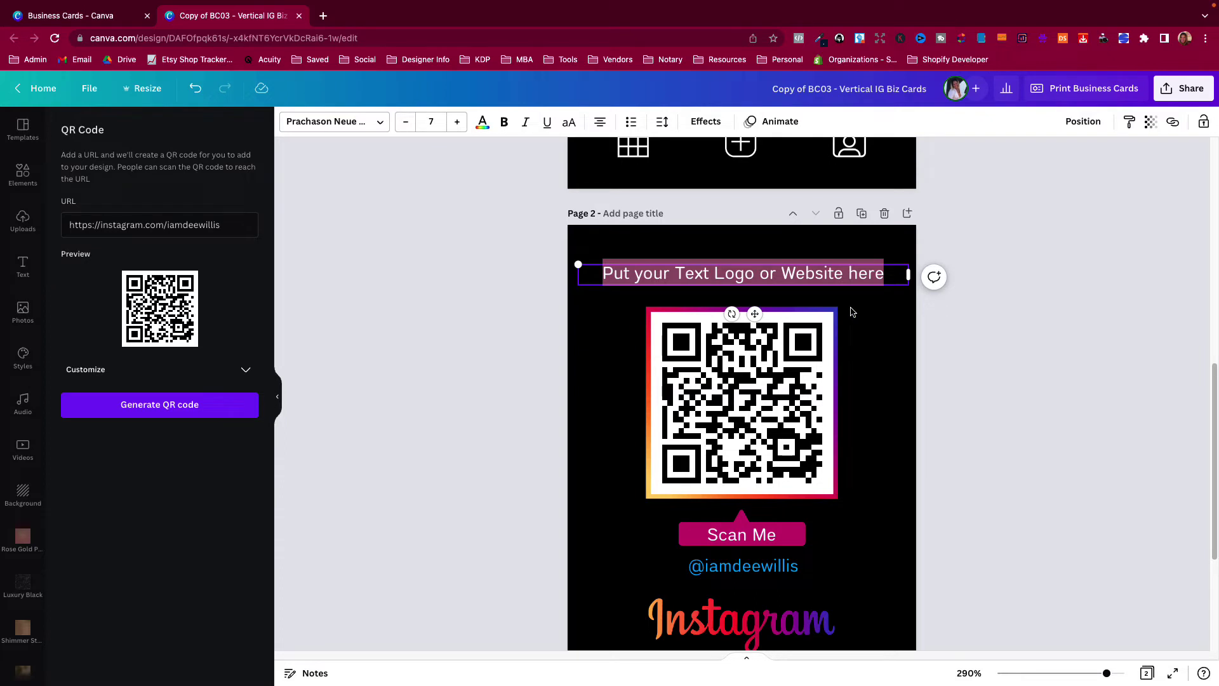
{"action": "type", "text": "ww."}
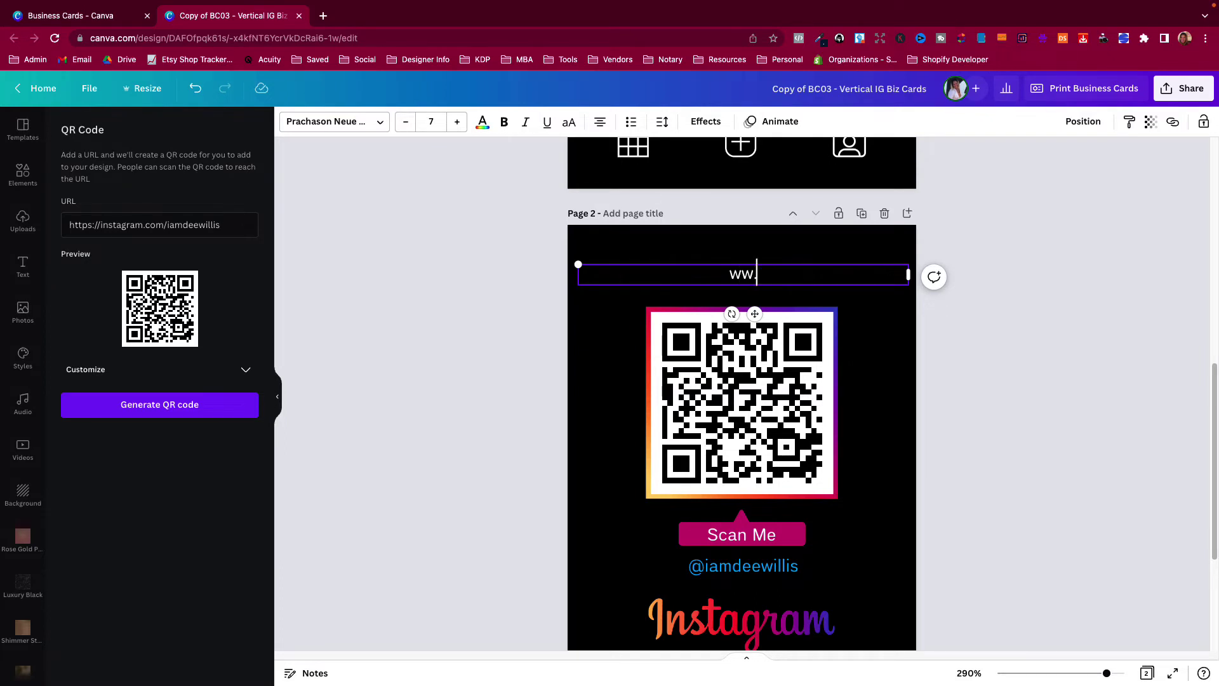
{"action": "key", "text": "BackSpace"}
{"action": "type", "text": "w.yout"}
{"action": "key", "text": "BackSpace"}
{"action": "type", "text": "rwebsite.com"}
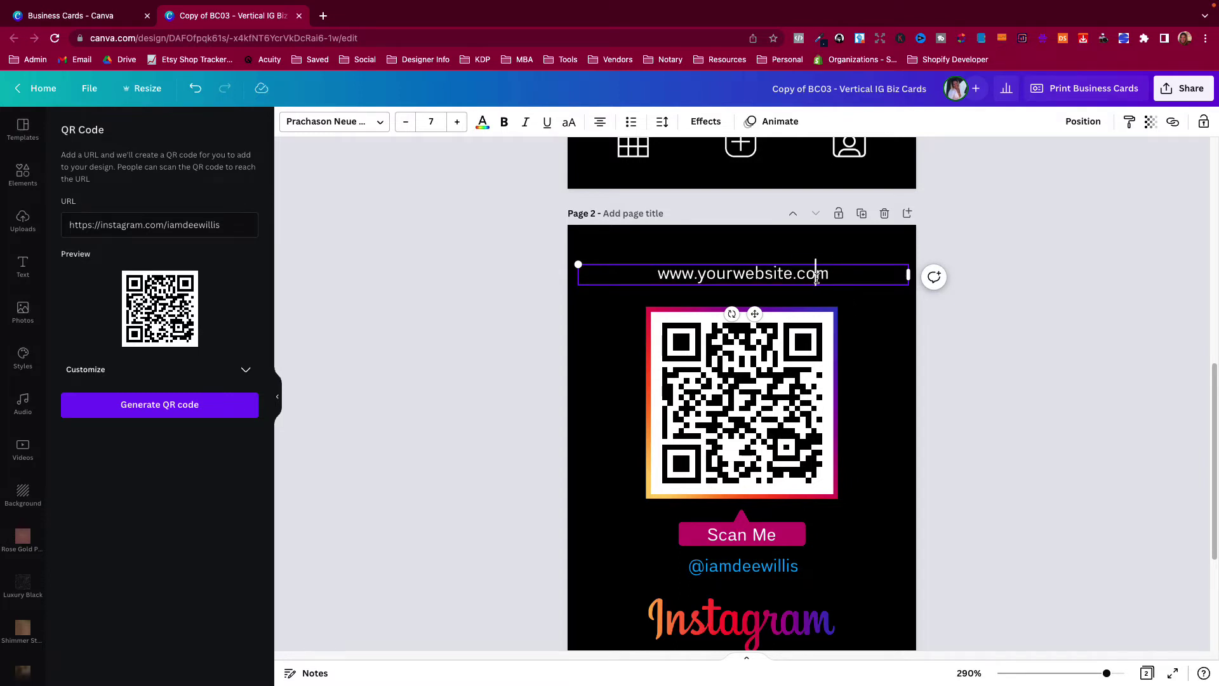
{"action": "triple_click", "coordinate": [817, 278]}
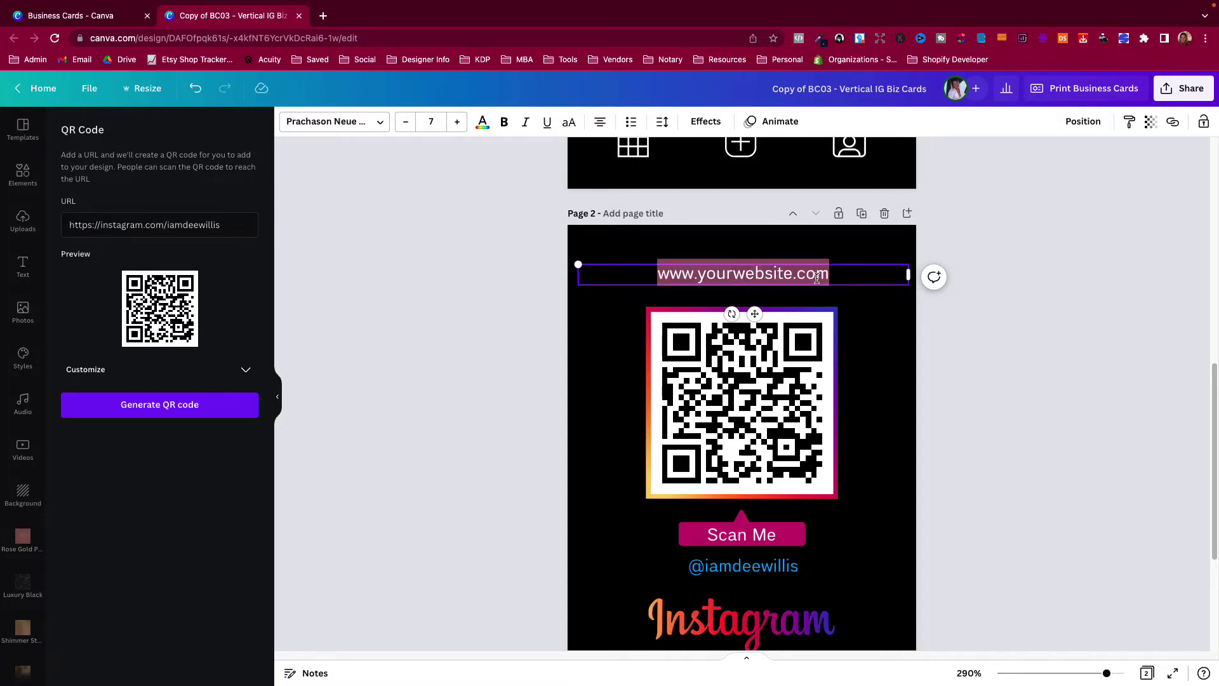
{"action": "type", "text": "The "}
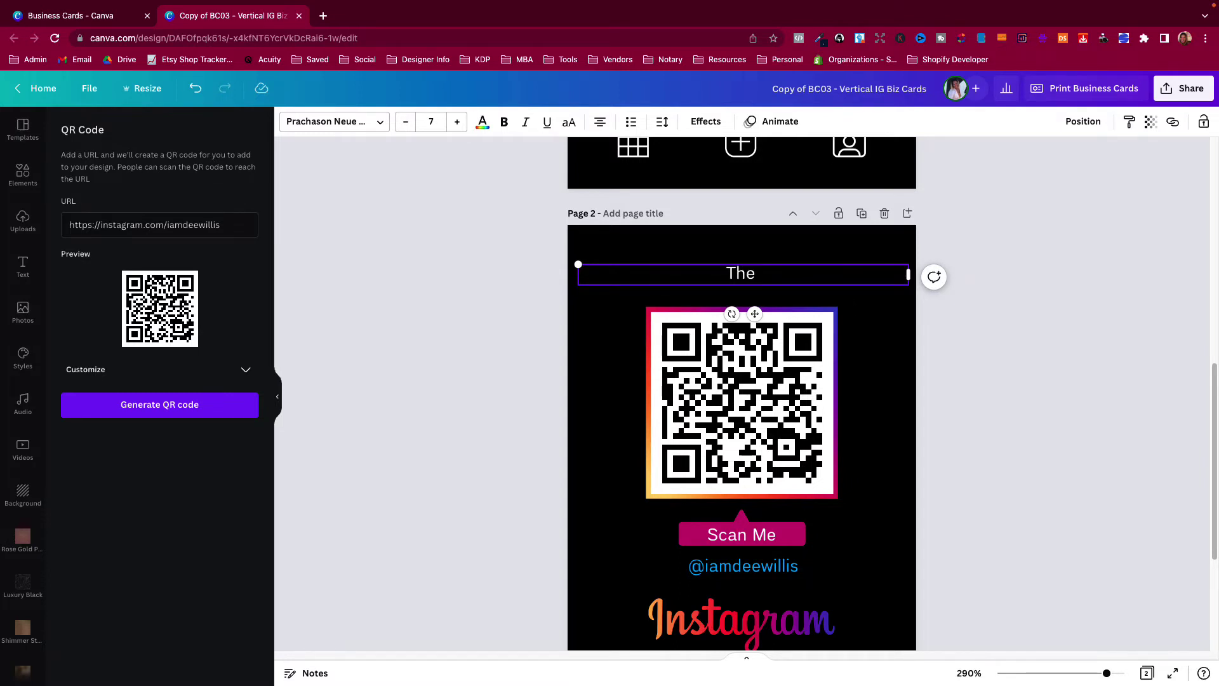
{"action": "type", "text": "Desg"}
{"action": "key", "text": "BackSpace"}
{"action": "type", "text": "ign "}
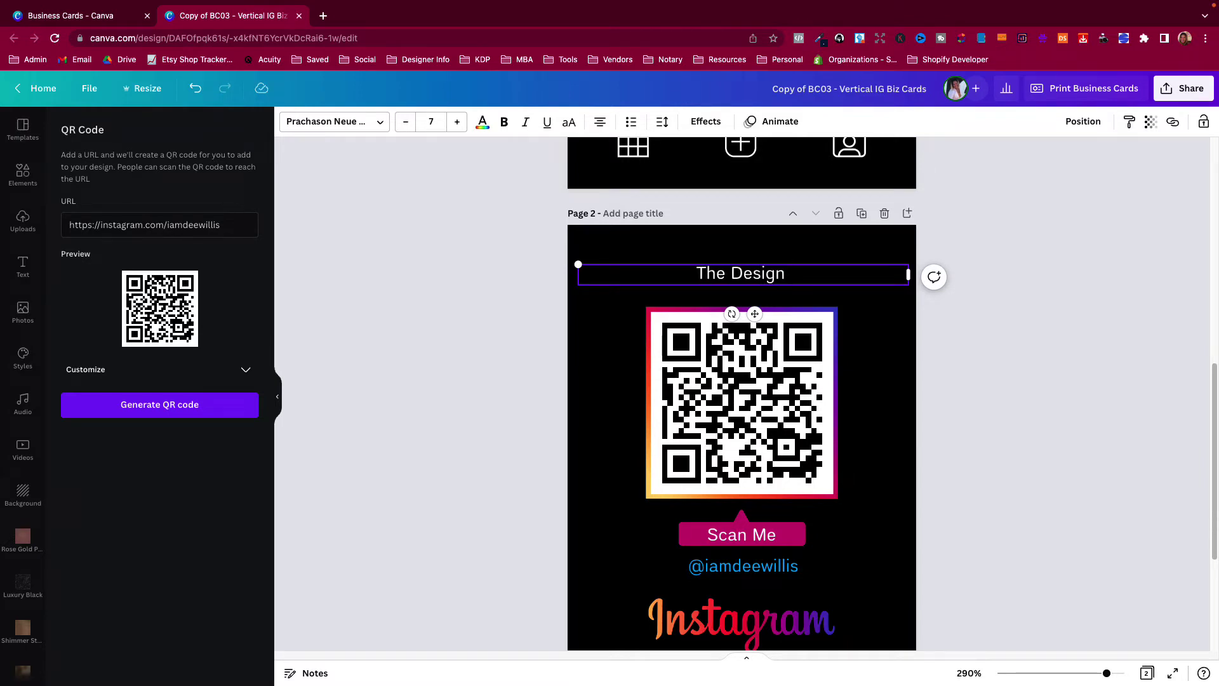
{"action": "type", "text": "Deeva"}
{"action": "left_click", "coordinate": [883, 341]}
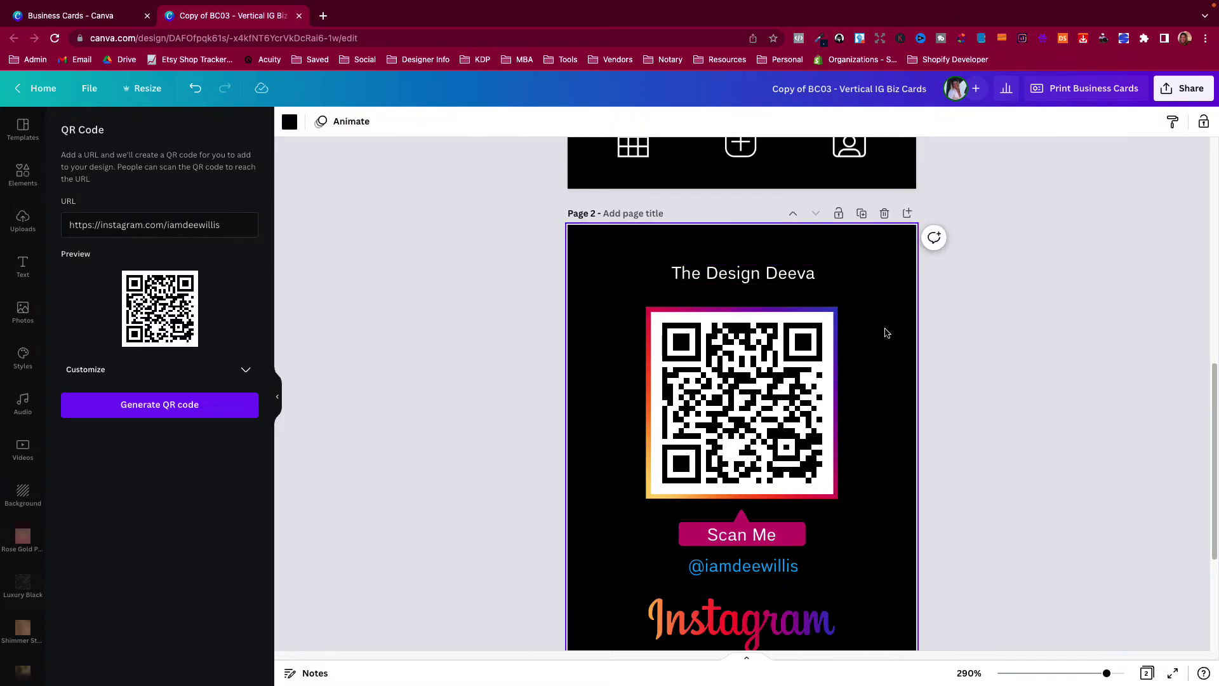
Try magenta and orange for the title colour, then settle on white.
{"action": "scroll", "coordinate": [860, 422], "scroll_direction": "down", "scroll_amount": 1}
{"action": "left_click", "coordinate": [705, 234]}
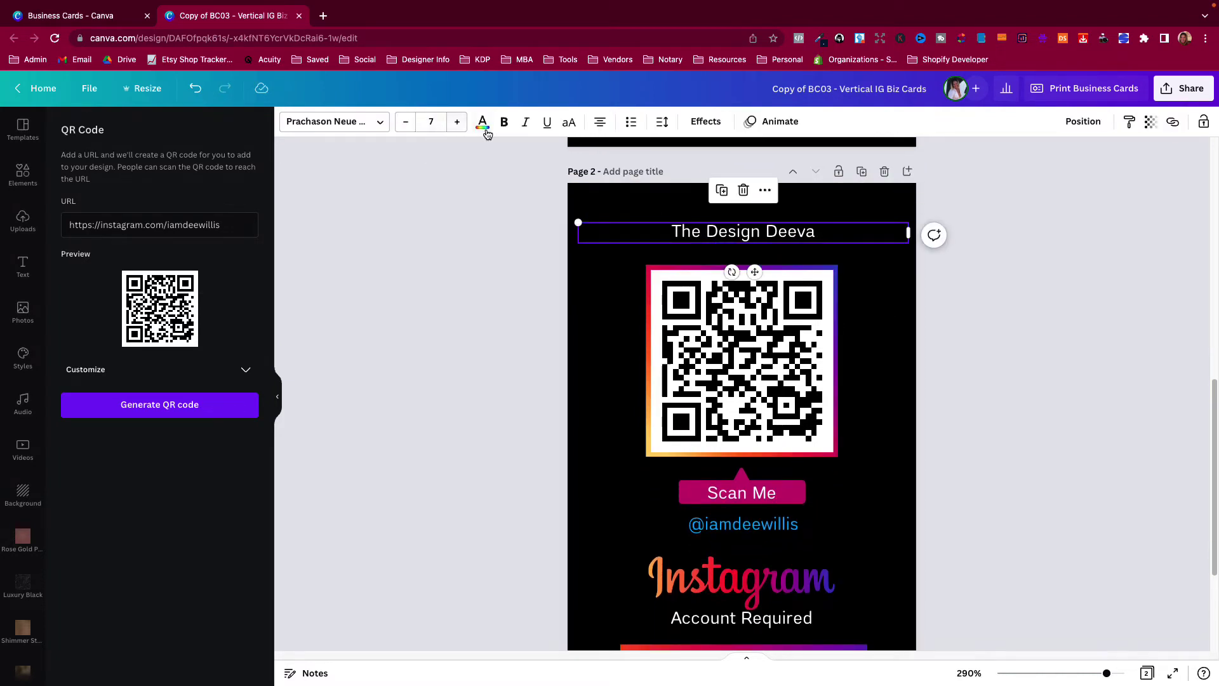
{"action": "left_click", "coordinate": [483, 124]}
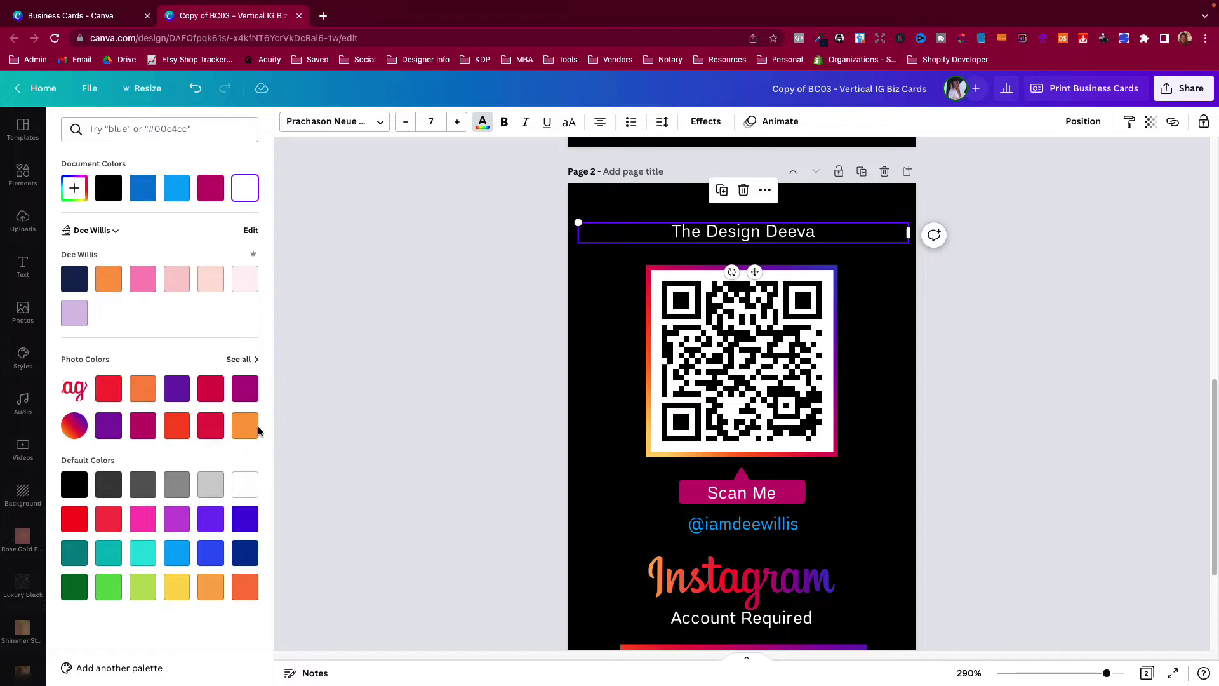
{"action": "left_click", "coordinate": [245, 389]}
{"action": "left_click", "coordinate": [245, 426]}
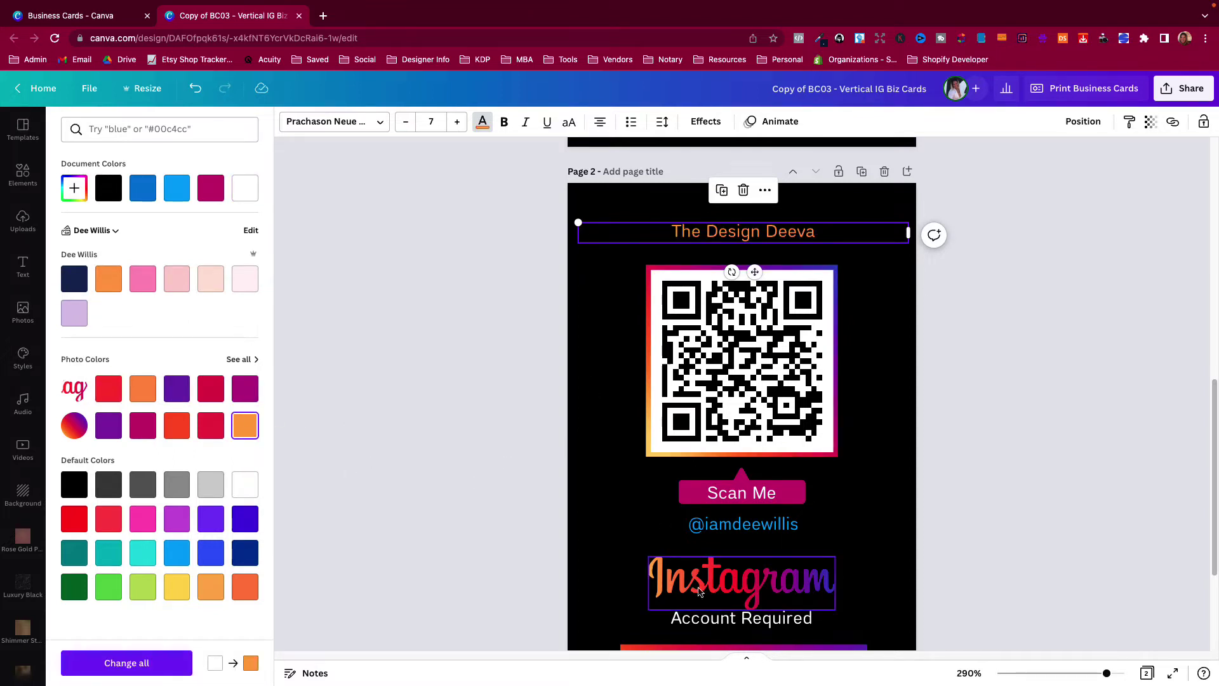
{"action": "scroll", "coordinate": [648, 536], "scroll_direction": "up", "scroll_amount": 3}
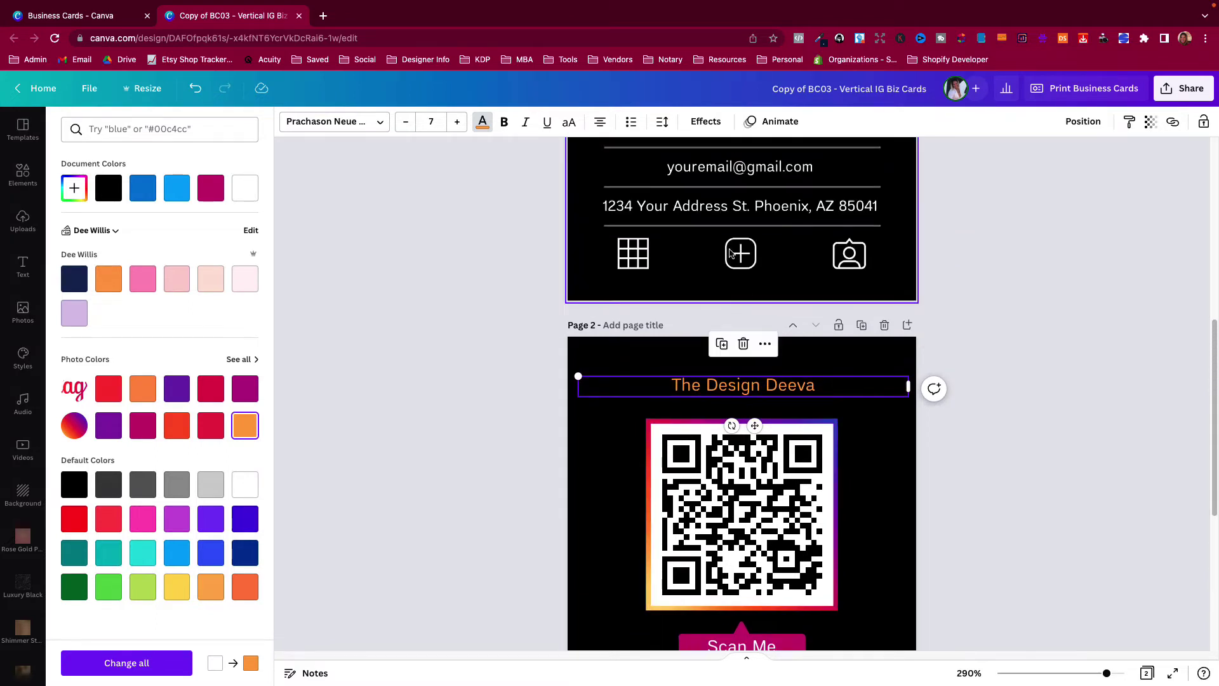
{"action": "scroll", "coordinate": [703, 537], "scroll_direction": "down", "scroll_amount": 2}
{"action": "scroll", "coordinate": [703, 536], "scroll_direction": "down", "scroll_amount": 1}
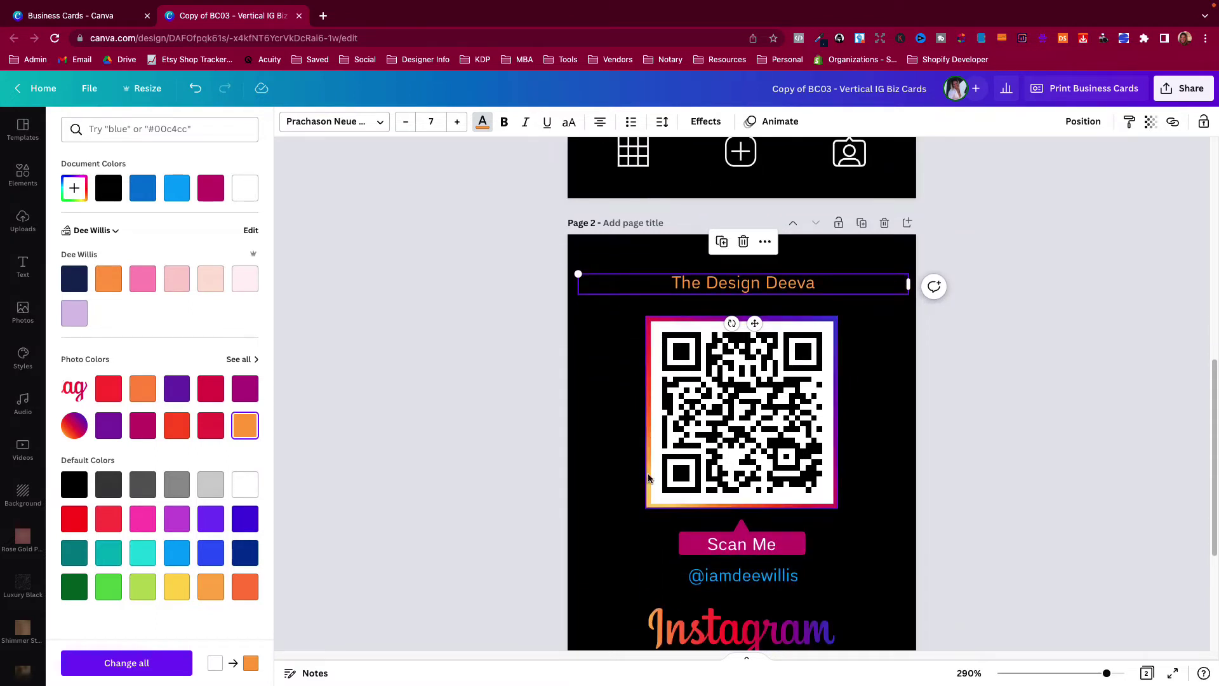
{"action": "left_click", "coordinate": [143, 426]}
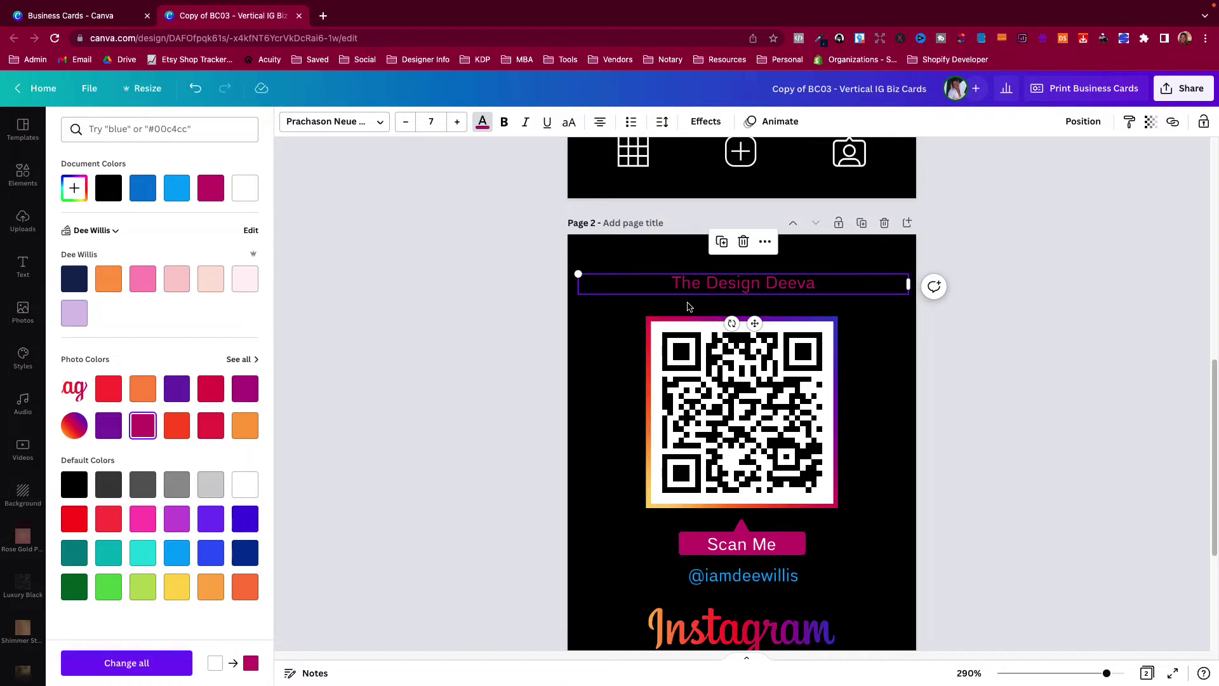
{"action": "left_click", "coordinate": [253, 193]}
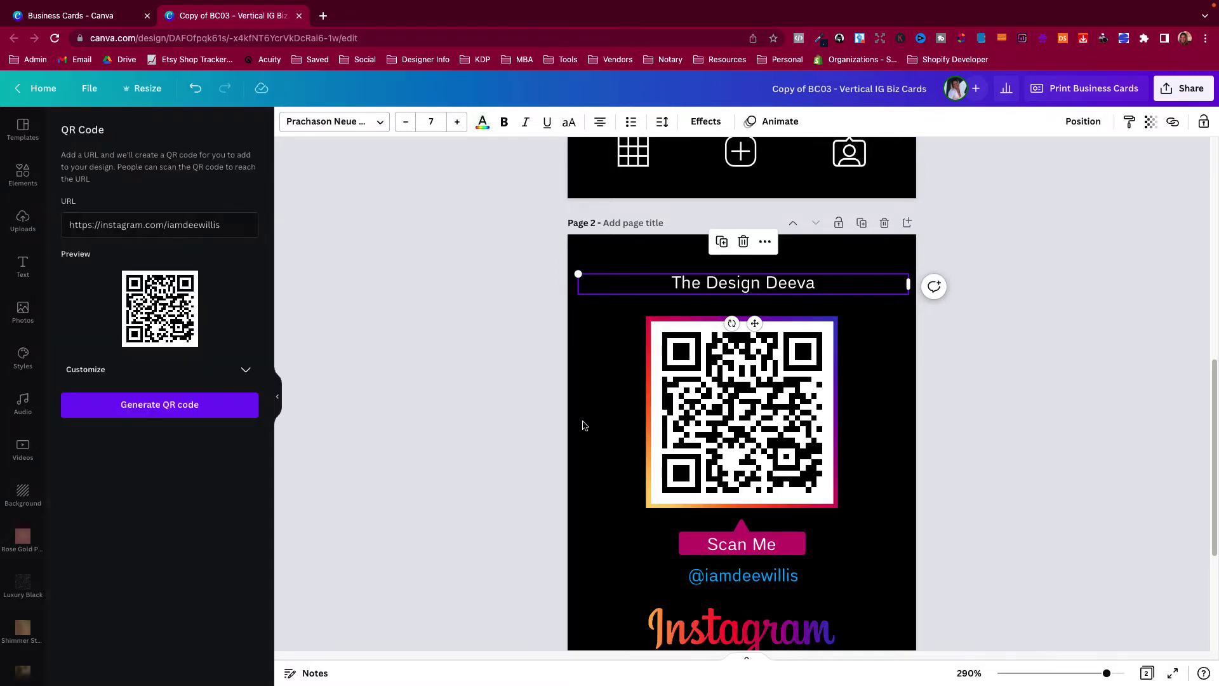
{"action": "scroll", "coordinate": [603, 478], "scroll_direction": "down", "scroll_amount": 3}
{"action": "left_click", "coordinate": [759, 477]}
{"action": "left_click", "coordinate": [759, 476]}
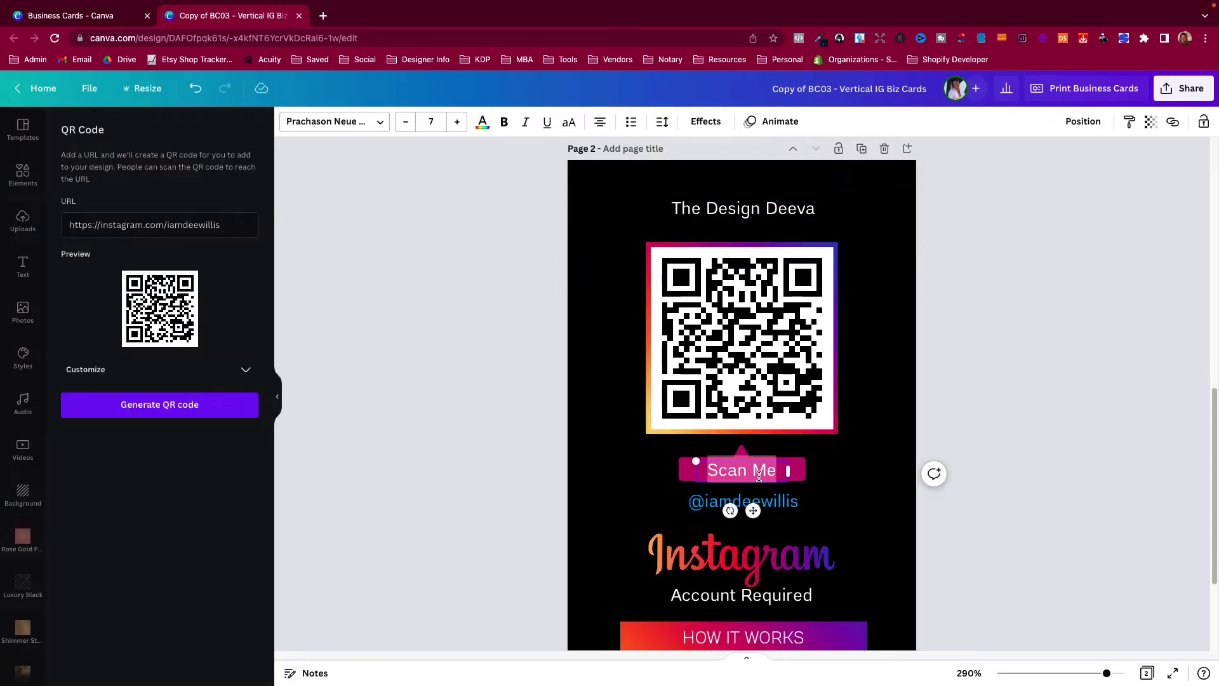
{"action": "left_click", "coordinate": [838, 490]}
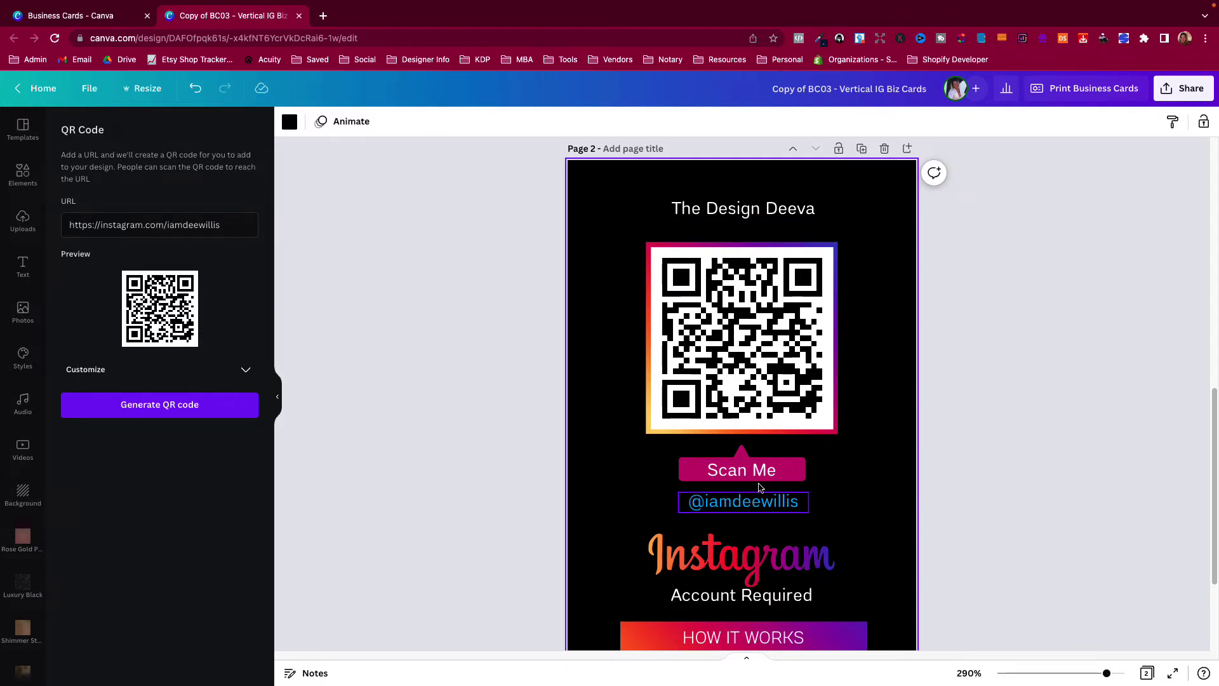
{"action": "left_click", "coordinate": [758, 502]}
{"action": "left_click", "coordinate": [756, 505]}
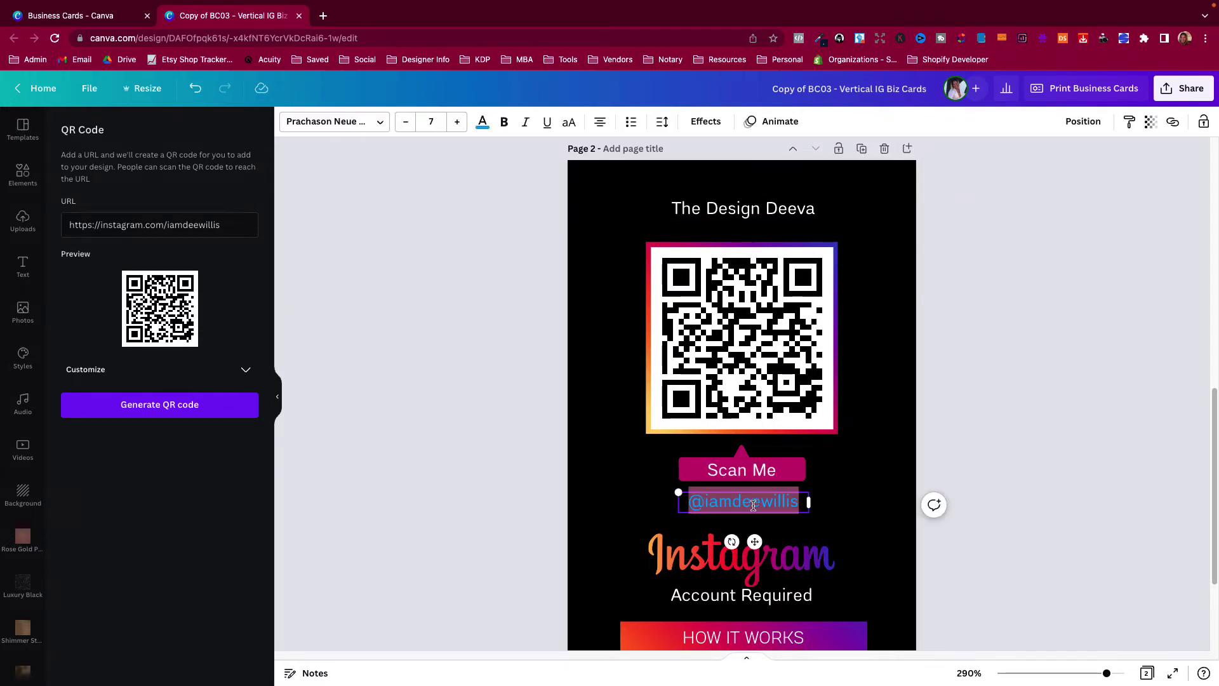
{"action": "type", "text": "@"}
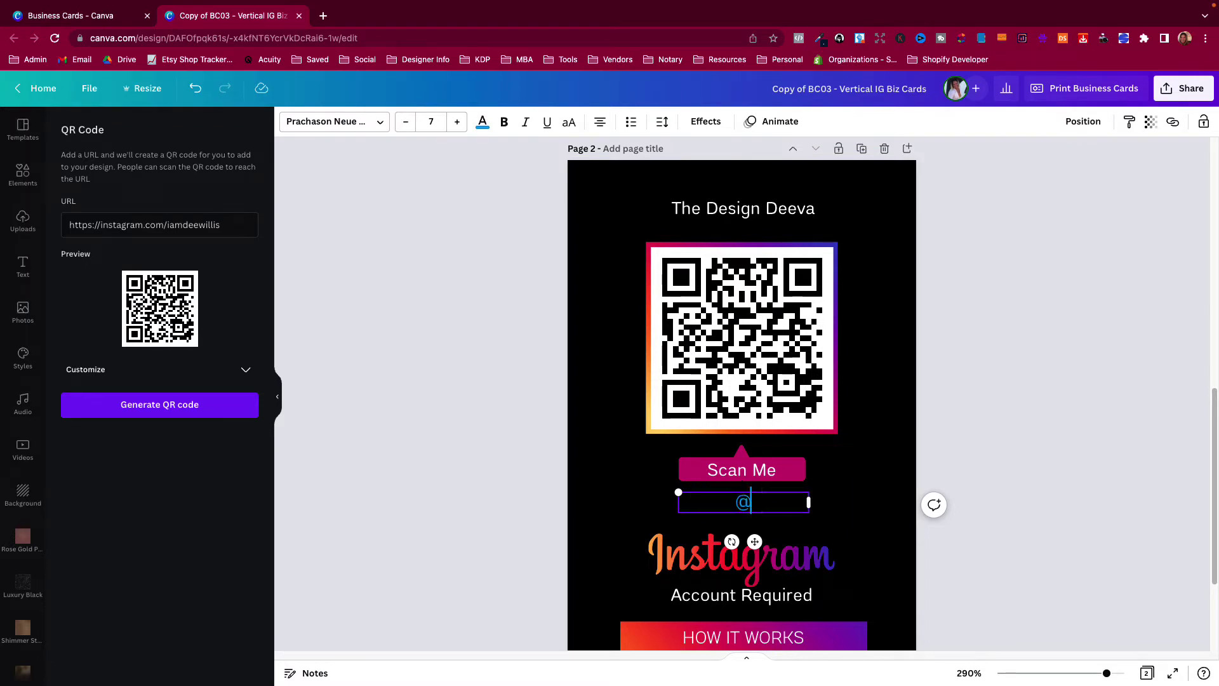
{"action": "type", "text": "yourhandle"}
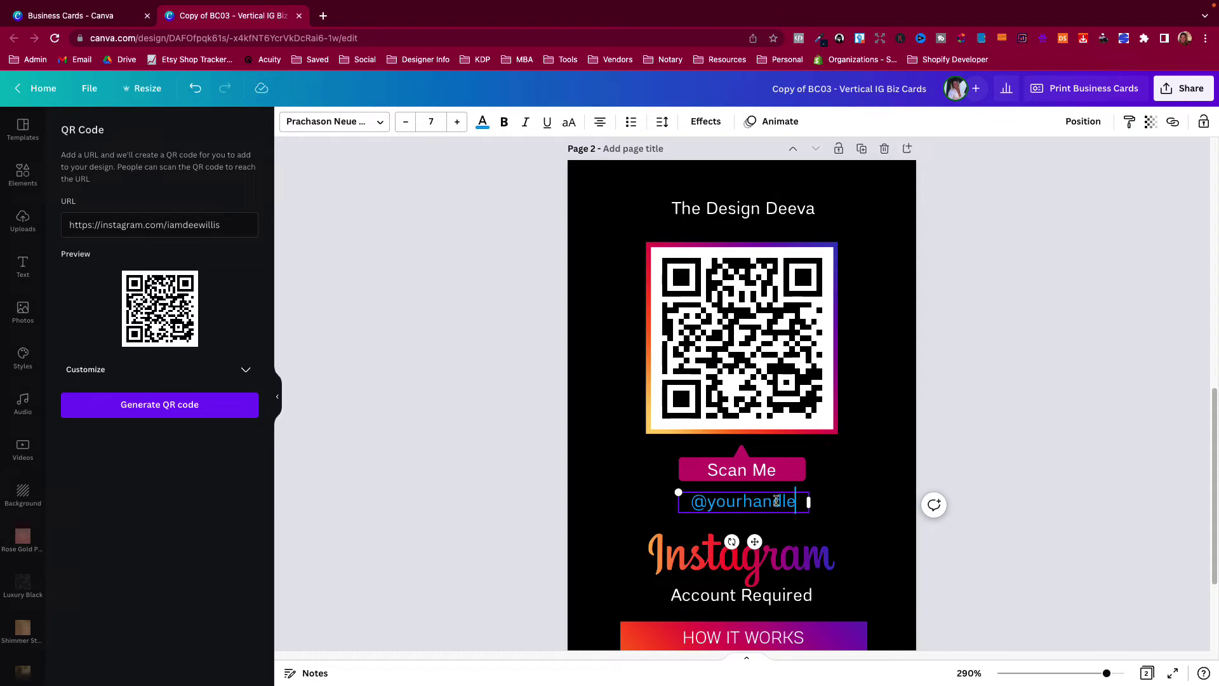
{"action": "type", "text": "business"}
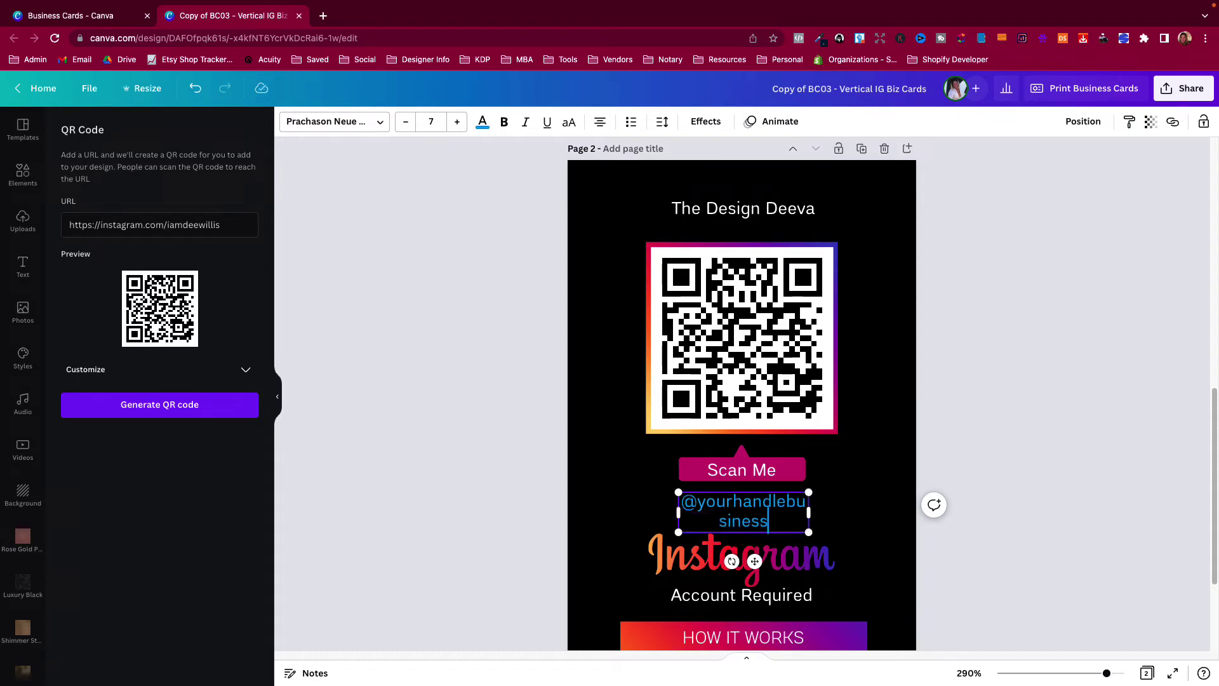
{"action": "left_click_drag", "start_coordinate": [808, 514], "coordinate": [805, 502]}
{"action": "left_click", "coordinate": [982, 493]}
Move the Instagram logo up slightly.
{"action": "left_click", "coordinate": [623, 525]}
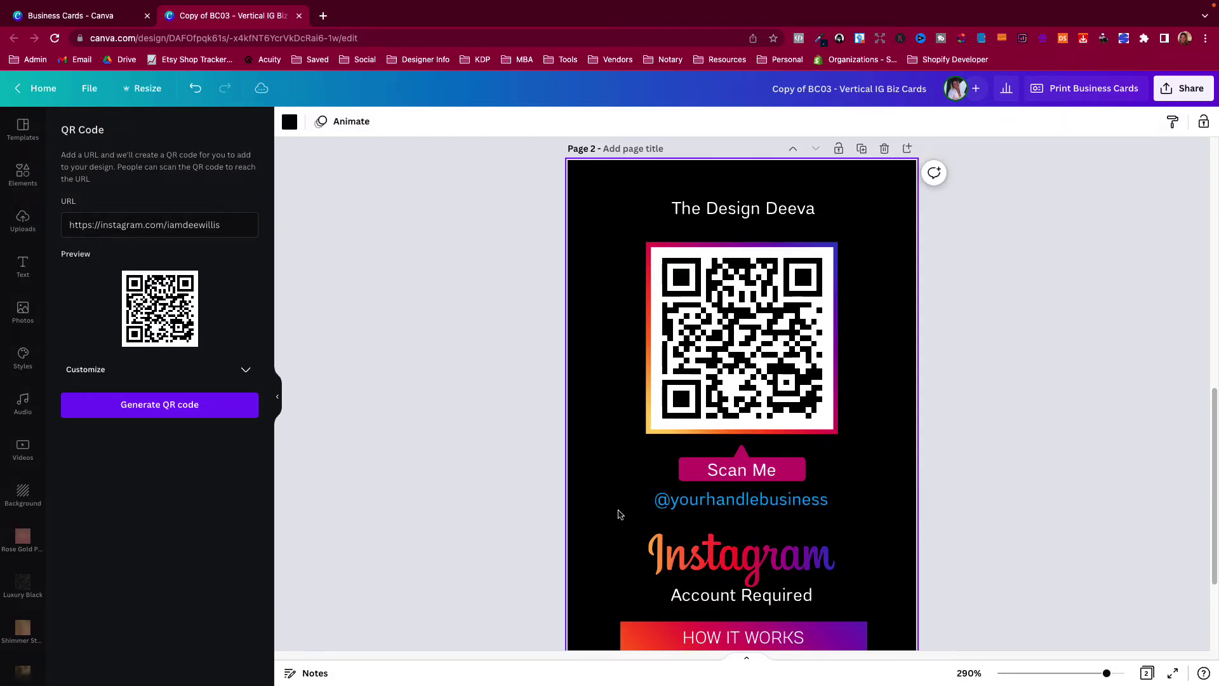
{"action": "scroll", "coordinate": [590, 525], "scroll_direction": "down", "scroll_amount": 3}
{"action": "left_click_drag", "start_coordinate": [737, 389], "coordinate": [737, 386]}
{"action": "scroll", "coordinate": [601, 478], "scroll_direction": "up", "scroll_amount": 5}
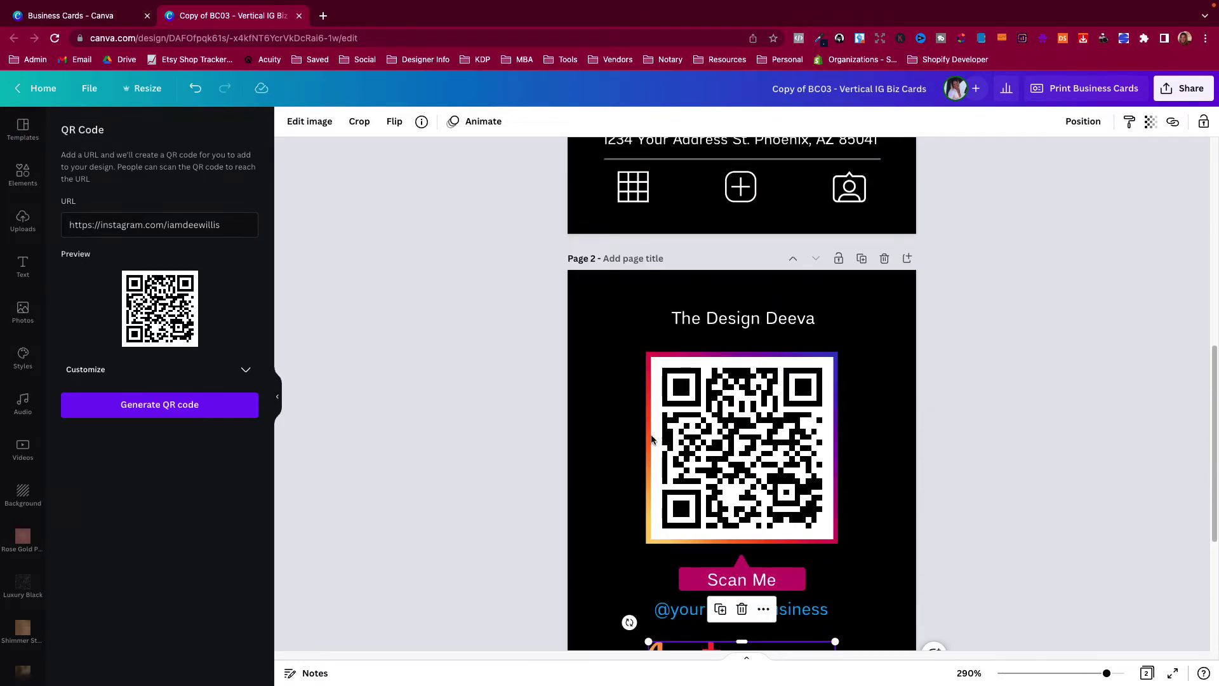
Try several photos in the round profile frame, settling on the woman-in-green portrait.
{"action": "scroll", "coordinate": [626, 458], "scroll_direction": "up", "scroll_amount": 1}
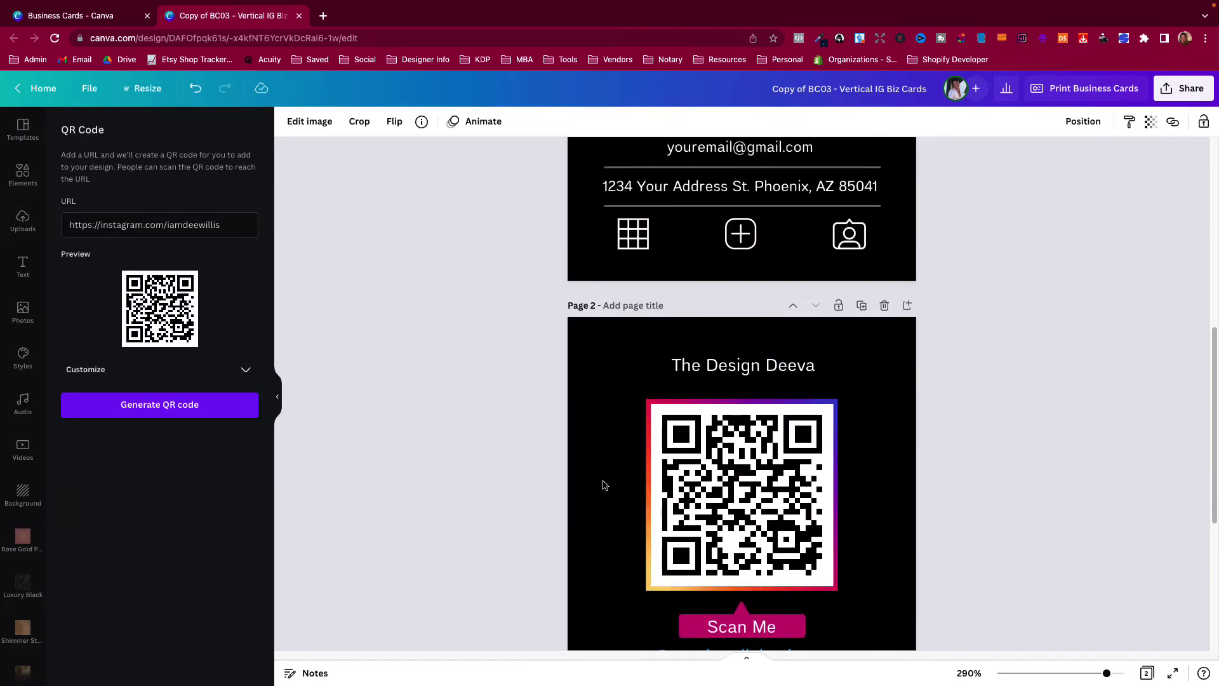
{"action": "scroll", "coordinate": [598, 460], "scroll_direction": "down", "scroll_amount": 3}
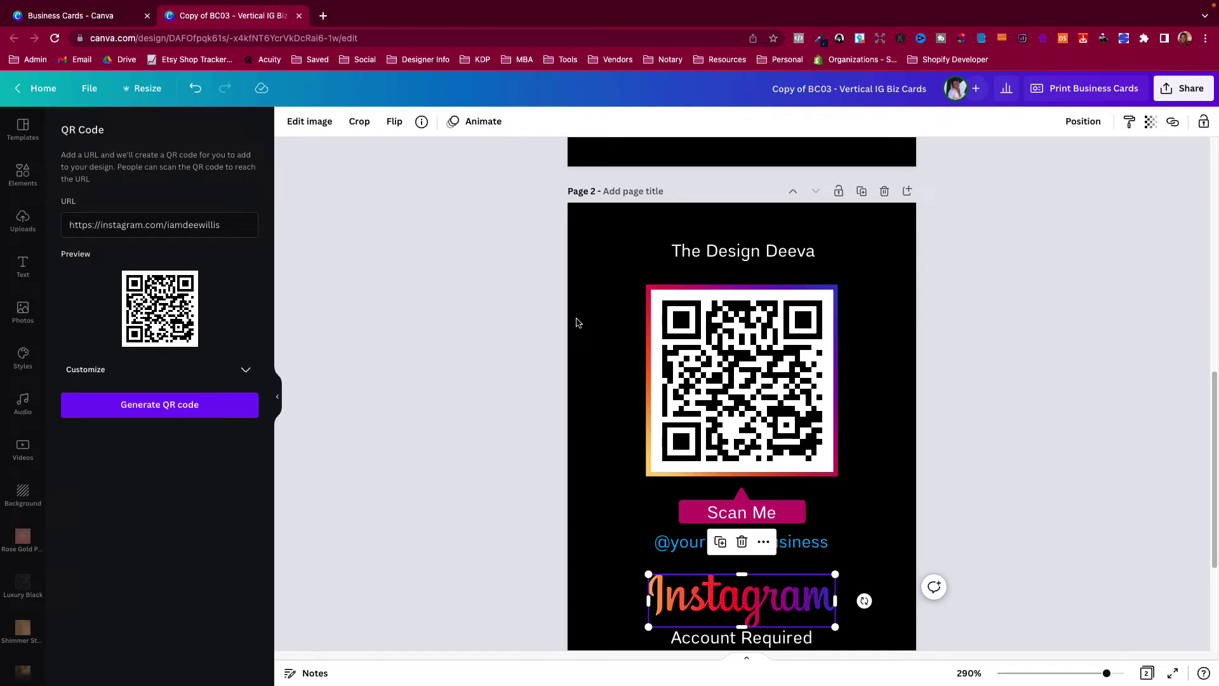
{"action": "scroll", "coordinate": [576, 322], "scroll_direction": "up", "scroll_amount": 10}
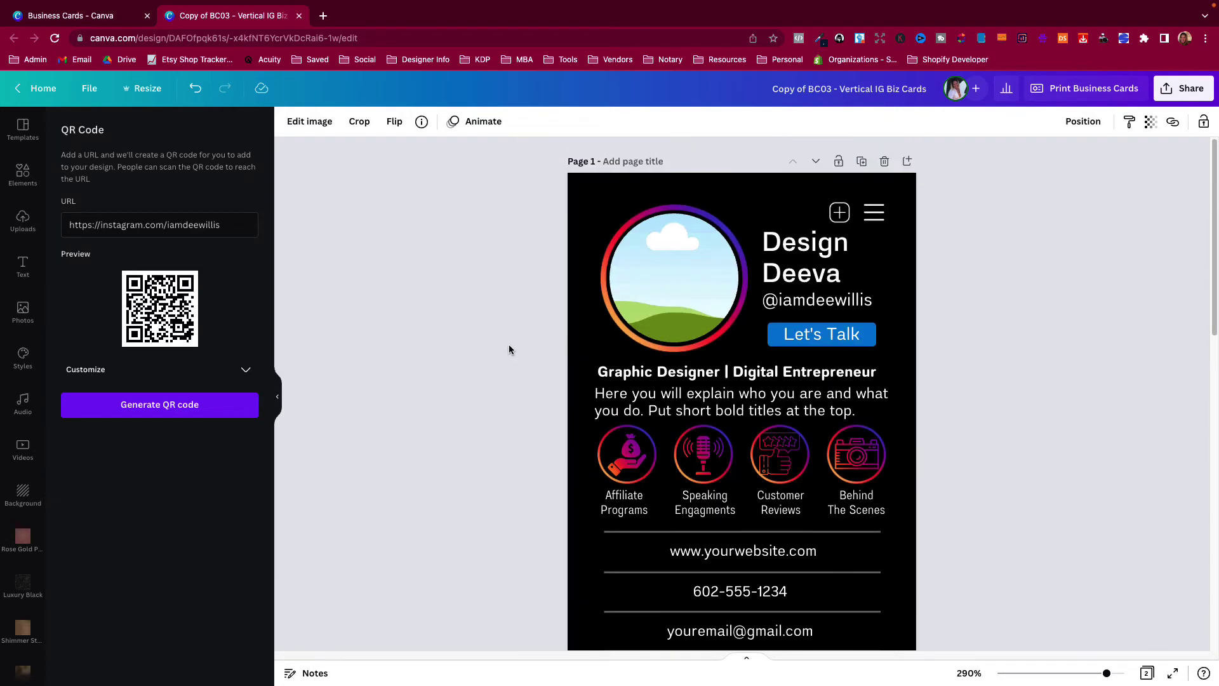
{"action": "left_click", "coordinate": [667, 261]}
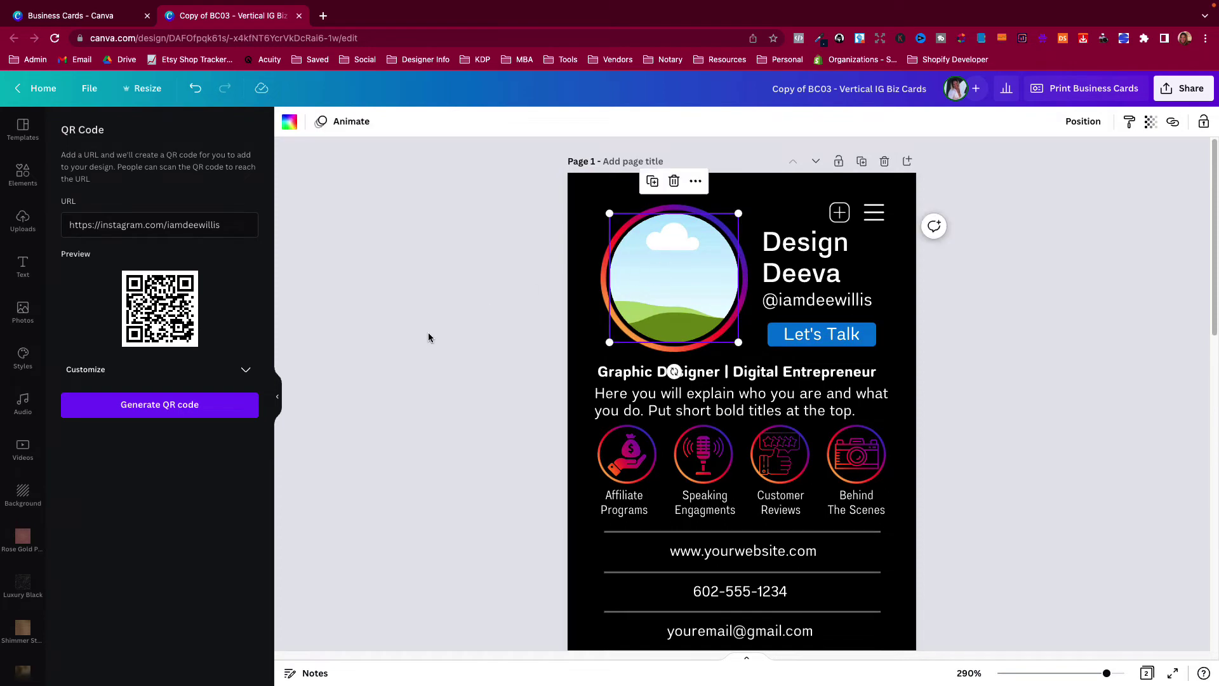
{"action": "left_click", "coordinate": [24, 312]}
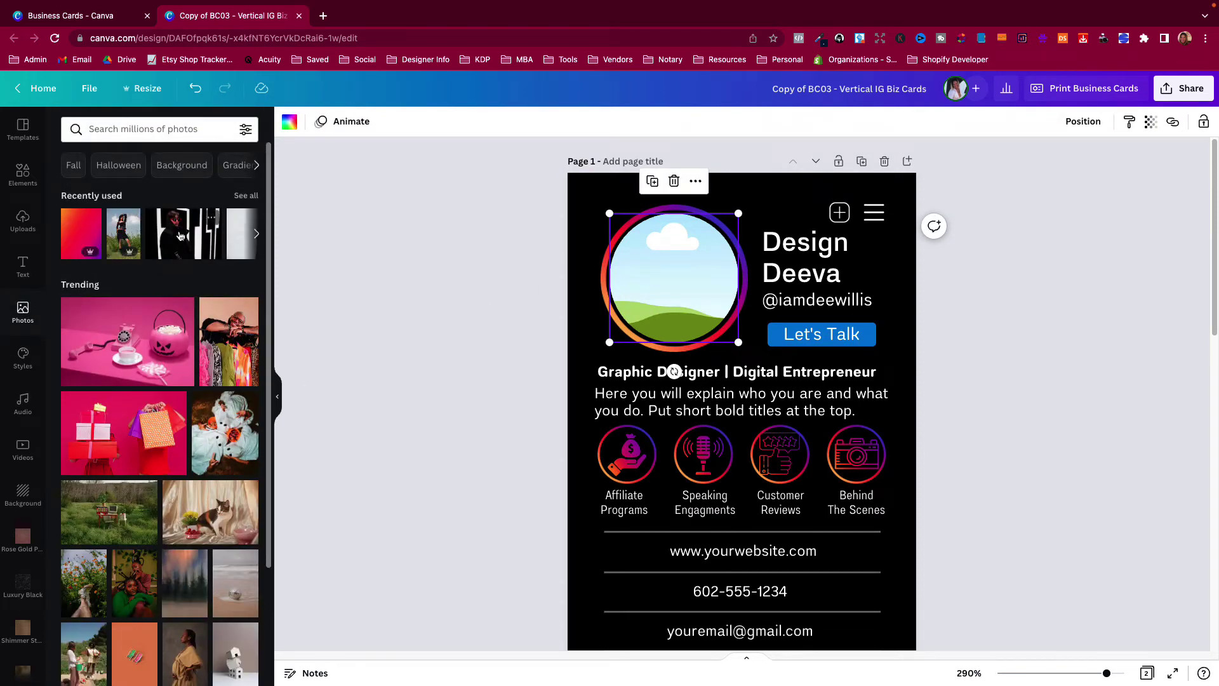
{"action": "left_click_drag", "start_coordinate": [181, 234], "coordinate": [658, 280]}
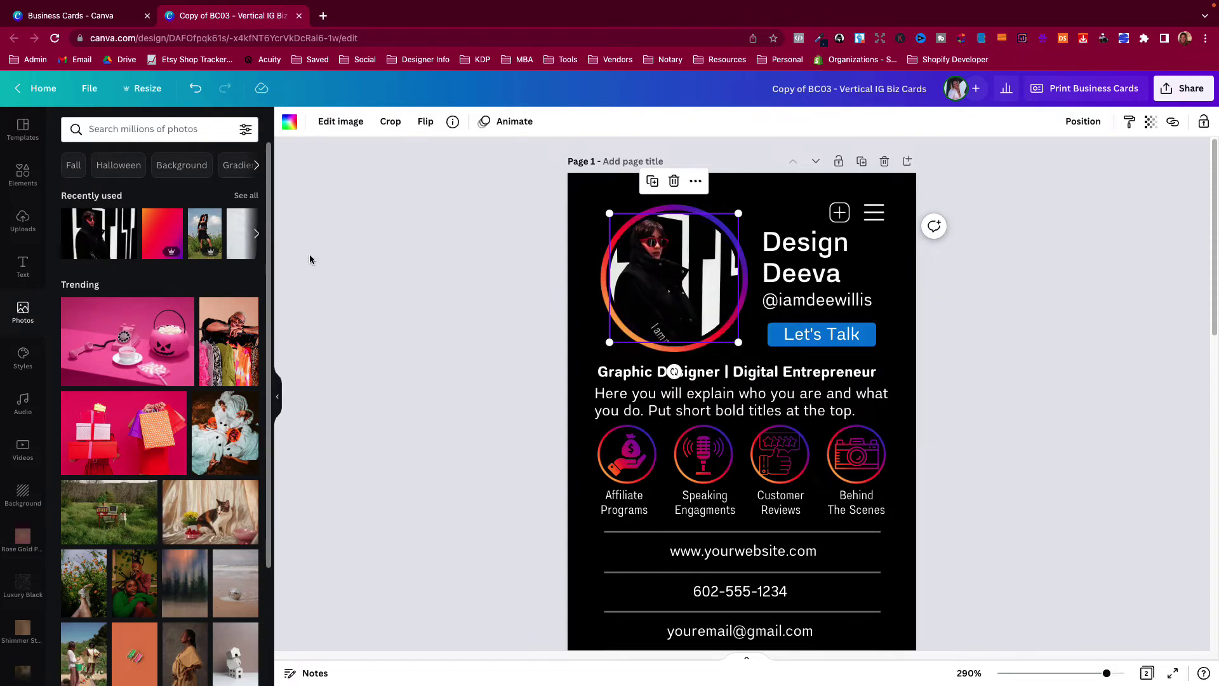
{"action": "left_click_drag", "start_coordinate": [205, 235], "coordinate": [534, 298]}
{"action": "left_click_drag", "start_coordinate": [133, 590], "coordinate": [653, 313]}
Enlarge and reposition the portrait inside the round frame to centre the face.
{"action": "double_click", "coordinate": [654, 314]}
{"action": "left_click_drag", "start_coordinate": [609, 373], "coordinate": [409, 533]}
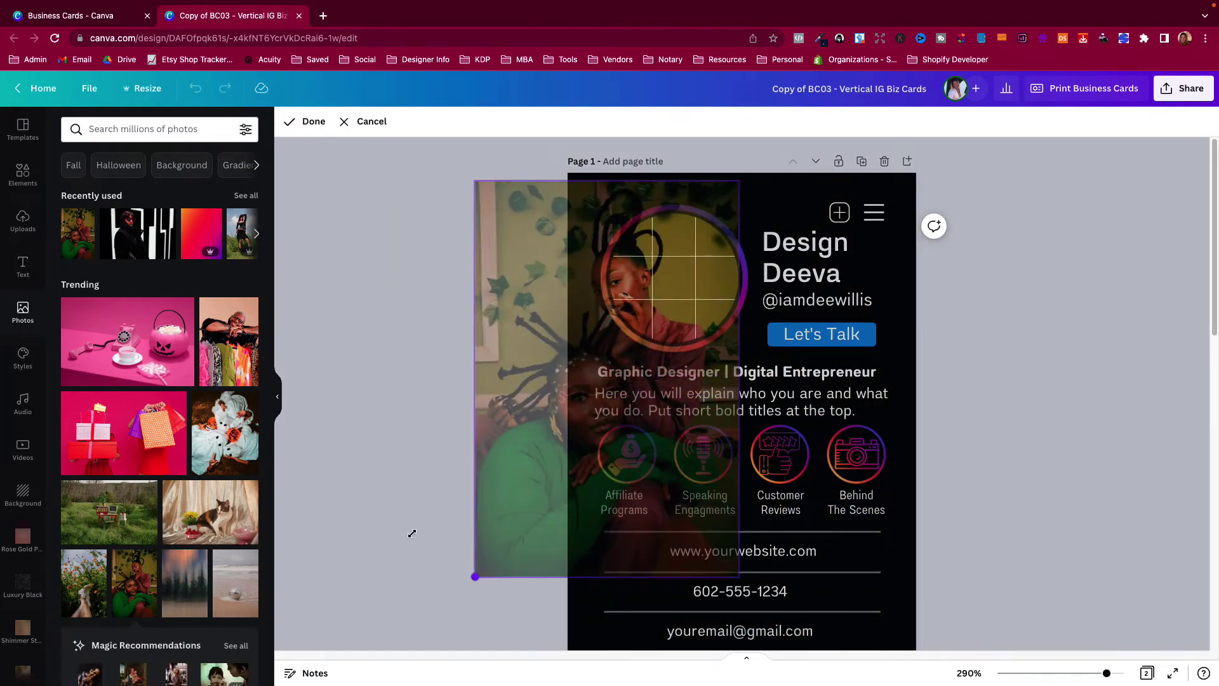
{"action": "left_click_drag", "start_coordinate": [663, 324], "coordinate": [691, 257]}
{"action": "left_click", "coordinate": [486, 411]}
{"action": "double_click", "coordinate": [696, 286]}
{"action": "left_click_drag", "start_coordinate": [559, 456], "coordinate": [563, 444]}
{"action": "left_click", "coordinate": [343, 120]}
{"action": "left_click", "coordinate": [513, 425]}
Align the plus icon beside the name and the Let's Talk text using smart guides.
{"action": "left_click", "coordinate": [821, 256]}
{"action": "double_click", "coordinate": [821, 255]}
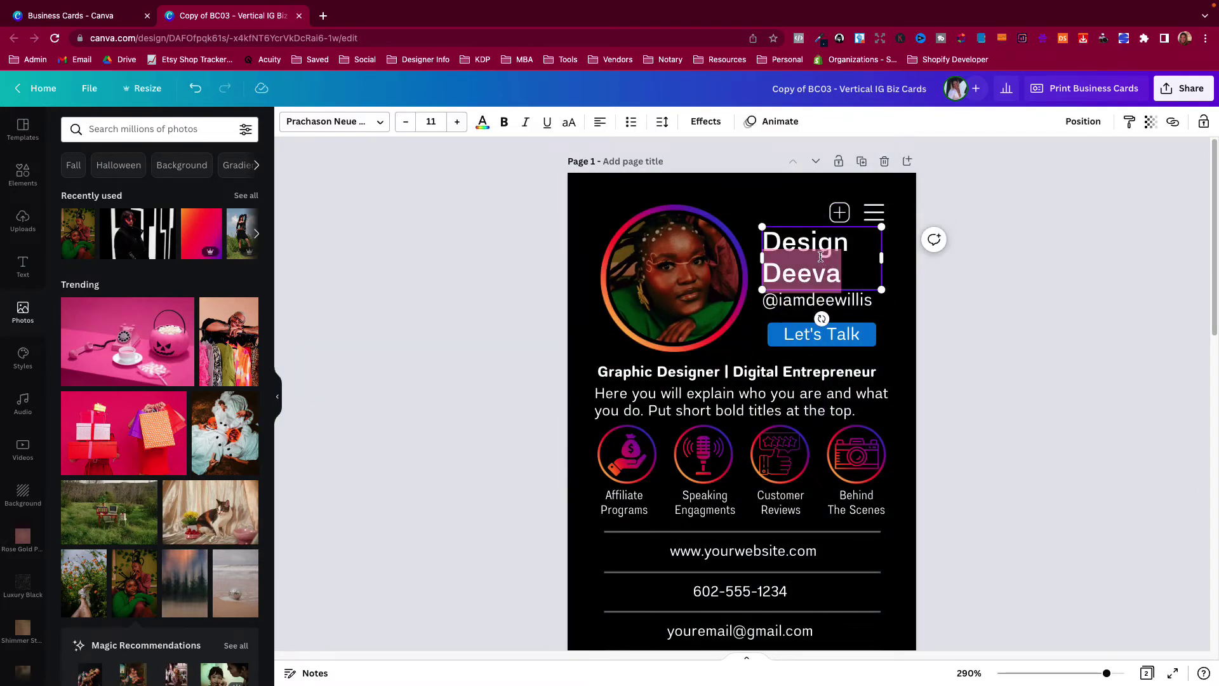
{"action": "left_click_drag", "start_coordinate": [840, 212], "coordinate": [843, 214]}
{"action": "double_click", "coordinate": [819, 336]}
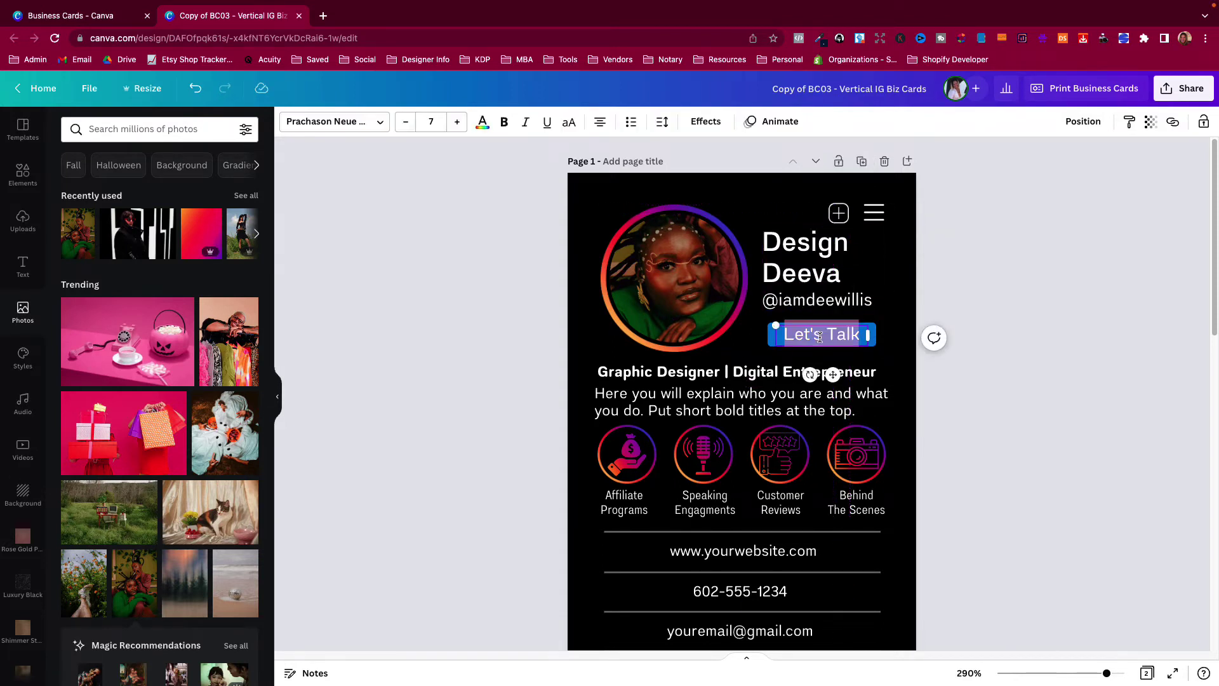
{"action": "left_click", "coordinate": [880, 343]}
{"action": "left_click_drag", "start_coordinate": [839, 341], "coordinate": [839, 341]}
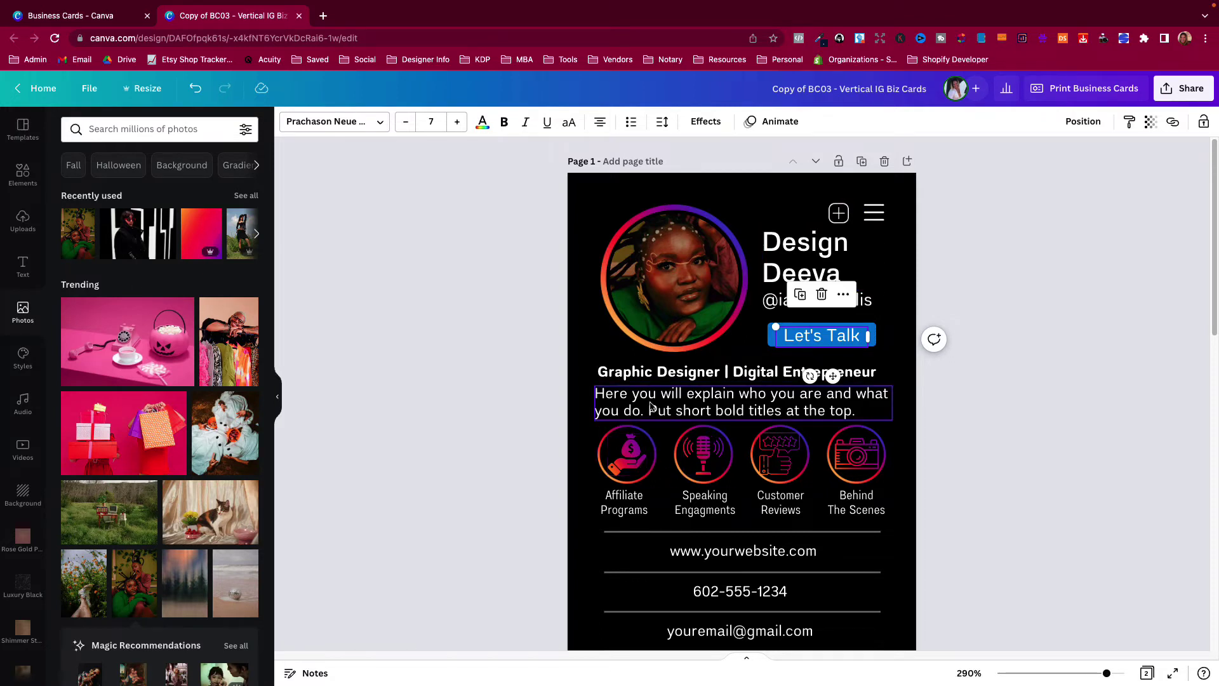
Check the 'Graphic Designer | Digital Entrepreneur' heading and the description paragraph below it.
{"action": "left_click", "coordinate": [623, 376]}
{"action": "left_click", "coordinate": [629, 390]}
{"action": "left_click", "coordinate": [631, 376]}
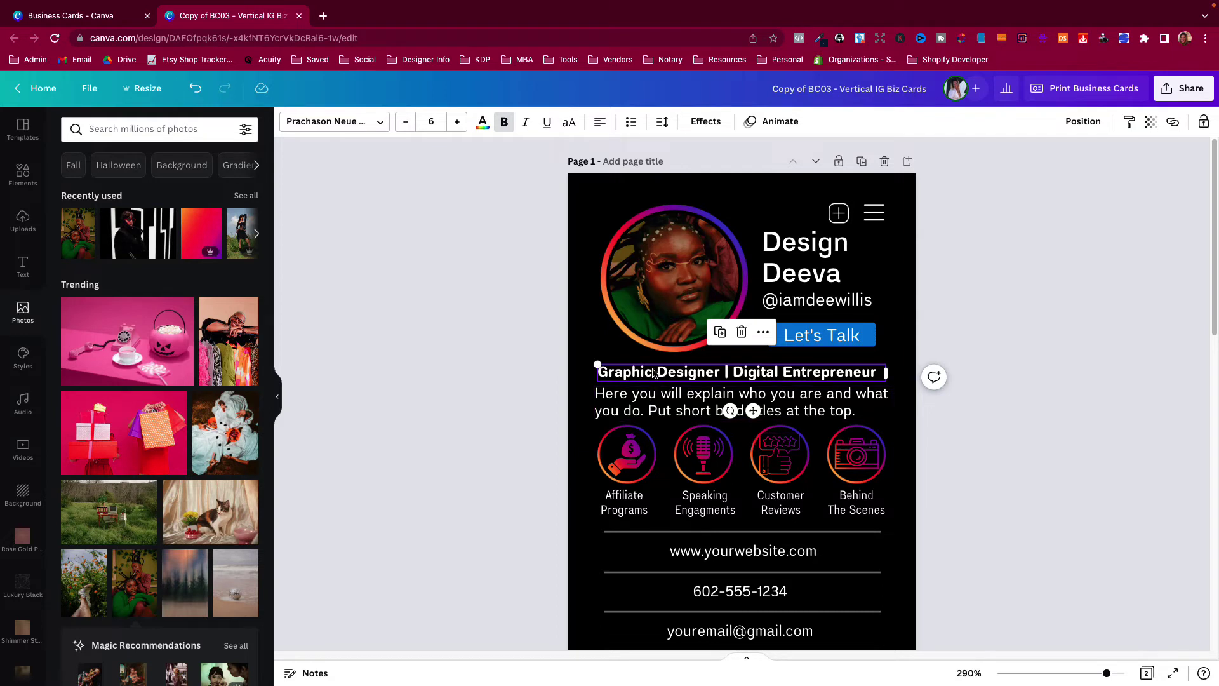
{"action": "left_click", "coordinate": [649, 407]}
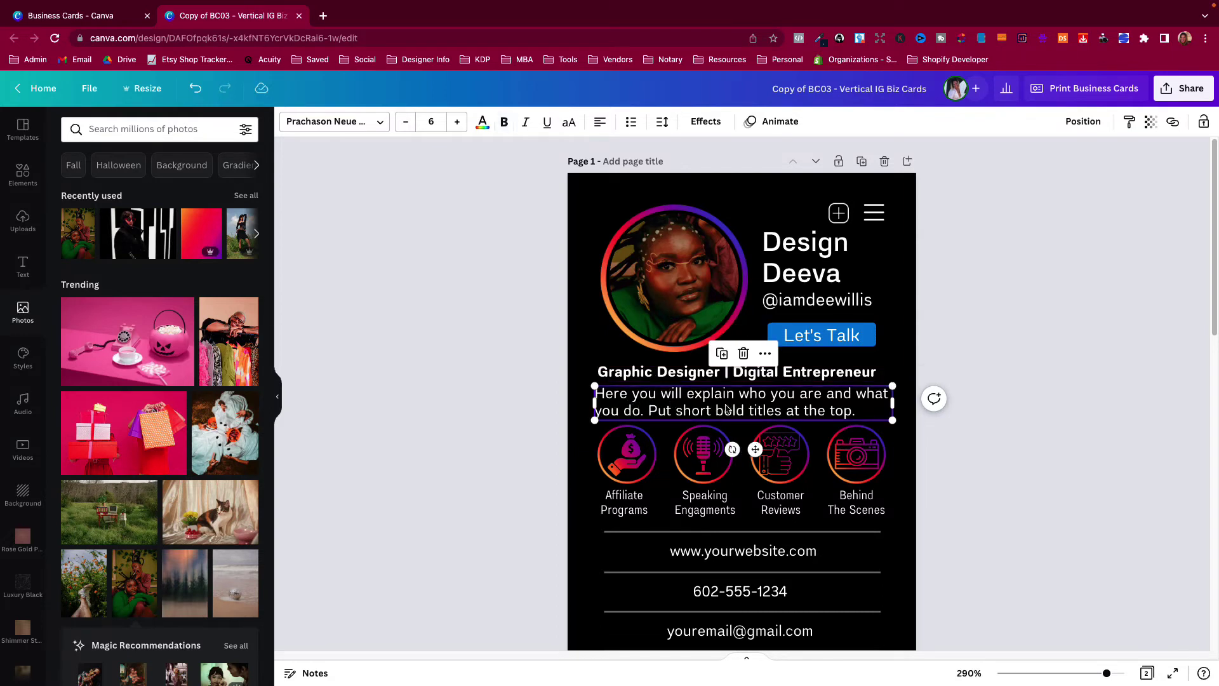
{"action": "left_click", "coordinate": [694, 380]}
{"action": "left_click", "coordinate": [678, 389]}
{"action": "left_click", "coordinate": [634, 457]}
{"action": "left_click", "coordinate": [704, 454]}
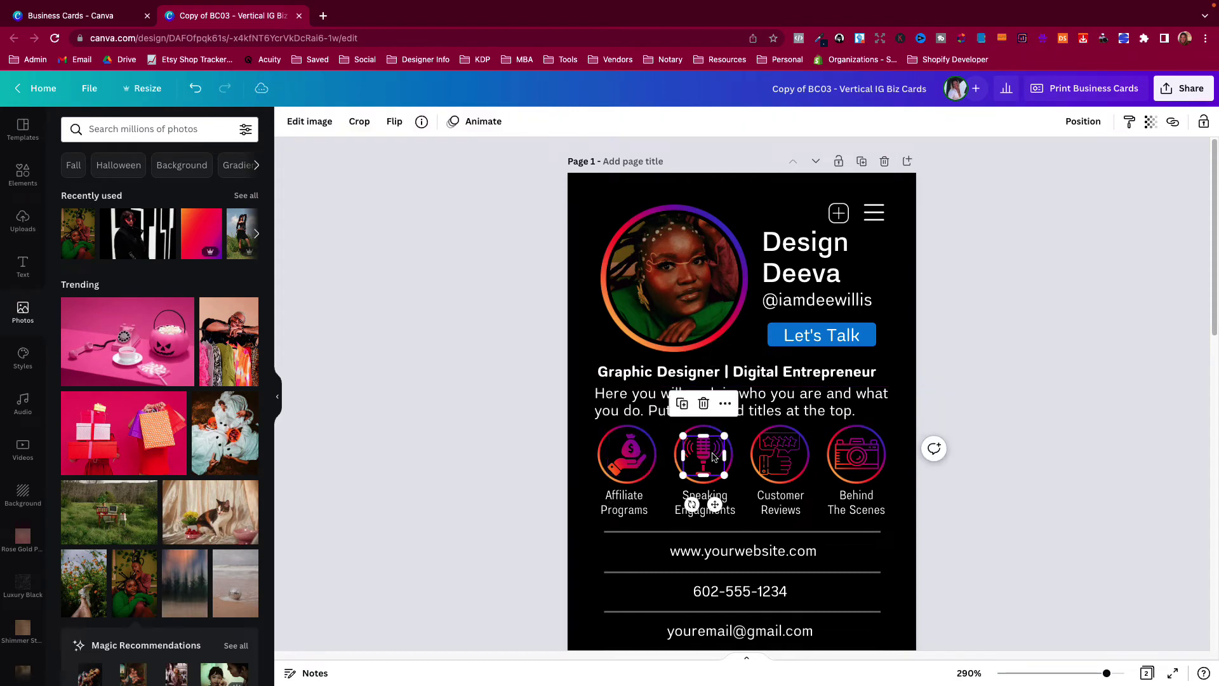
{"action": "left_click", "coordinate": [780, 454]}
{"action": "left_click", "coordinate": [859, 457]}
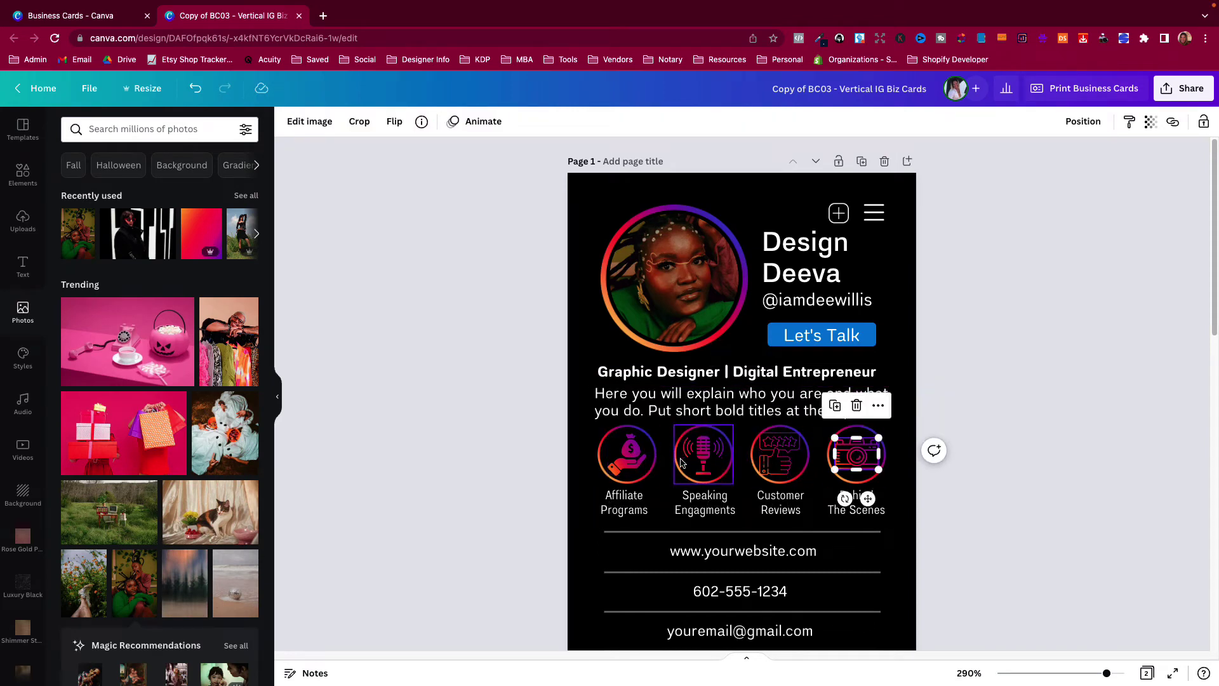
{"action": "left_click", "coordinate": [636, 467]}
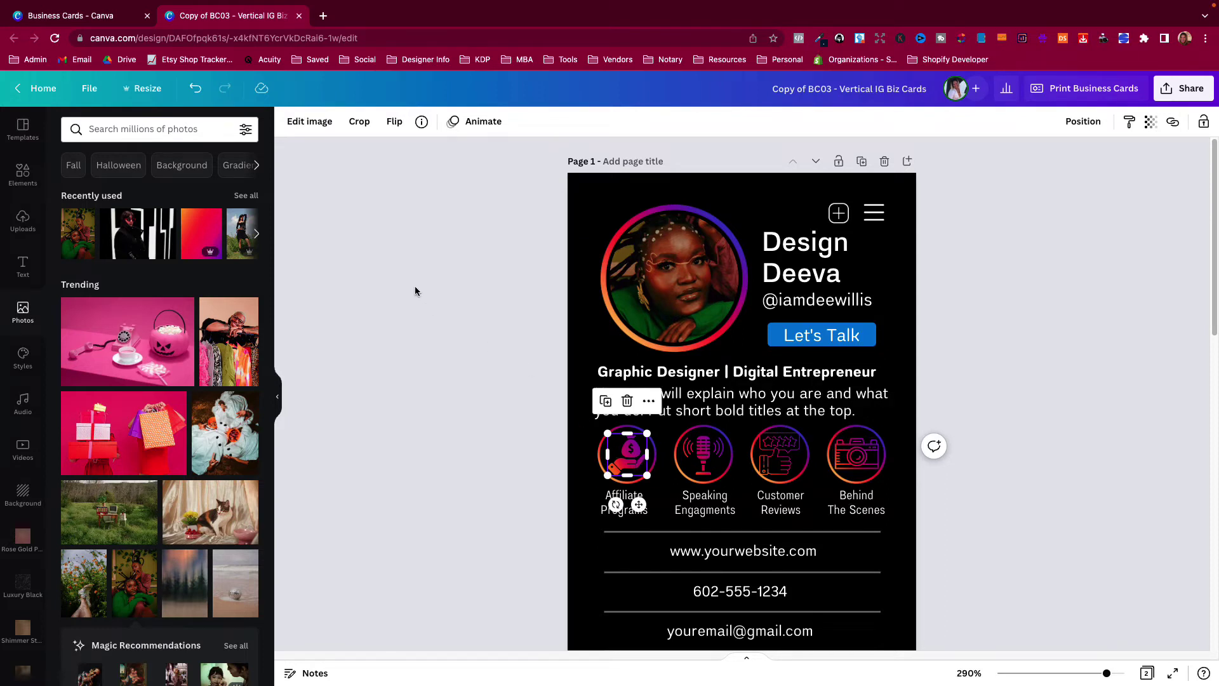
{"action": "left_click", "coordinate": [310, 124]}
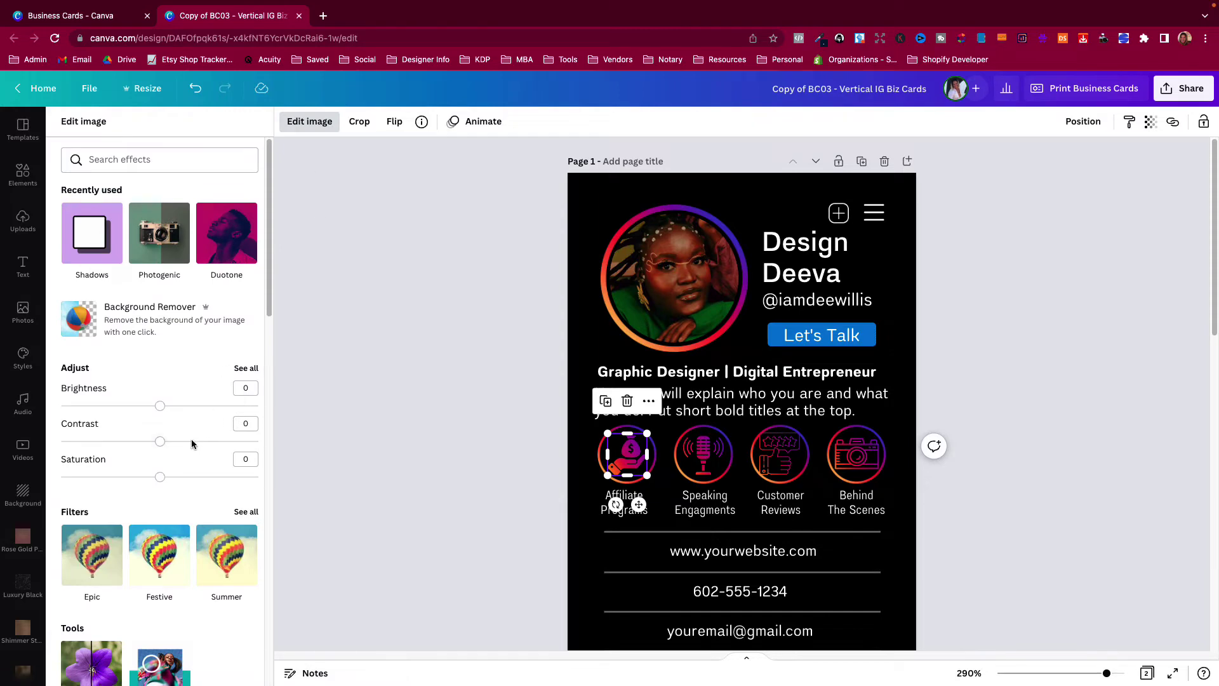
{"action": "scroll", "coordinate": [175, 461], "scroll_direction": "down", "scroll_amount": 6}
{"action": "scroll", "coordinate": [127, 242], "scroll_direction": "up", "scroll_amount": 6}
{"action": "left_click", "coordinate": [123, 160]}
{"action": "type", "text": "duo"}
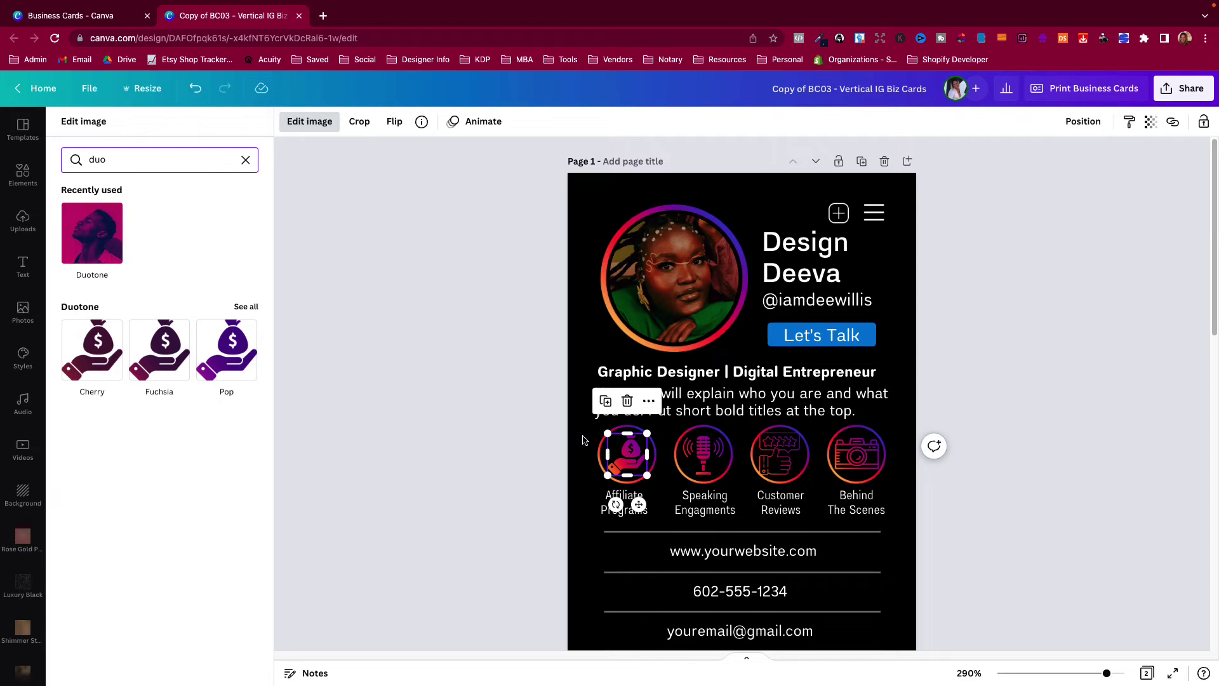
{"action": "left_click", "coordinate": [619, 451]}
{"action": "left_click", "coordinate": [632, 456]}
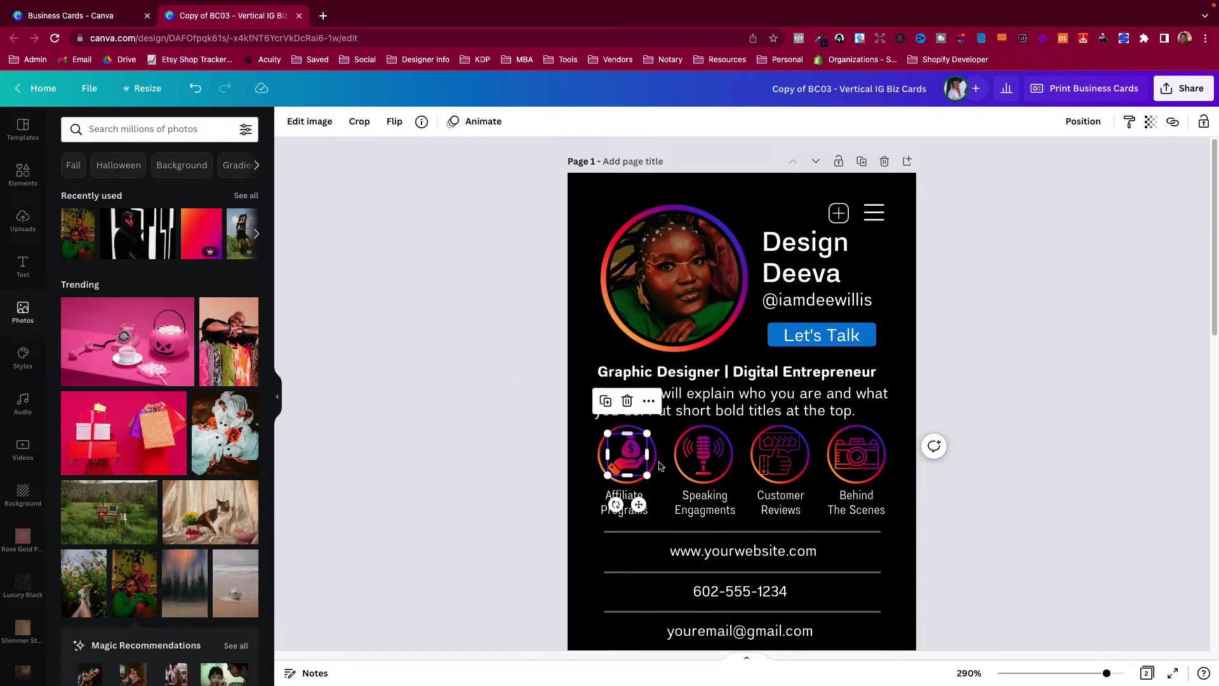
Search the graphics for 'money', limited to free results.
{"action": "left_click", "coordinate": [22, 173]}
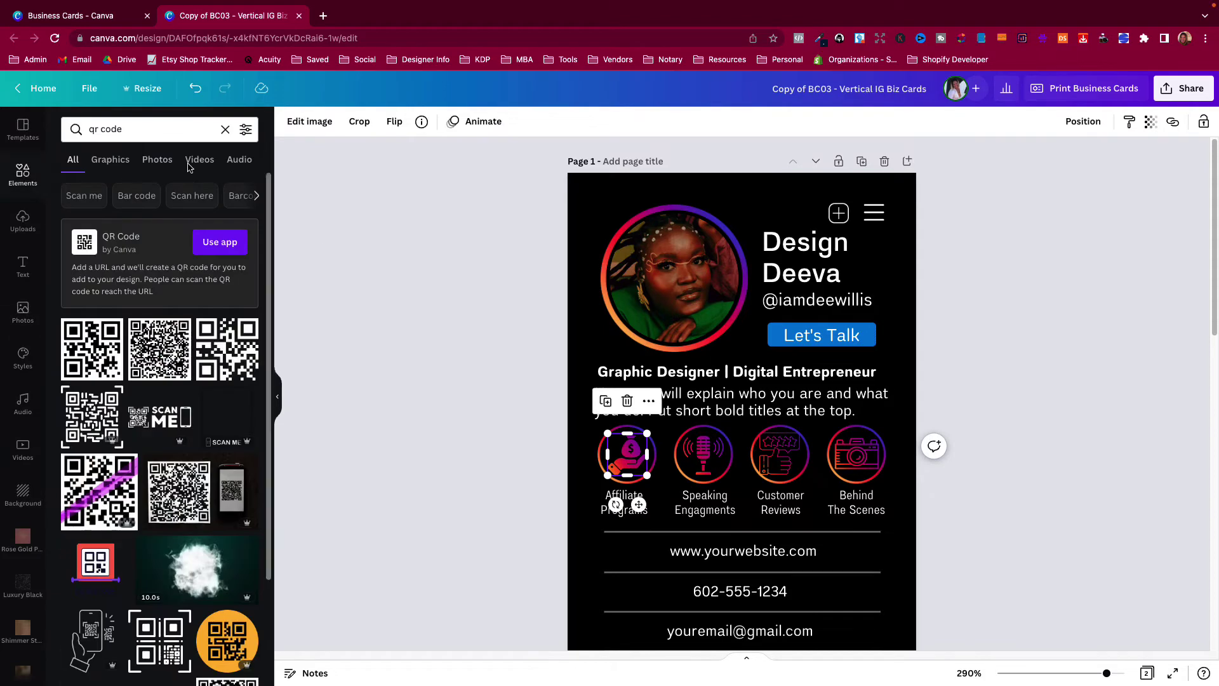
{"action": "left_click", "coordinate": [111, 130]}
{"action": "triple_click", "coordinate": [110, 132]}
{"action": "type", "text": "moeny"}
{"action": "key", "text": "BackSpace"}
{"action": "key", "text": "BackSpace"}
{"action": "key", "text": "BackSpace"}
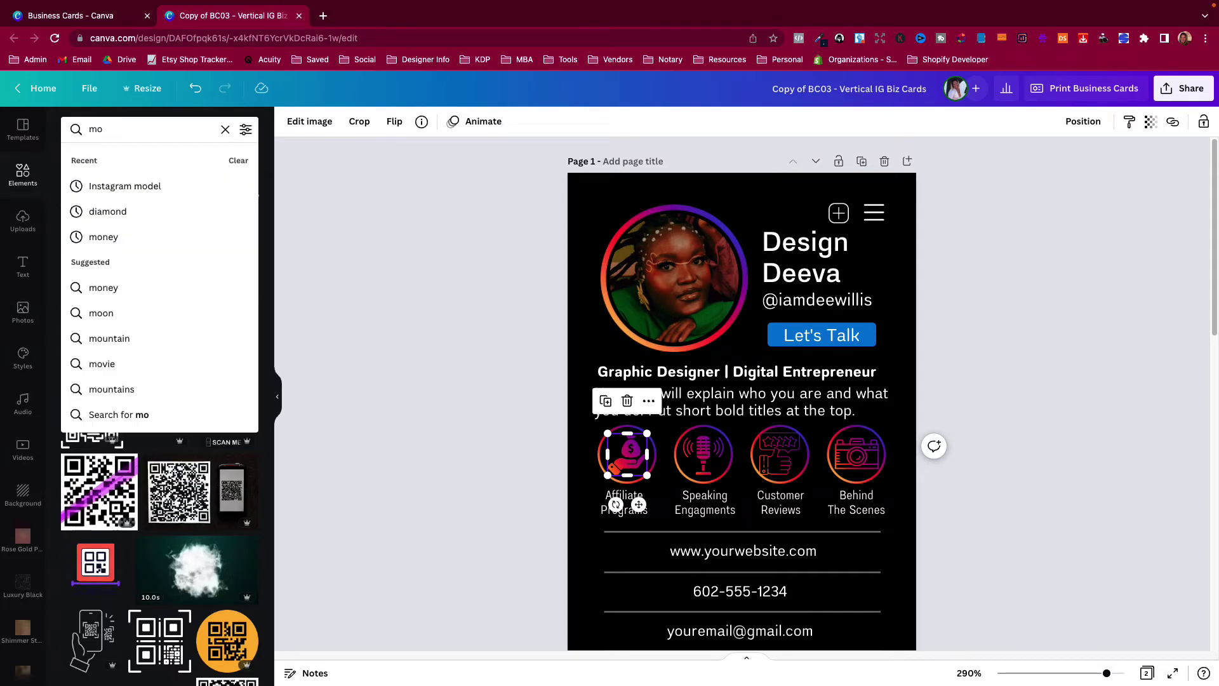
{"action": "type", "text": "ney"}
{"action": "key", "text": "Return"}
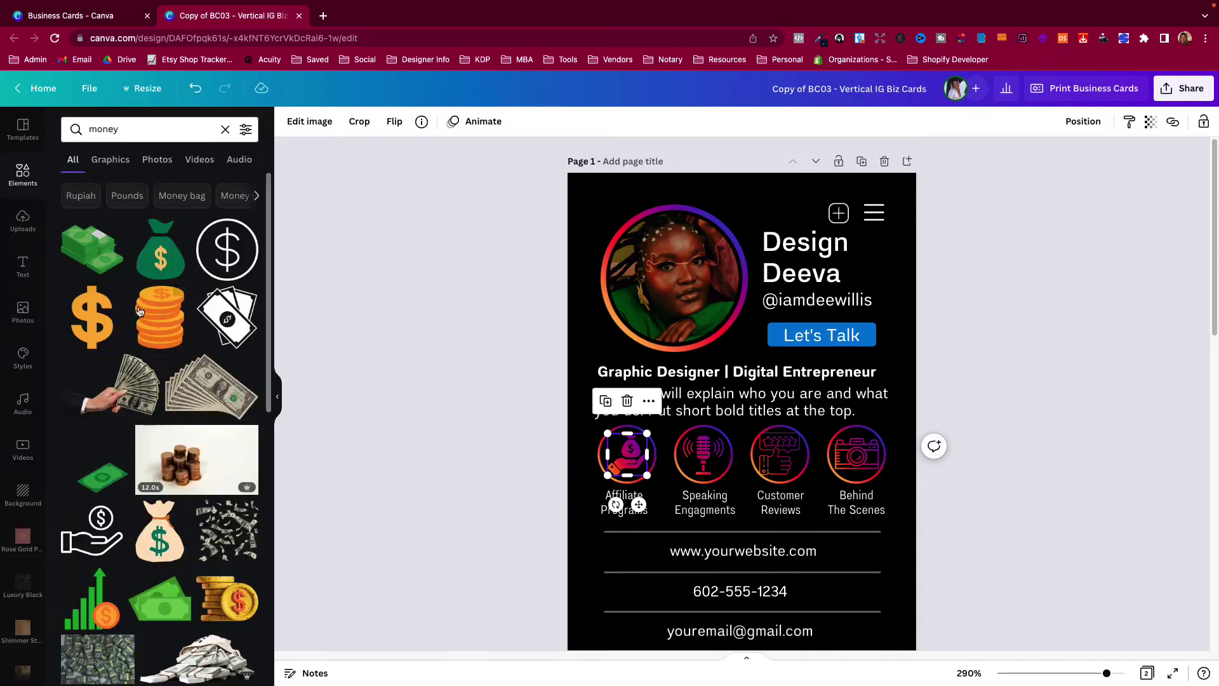
{"action": "left_click", "coordinate": [245, 133]}
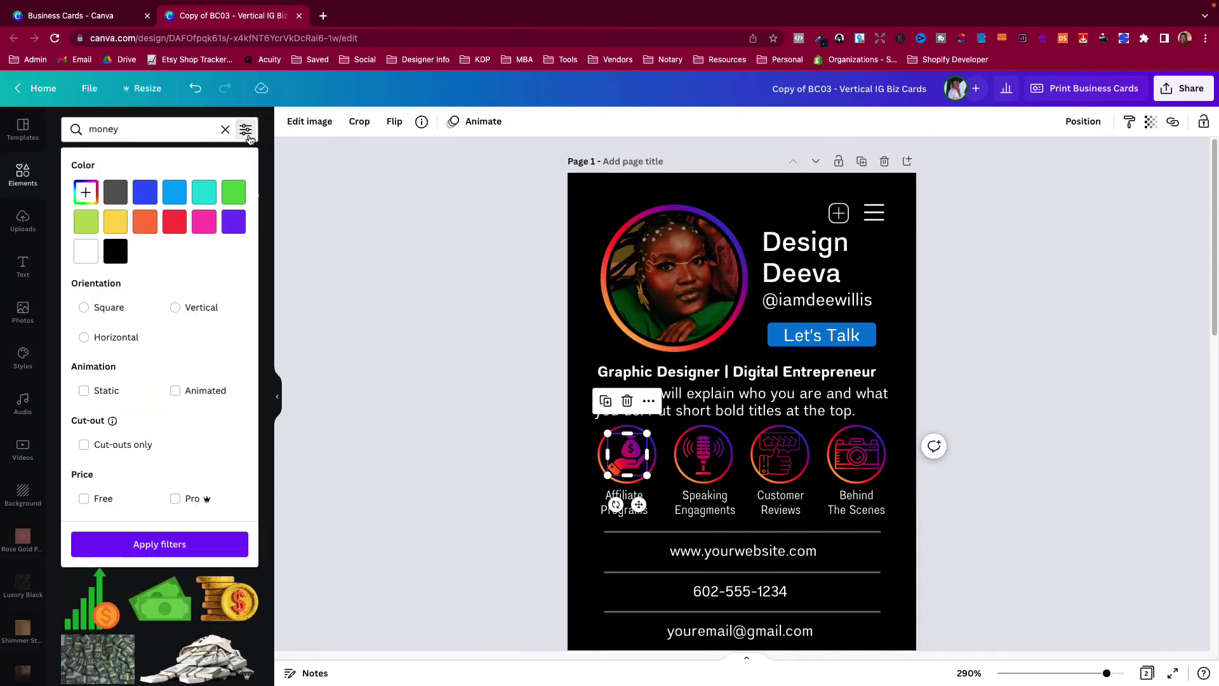
{"action": "left_click", "coordinate": [83, 497]}
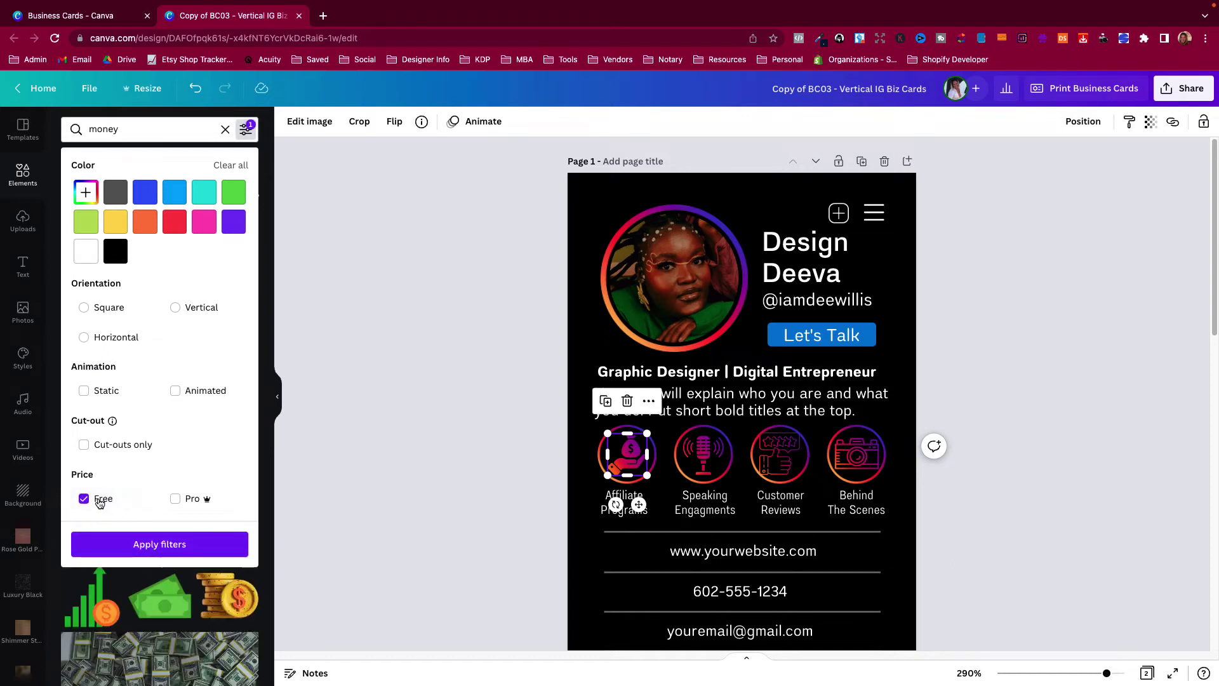
{"action": "left_click", "coordinate": [156, 544]}
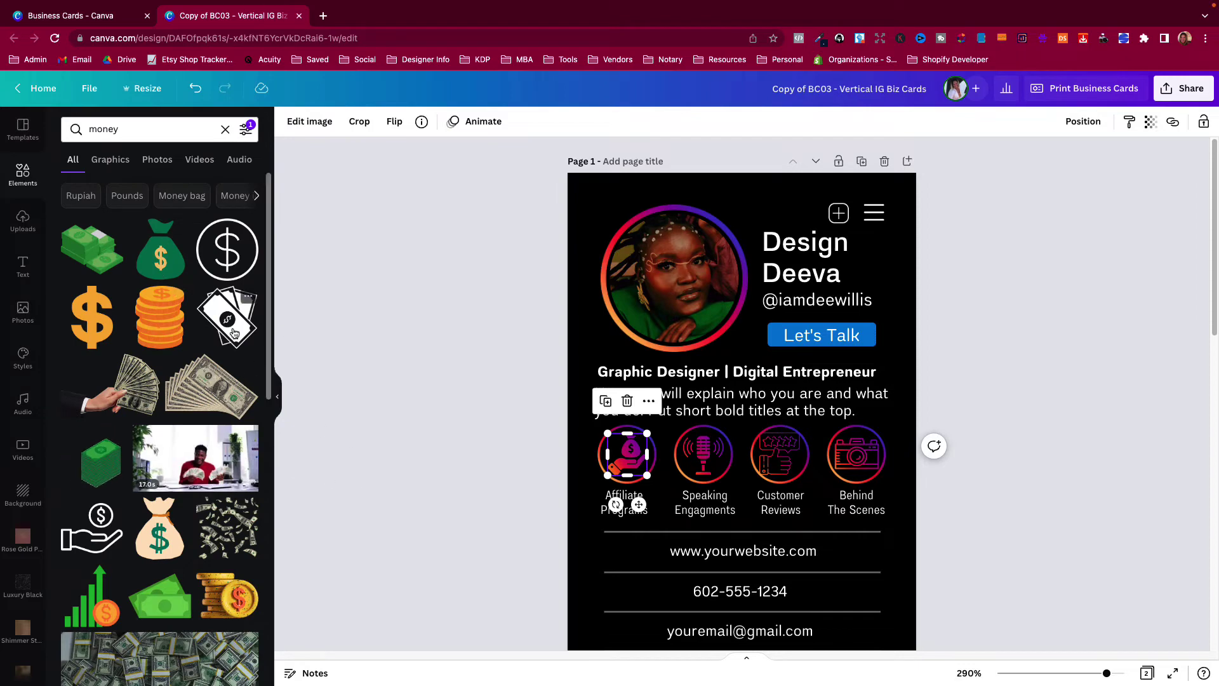
Add the cash graphic in magenta, shrink it, and swap it in for the money-bag icon.
{"action": "left_click", "coordinate": [710, 450]}
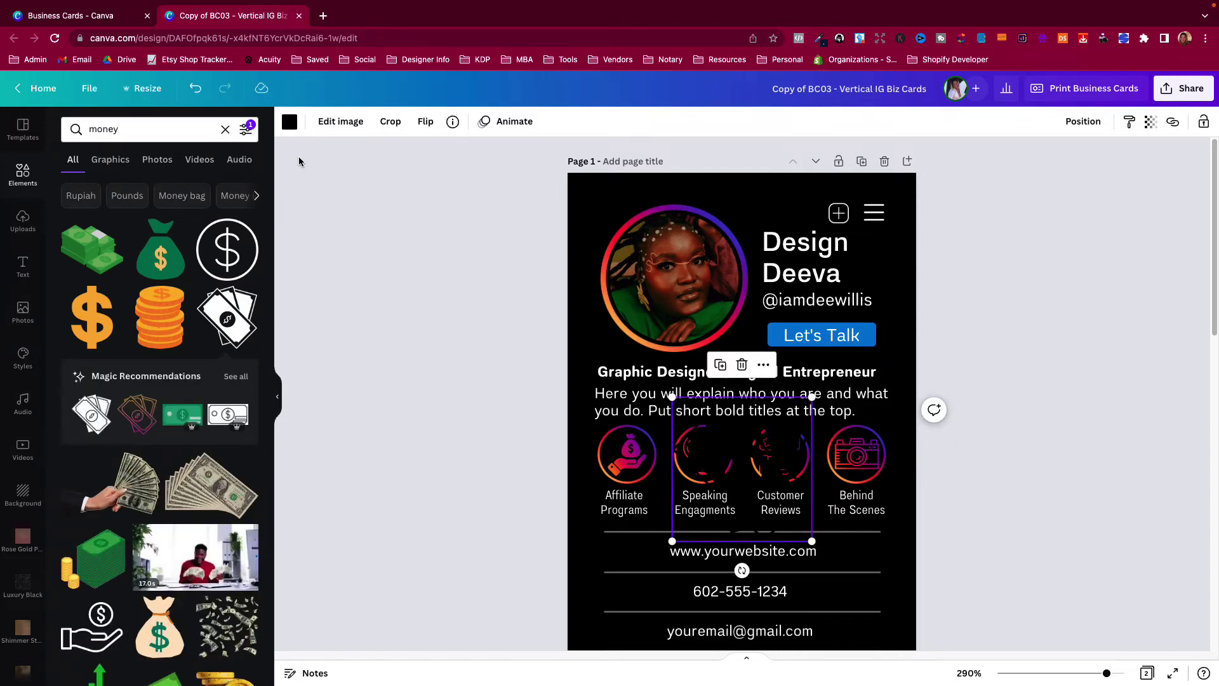
{"action": "left_click", "coordinate": [290, 122]}
{"action": "left_click", "coordinate": [243, 397]}
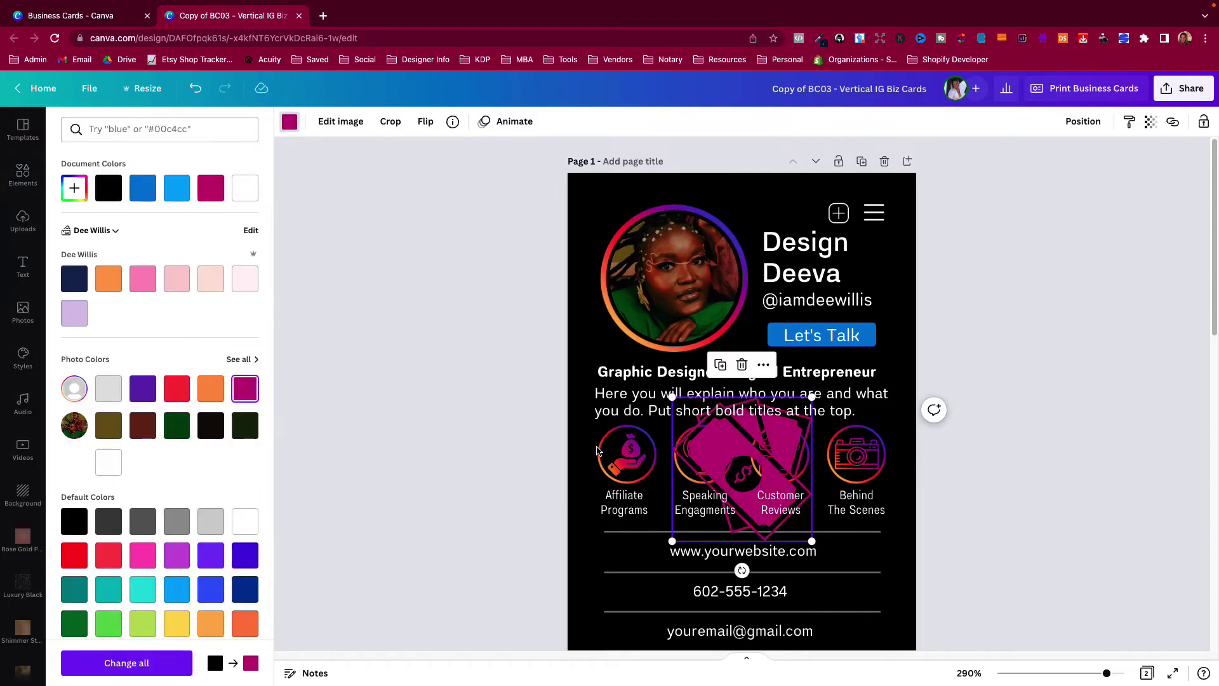
{"action": "left_click_drag", "start_coordinate": [812, 541], "coordinate": [614, 457]}
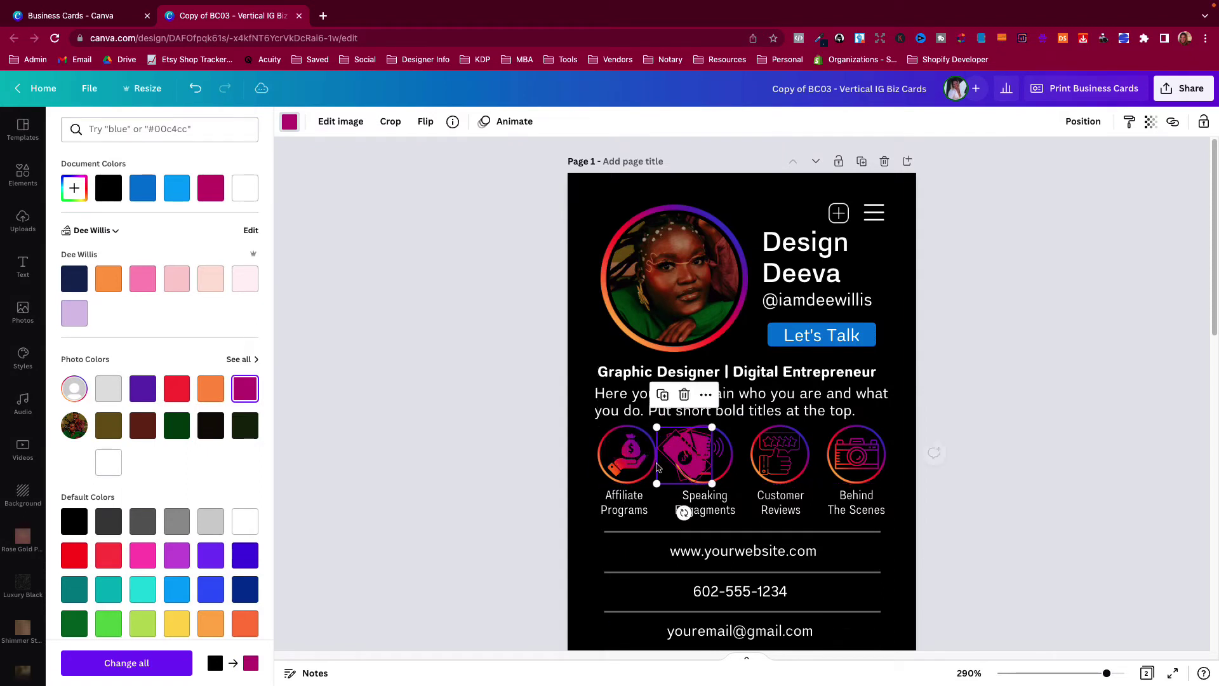
{"action": "left_click", "coordinate": [629, 454]}
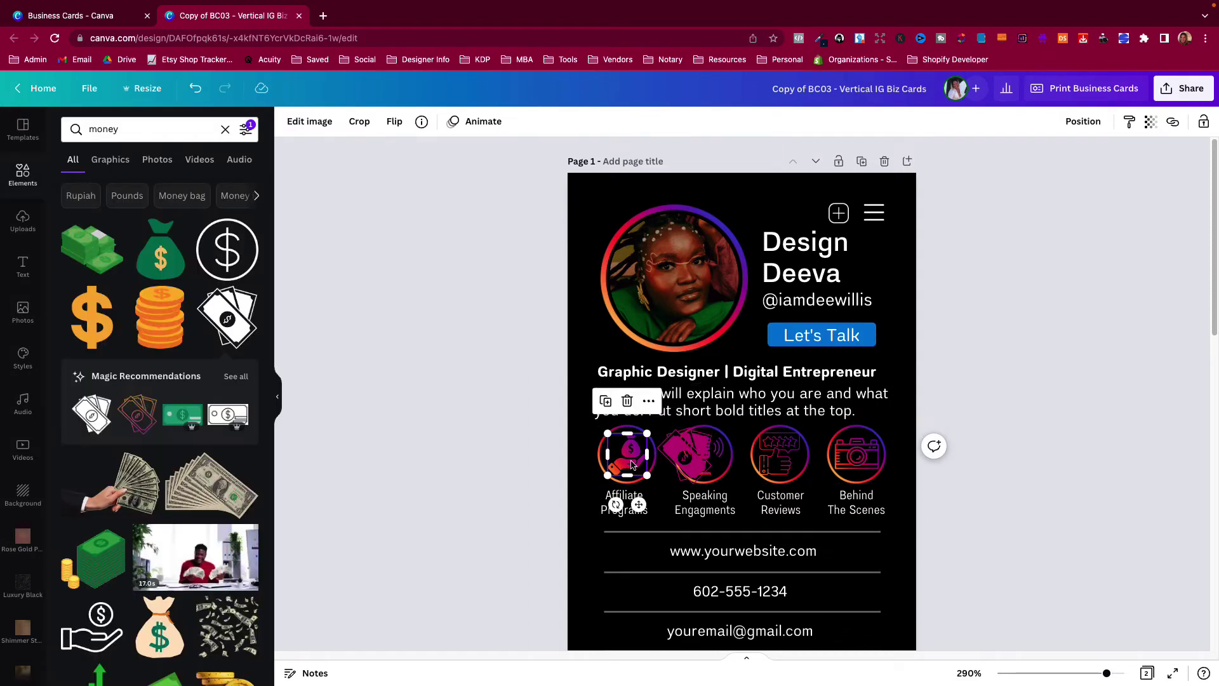
{"action": "key", "text": "Delete"}
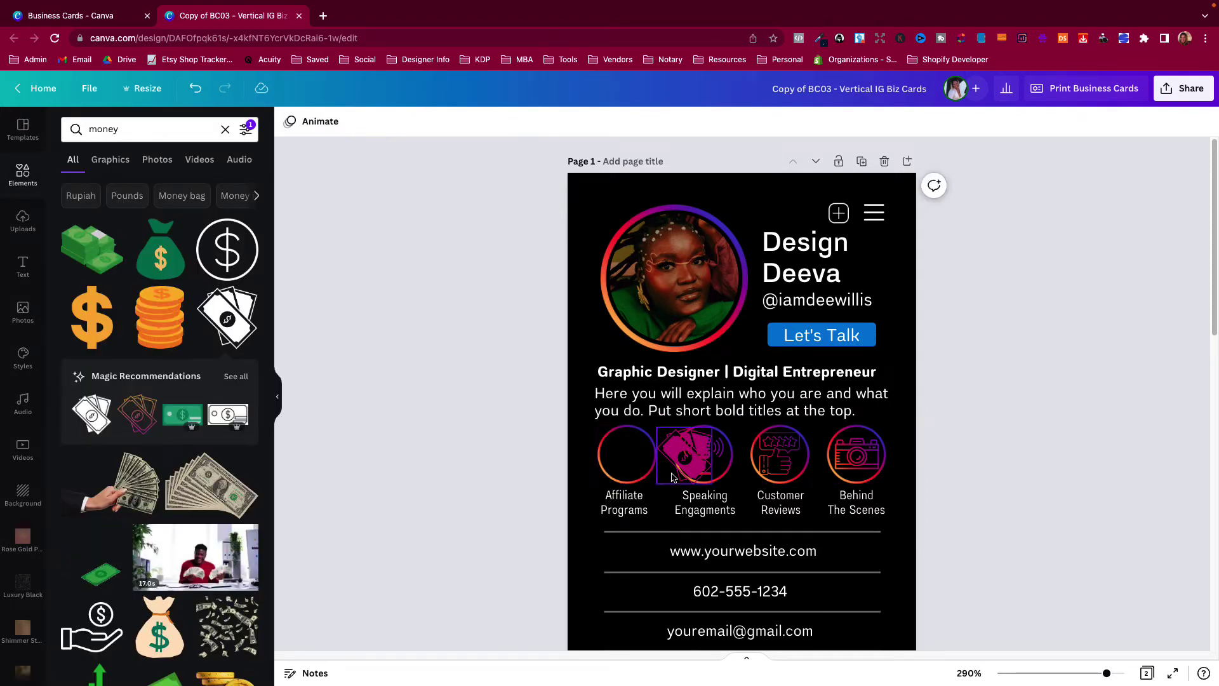
{"action": "left_click_drag", "start_coordinate": [683, 457], "coordinate": [630, 457]}
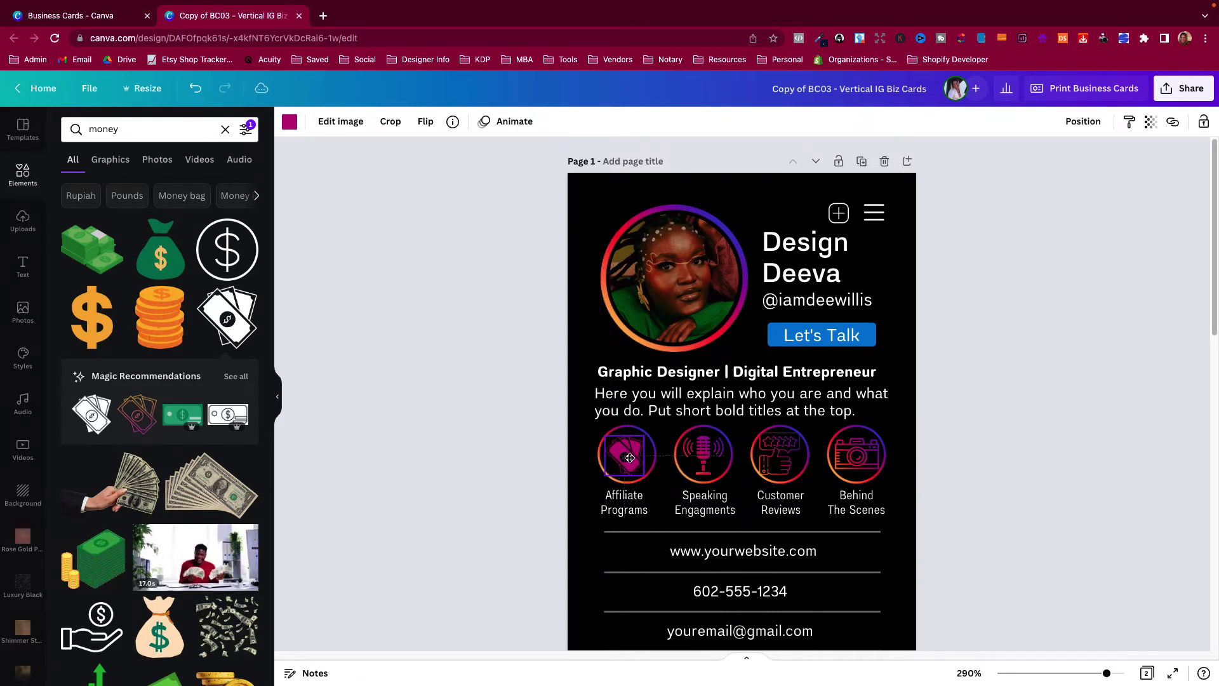
Compare the new cash icon with the mic, Customer Reviews and camera icons.
{"action": "left_click", "coordinate": [703, 455]}
{"action": "left_click", "coordinate": [779, 455]}
{"action": "left_click", "coordinate": [873, 455]}
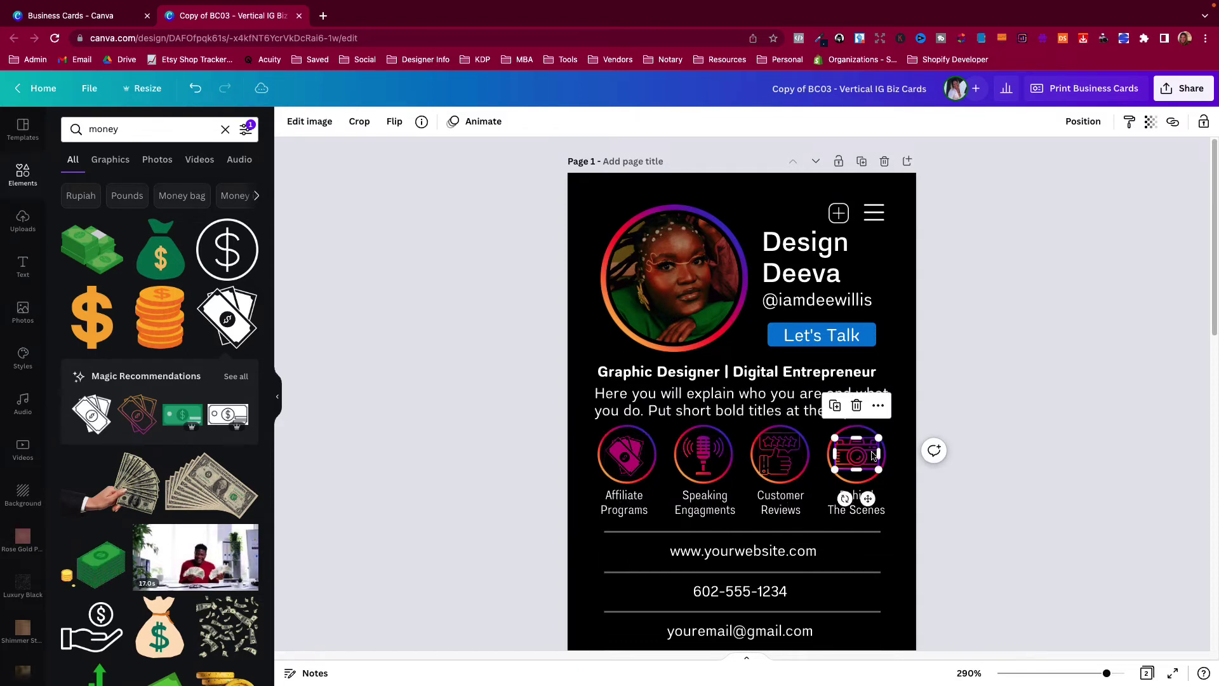
{"action": "left_click", "coordinate": [780, 454]}
{"action": "left_click", "coordinate": [703, 455]}
{"action": "left_click", "coordinate": [628, 455]}
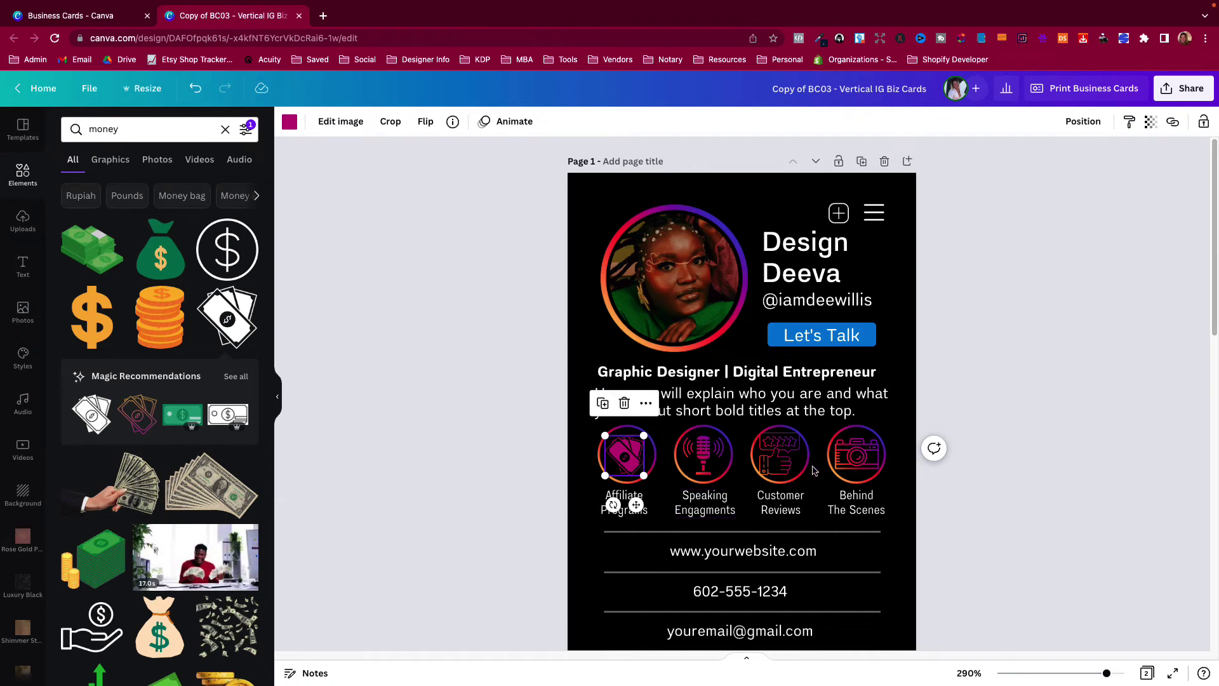
Check the service labels and the website, phone and email contact lines.
{"action": "left_click", "coordinate": [602, 510]}
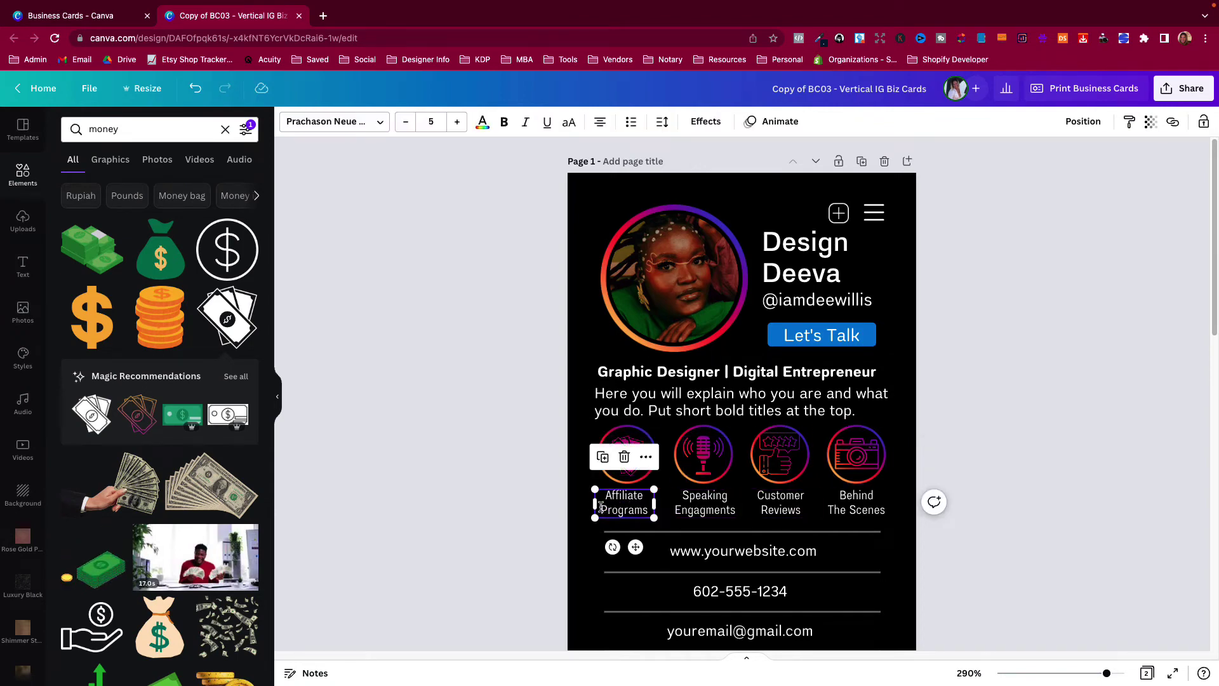
{"action": "left_click", "coordinate": [579, 506]}
{"action": "left_click", "coordinate": [693, 506]}
{"action": "left_click", "coordinate": [686, 552]}
{"action": "scroll", "coordinate": [685, 563], "scroll_direction": "down", "scroll_amount": 1}
{"action": "scroll", "coordinate": [685, 563], "scroll_direction": "down", "scroll_amount": 1}
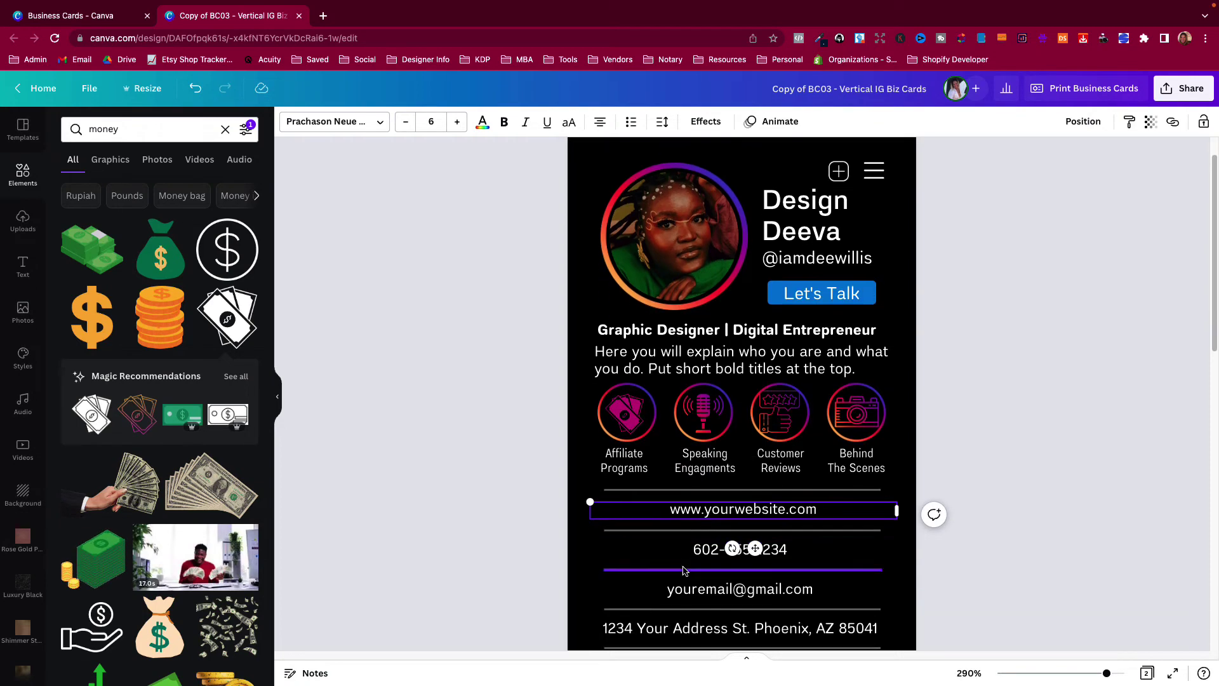
{"action": "left_click", "coordinate": [678, 550]}
{"action": "left_click", "coordinate": [670, 590]}
{"action": "scroll", "coordinate": [665, 621], "scroll_direction": "down", "scroll_amount": 5}
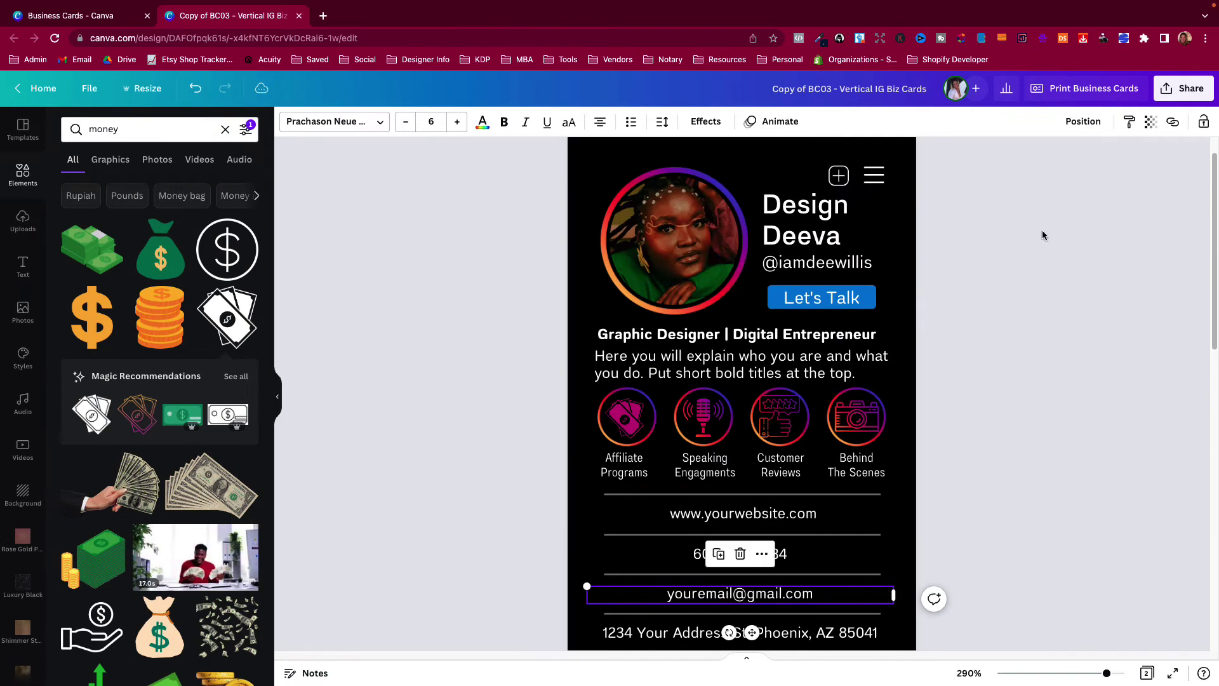
{"action": "scroll", "coordinate": [882, 362], "scroll_direction": "up", "scroll_amount": 1}
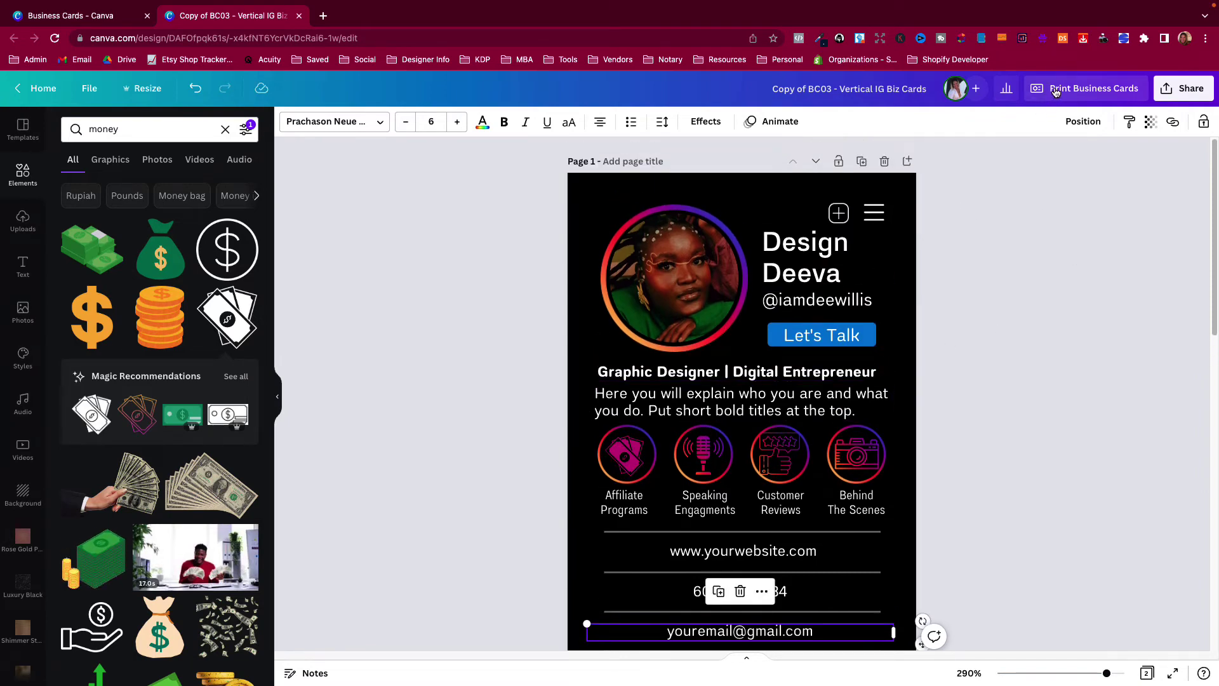
In the business card print options, keep Premium paper and switch the finish to Gloss.
{"action": "left_click", "coordinate": [1056, 92]}
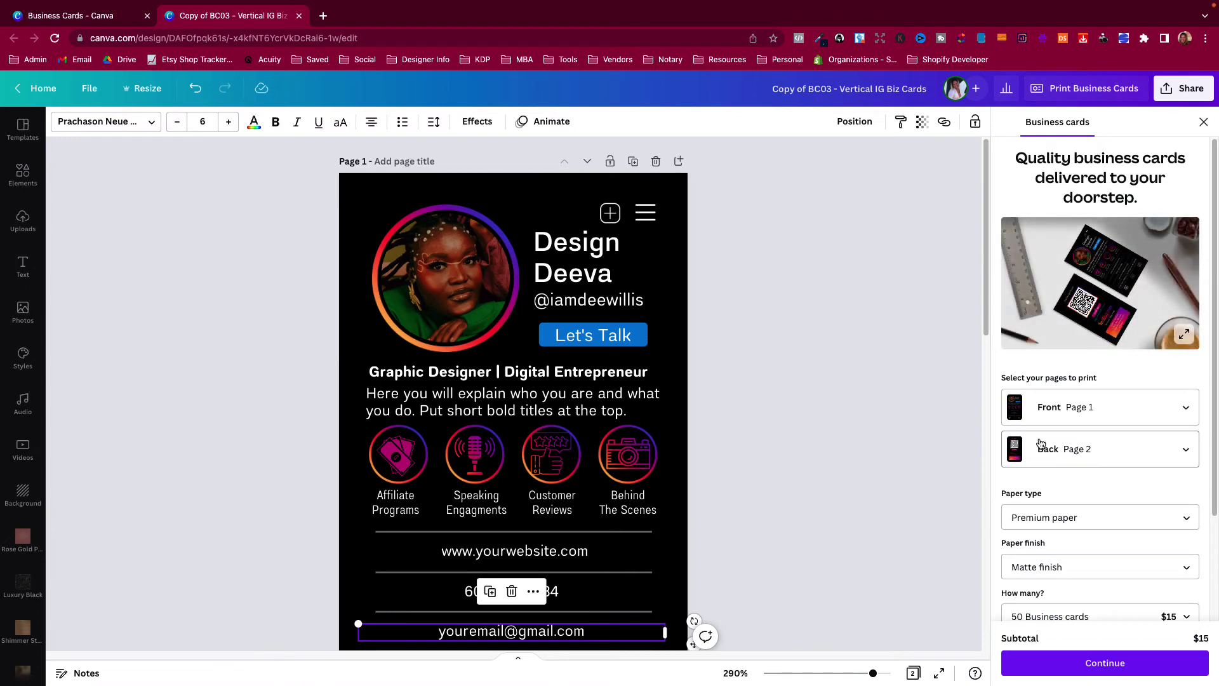
{"action": "scroll", "coordinate": [1099, 400], "scroll_direction": "down", "scroll_amount": 1}
{"action": "scroll", "coordinate": [1098, 400], "scroll_direction": "down", "scroll_amount": 2}
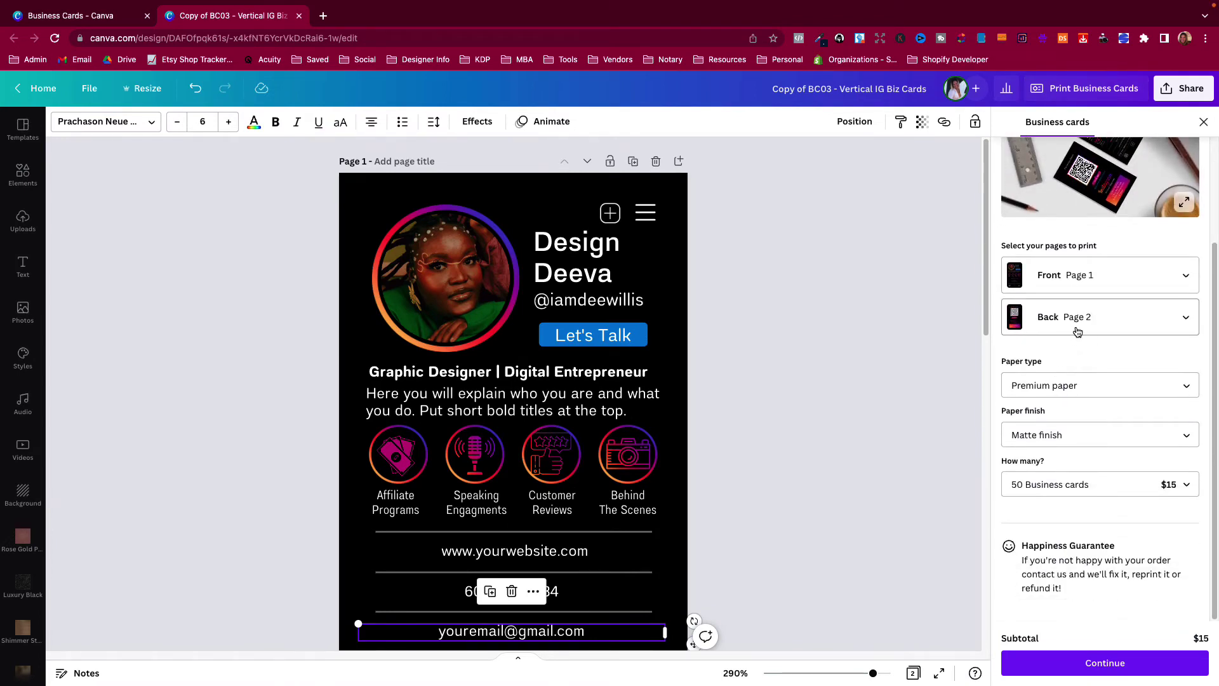
{"action": "left_click", "coordinate": [1044, 386]}
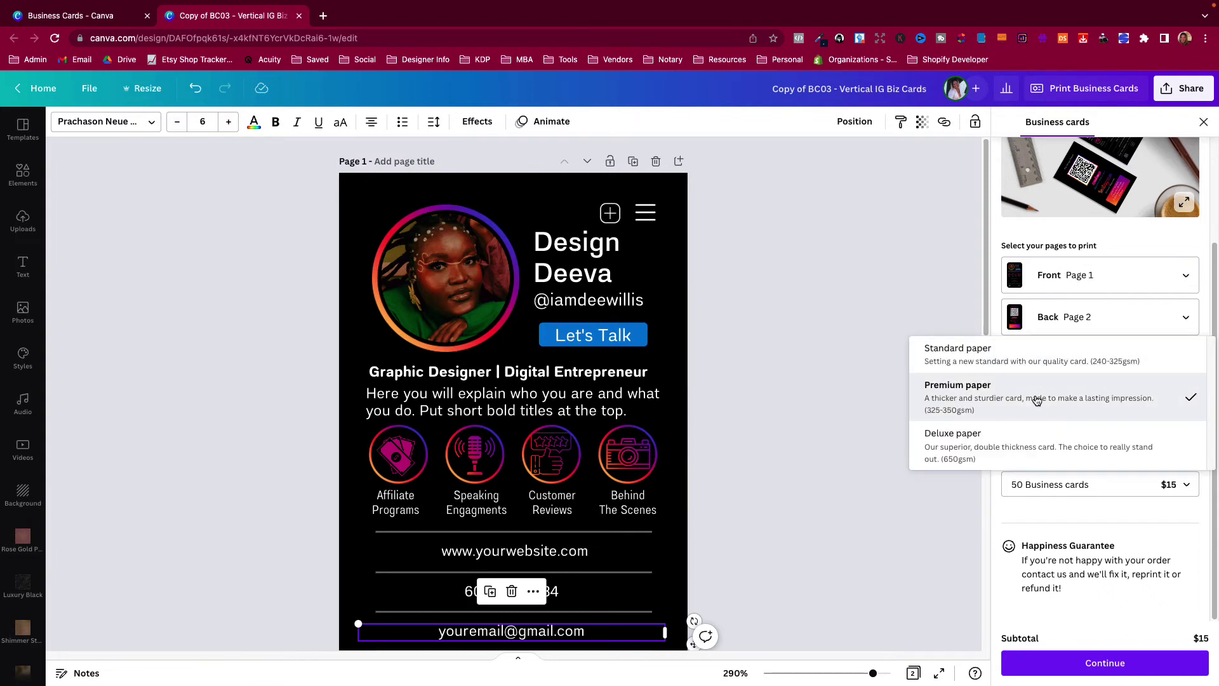
{"action": "left_click", "coordinate": [876, 386]}
{"action": "left_click", "coordinate": [1108, 441]}
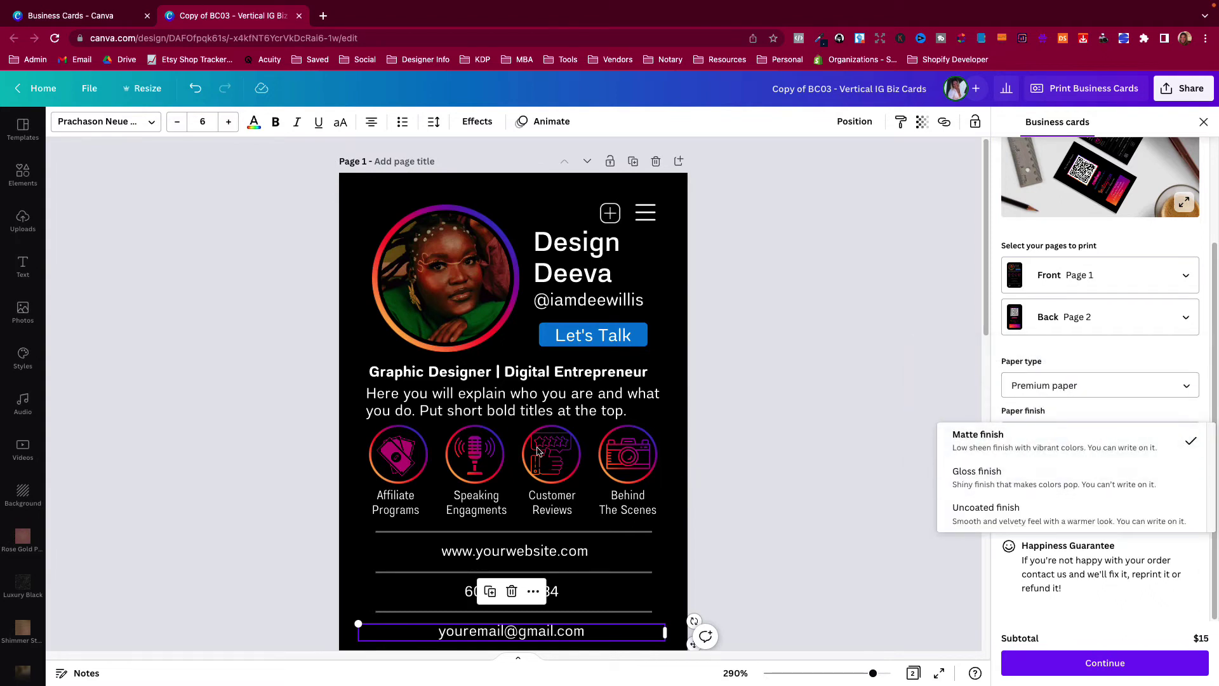
{"action": "left_click", "coordinate": [983, 473]}
Review the quantity options and keep the order at 50 cards for $16.50.
{"action": "scroll", "coordinate": [613, 466], "scroll_direction": "down", "scroll_amount": 10}
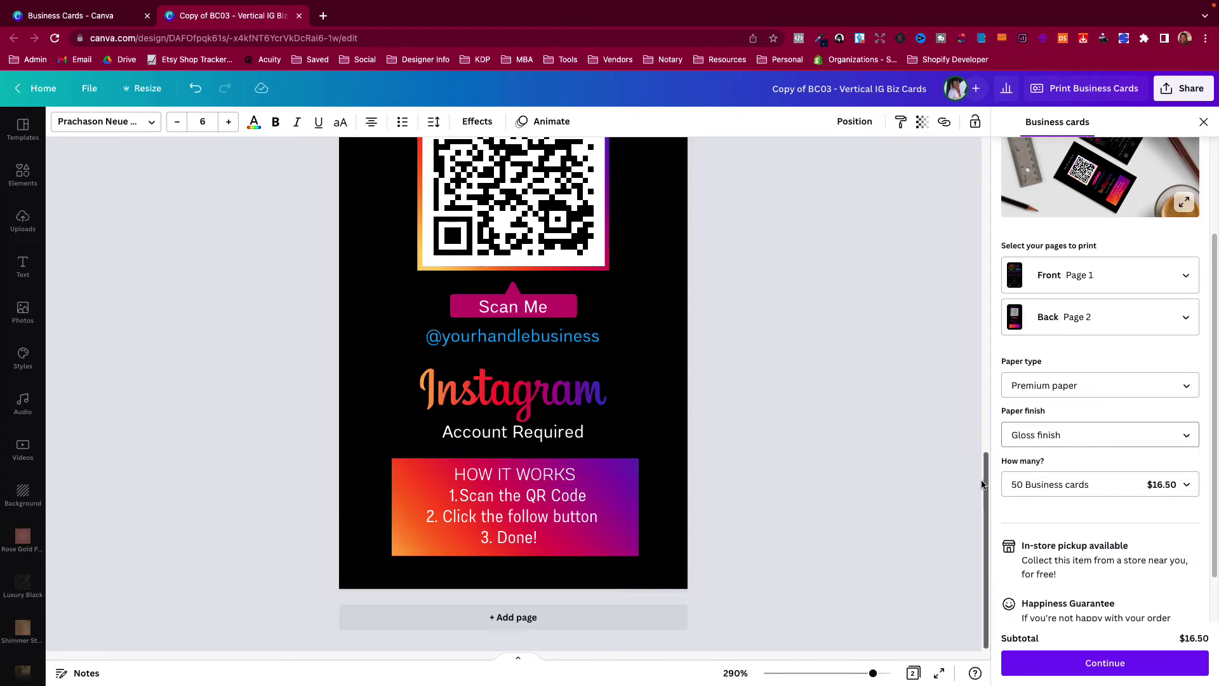
{"action": "scroll", "coordinate": [916, 471], "scroll_direction": "up", "scroll_amount": 3}
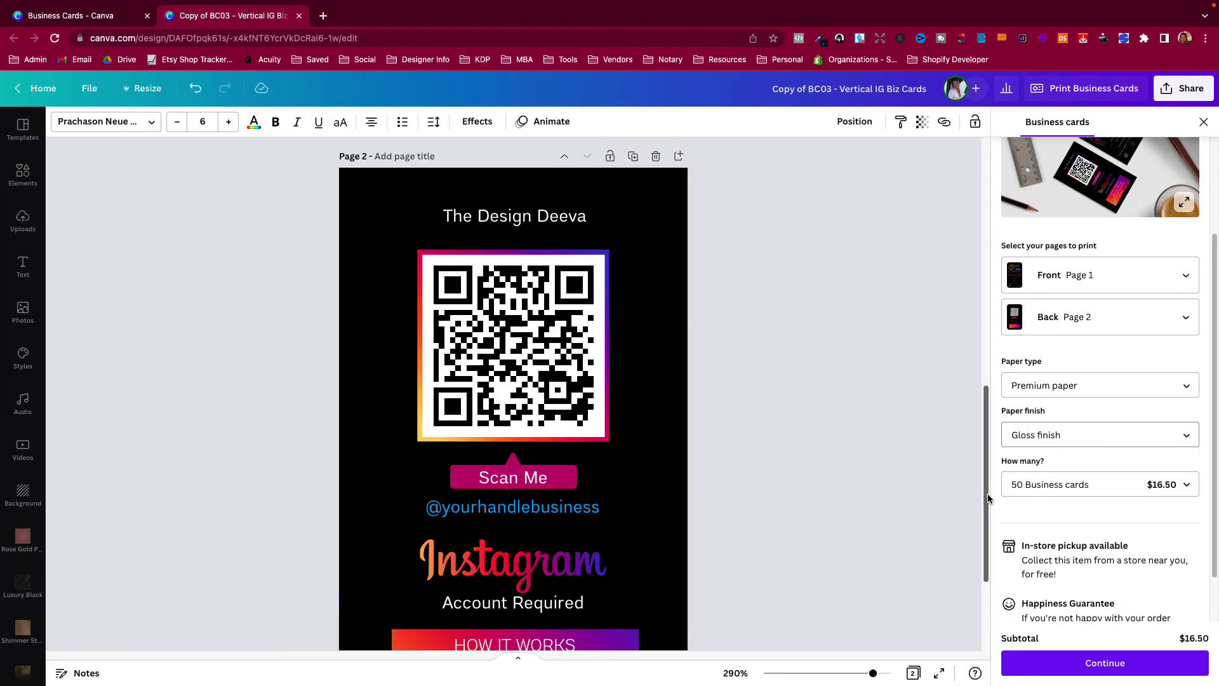
{"action": "scroll", "coordinate": [991, 496], "scroll_direction": "down", "scroll_amount": 1}
{"action": "left_click", "coordinate": [1020, 486]}
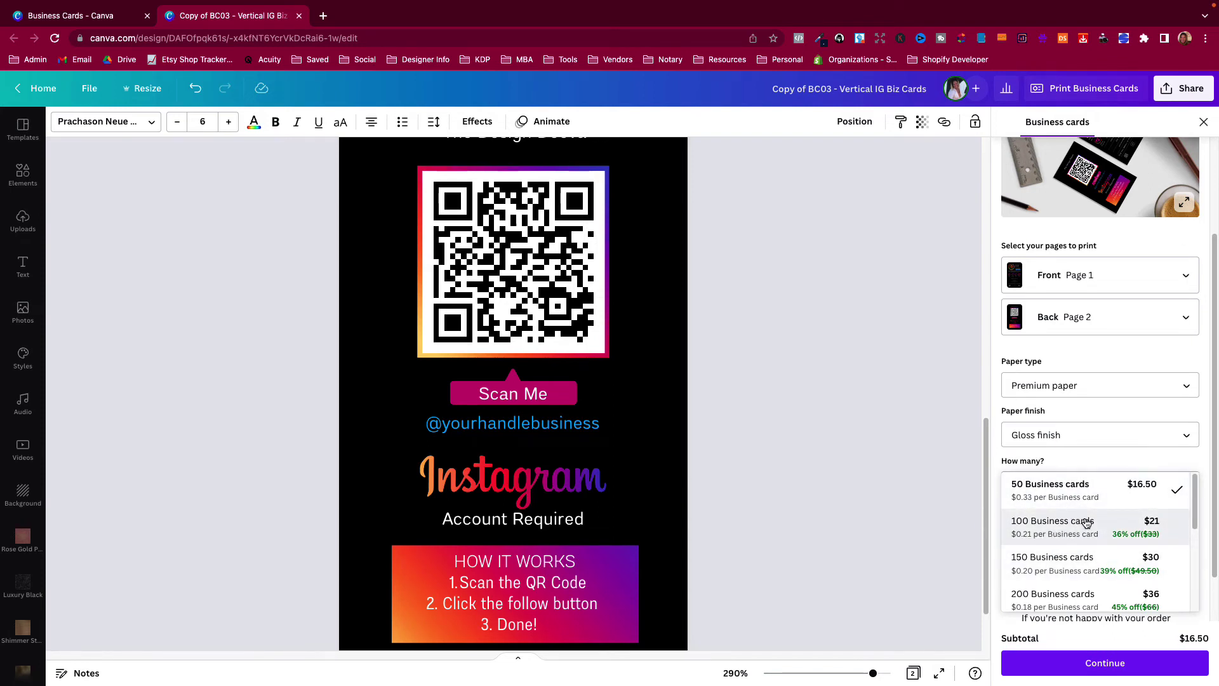
{"action": "scroll", "coordinate": [1088, 530], "scroll_direction": "down", "scroll_amount": 5}
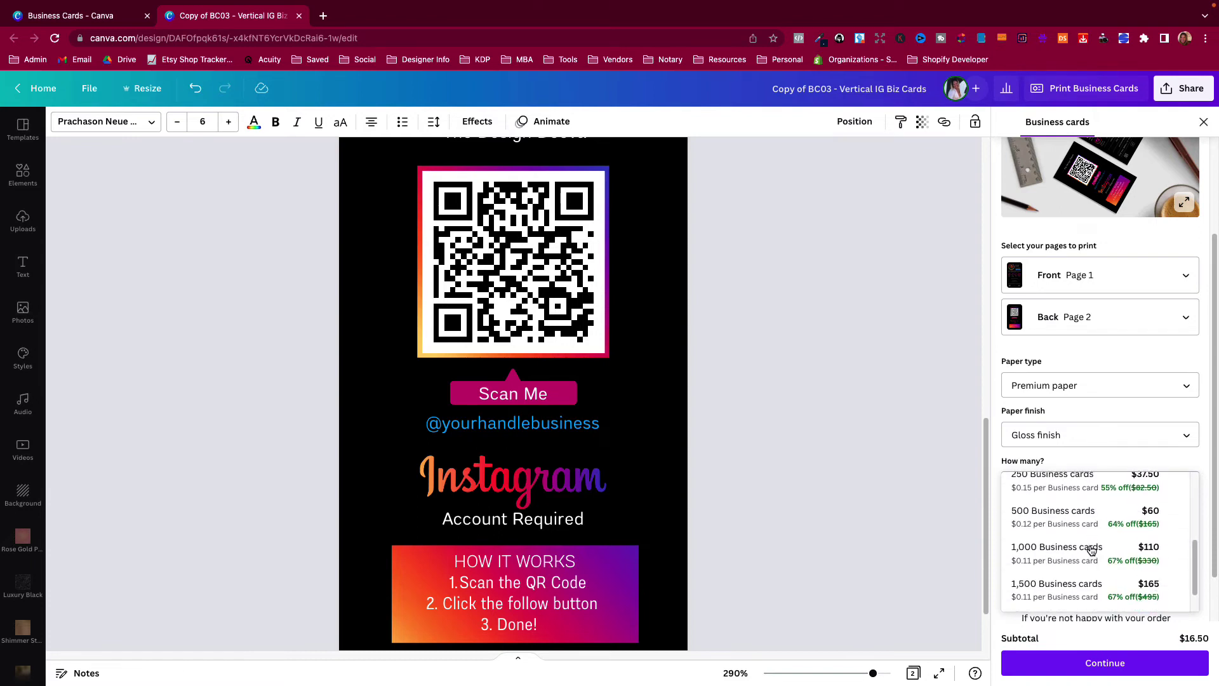
{"action": "scroll", "coordinate": [1058, 571], "scroll_direction": "down", "scroll_amount": 1}
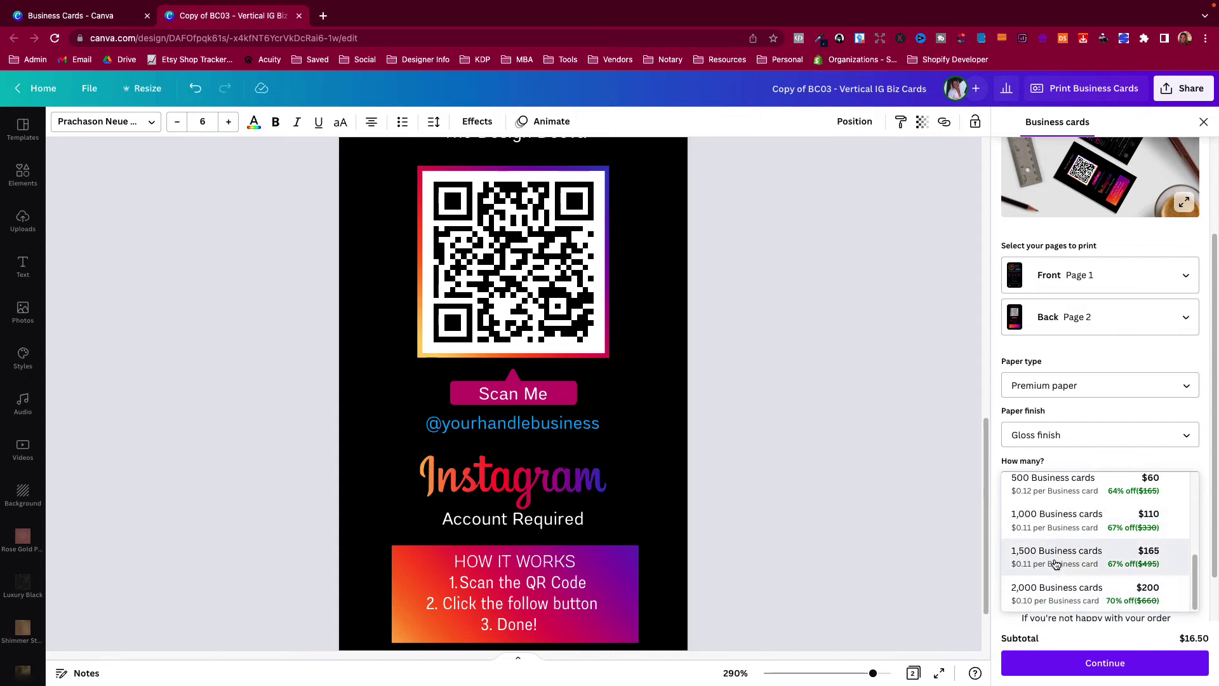
{"action": "left_click", "coordinate": [950, 529]}
{"action": "left_click", "coordinate": [1049, 497]}
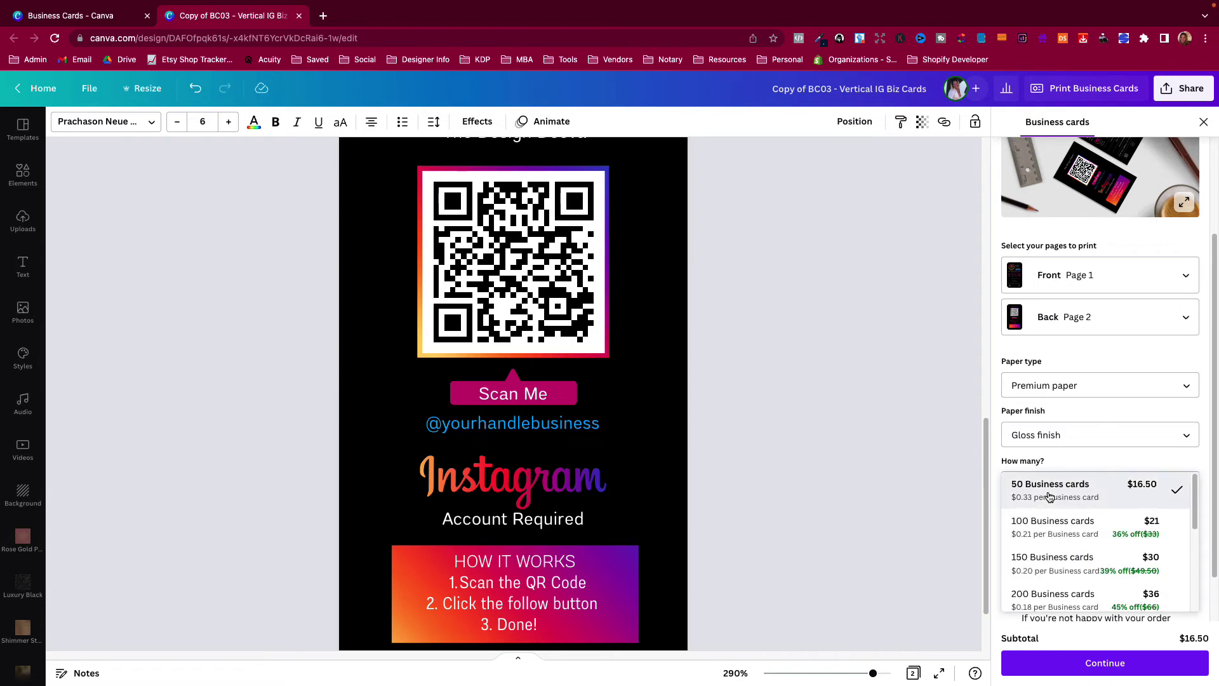
{"action": "left_click", "coordinate": [932, 505]}
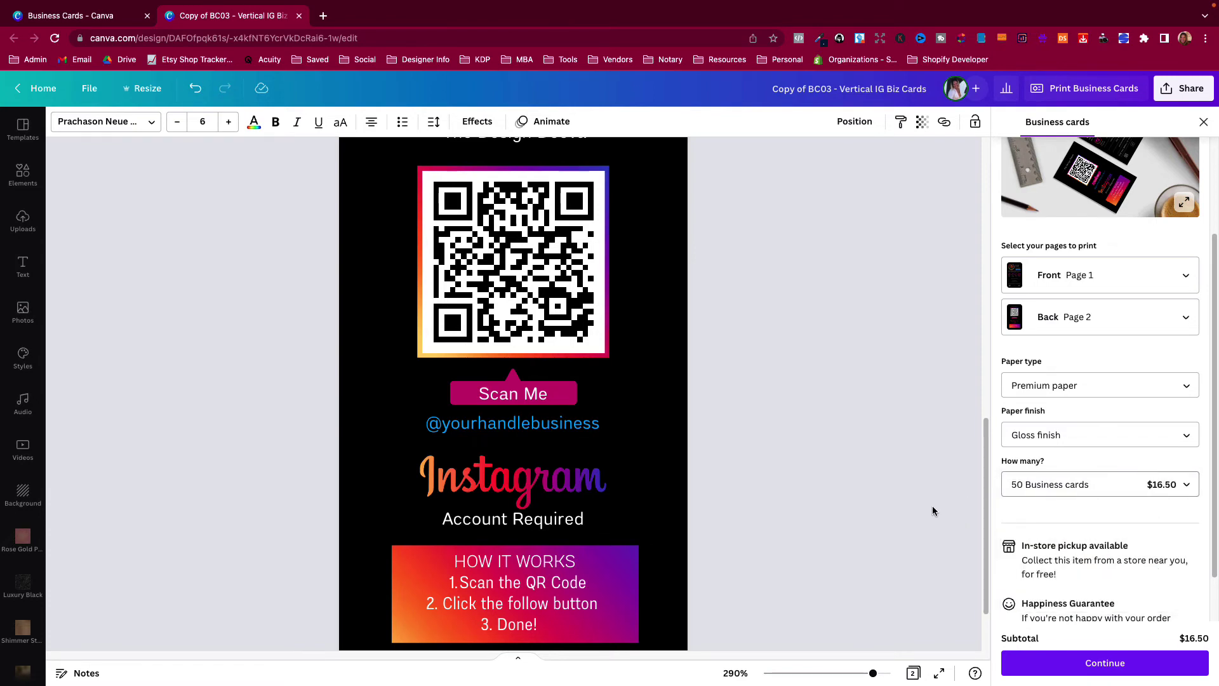
{"action": "scroll", "coordinate": [1020, 531], "scroll_direction": "down", "scroll_amount": 1}
{"action": "scroll", "coordinate": [1020, 531], "scroll_direction": "down", "scroll_amount": 2}
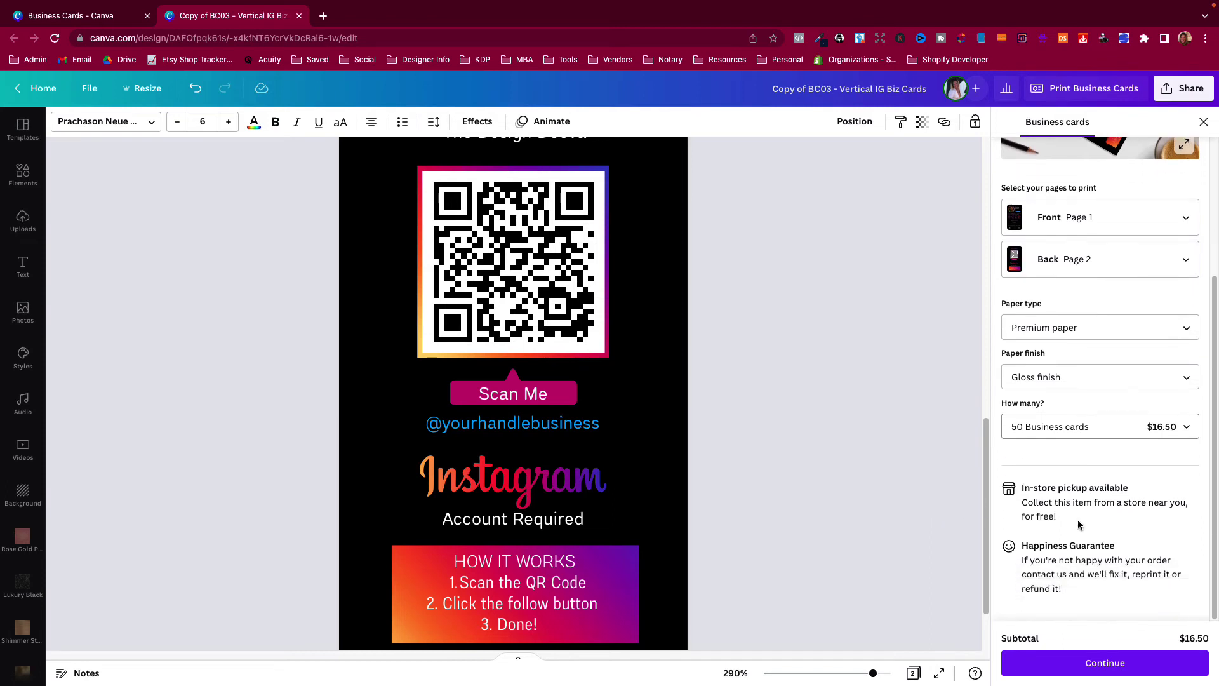
Run the print readiness check and zoom in on the card.
{"action": "left_click", "coordinate": [1088, 661]}
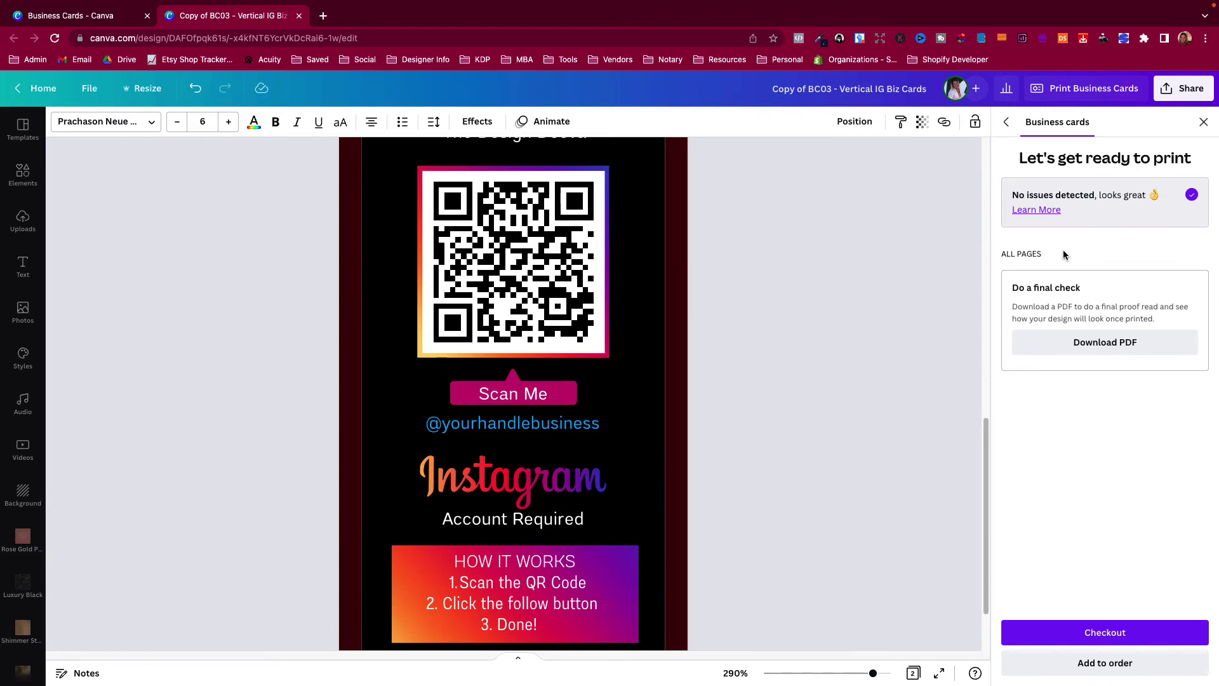
{"action": "scroll", "coordinate": [917, 322], "scroll_direction": "up", "scroll_amount": 5}
{"action": "scroll", "coordinate": [651, 164], "scroll_direction": "up", "scroll_amount": 3}
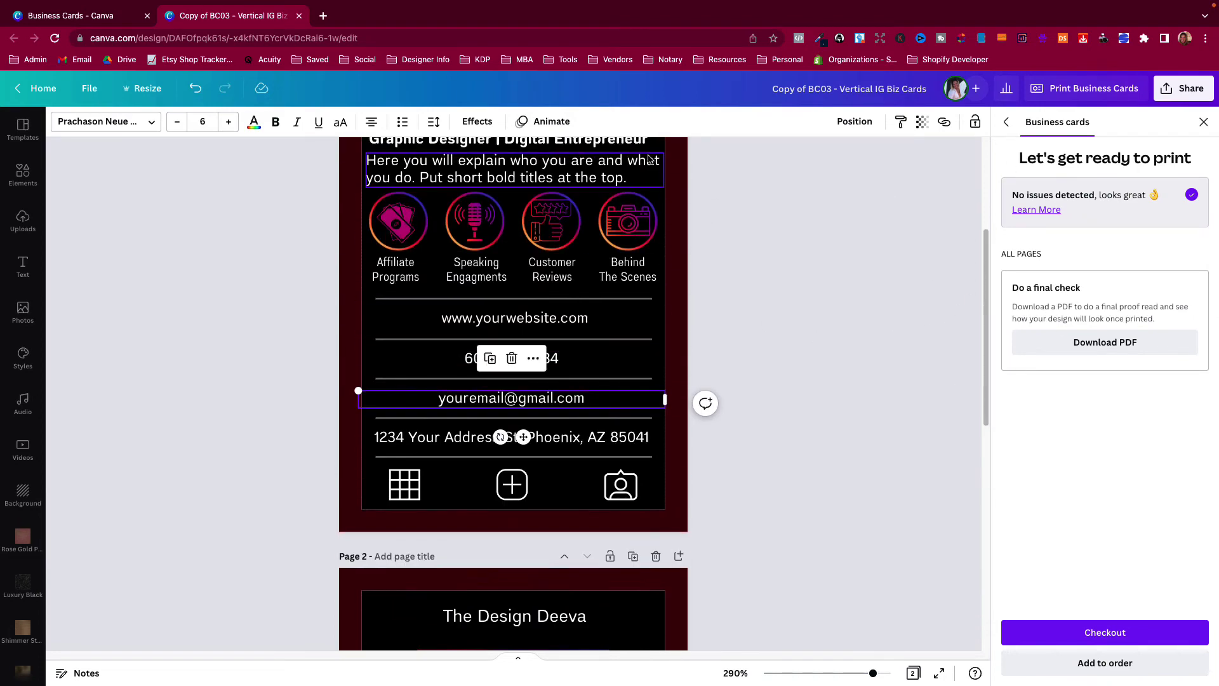
{"action": "scroll", "coordinate": [651, 164], "scroll_direction": "up", "scroll_amount": 4}
{"action": "left_click_drag", "start_coordinate": [873, 673], "coordinate": [849, 678]}
{"action": "scroll", "coordinate": [674, 425], "scroll_direction": "up", "scroll_amount": 2}
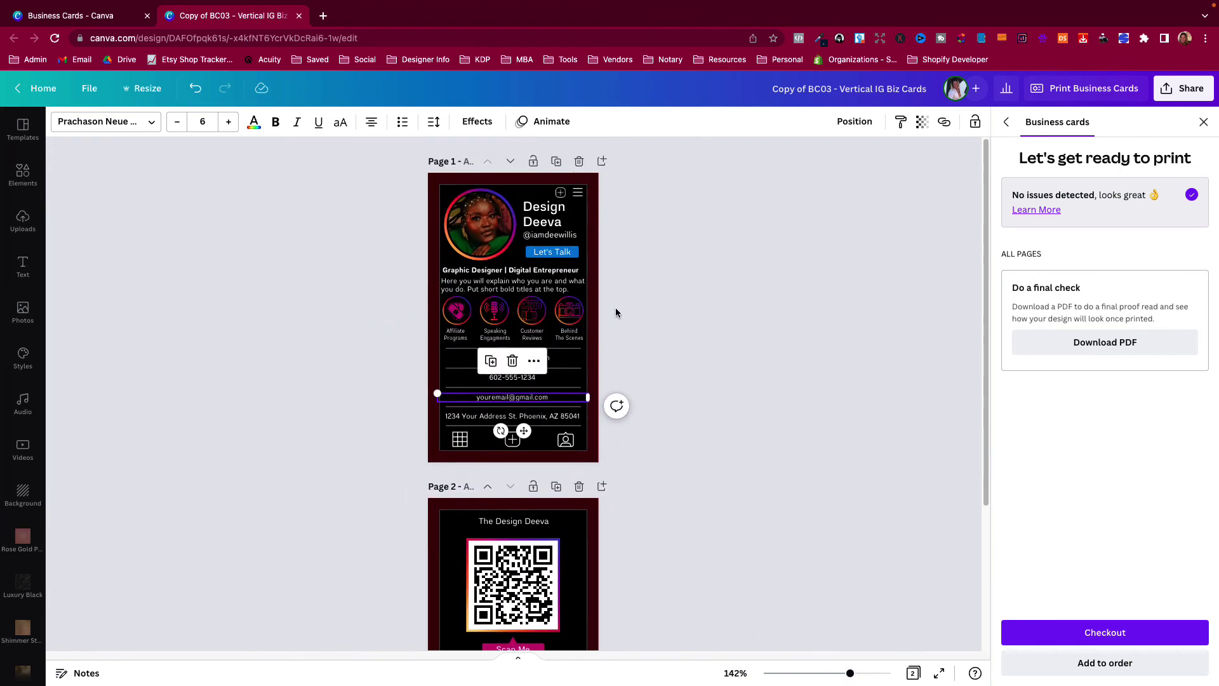
{"action": "left_click_drag", "start_coordinate": [850, 673], "coordinate": [856, 673]}
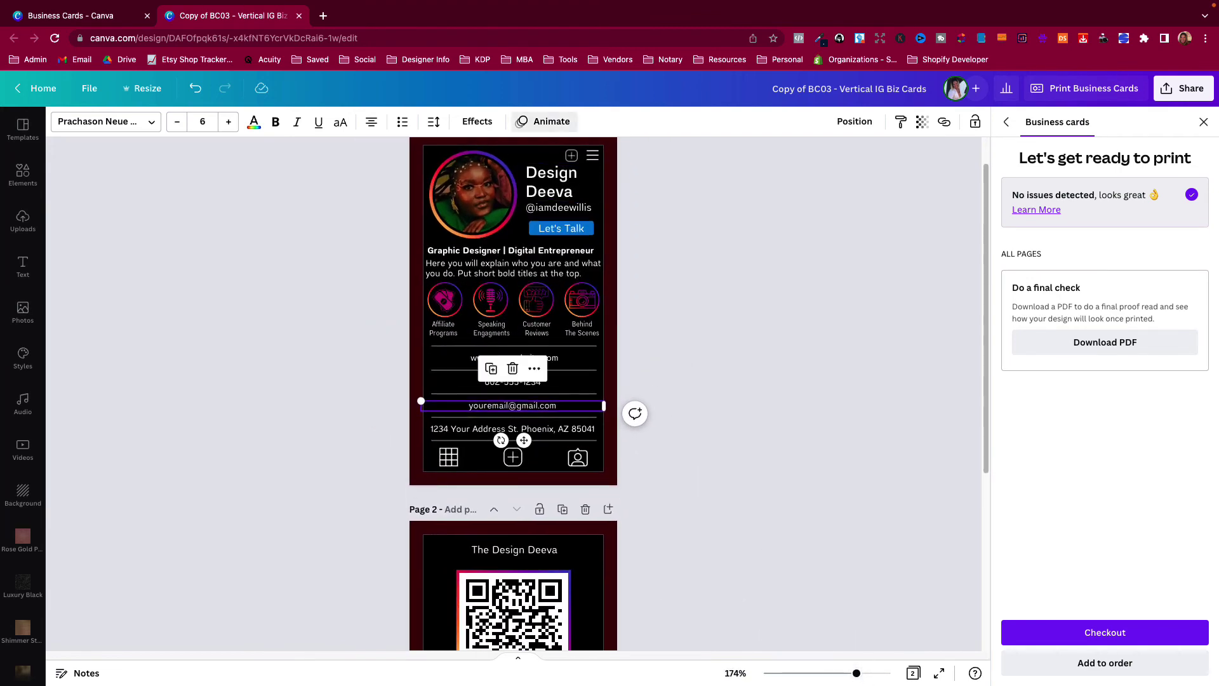
Move the small plus icon out of the danger zone to sit beside the menu icon.
{"action": "left_click", "coordinate": [573, 156]}
{"action": "left_click_drag", "start_coordinate": [572, 155], "coordinate": [574, 144]}
{"action": "scroll", "coordinate": [642, 253], "scroll_direction": "up", "scroll_amount": 1}
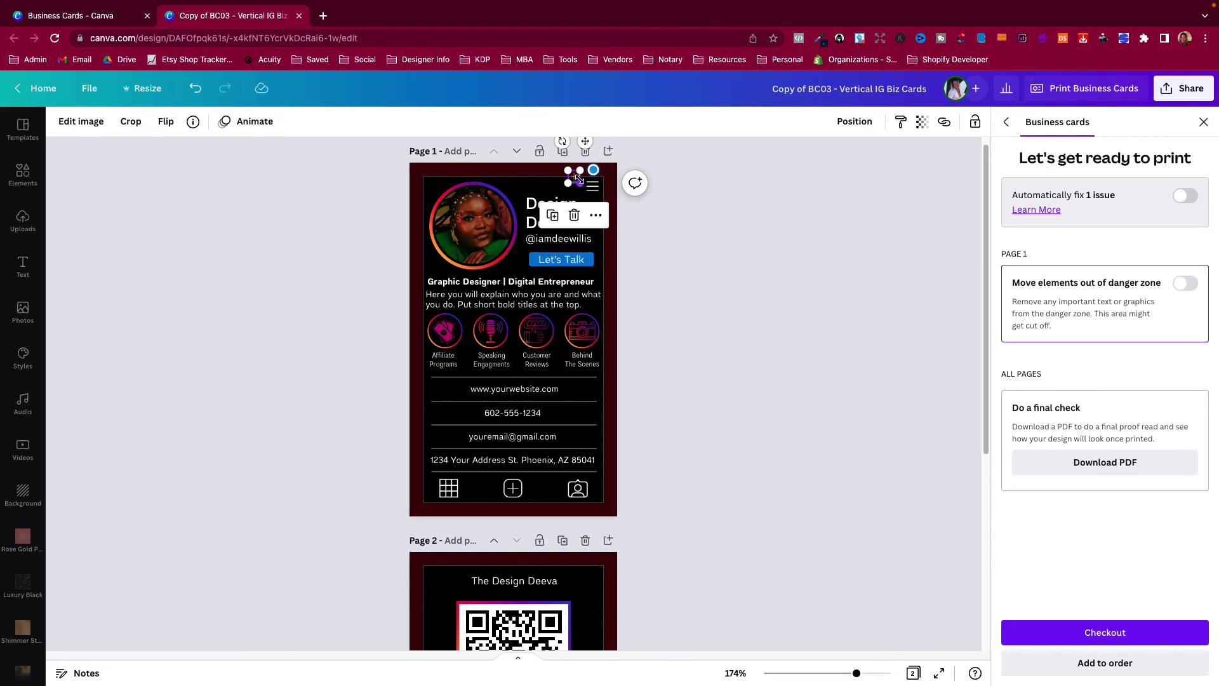
{"action": "left_click_drag", "start_coordinate": [858, 676], "coordinate": [863, 677]}
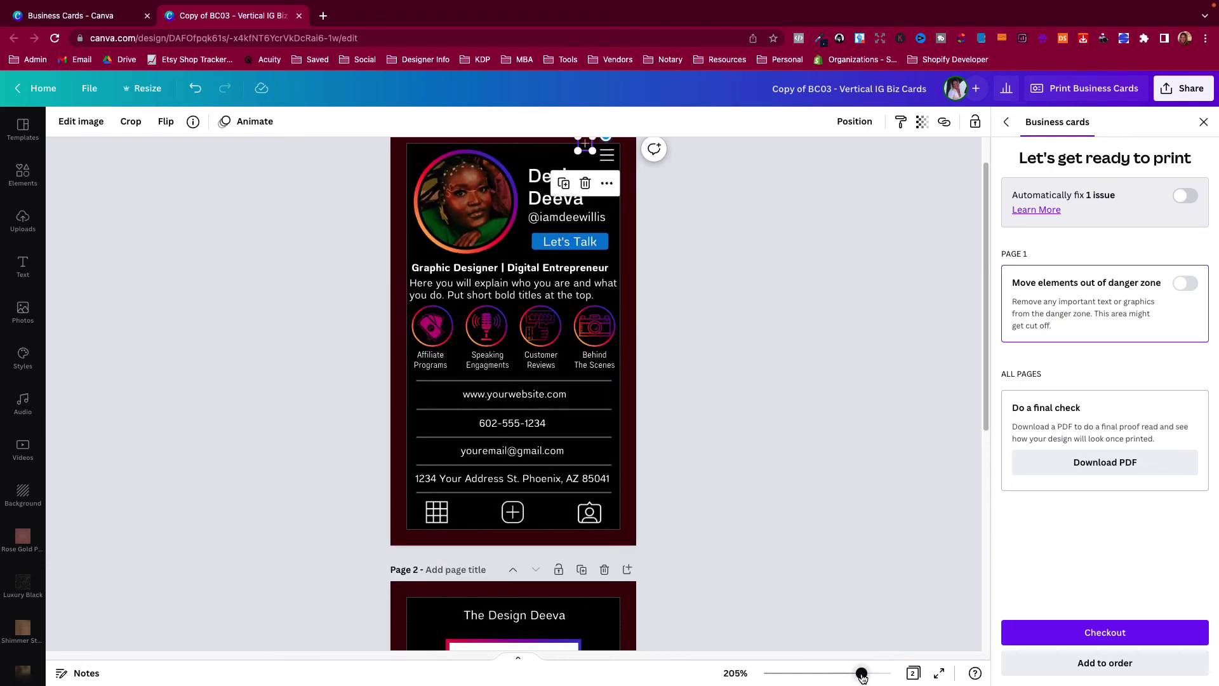
{"action": "scroll", "coordinate": [730, 391], "scroll_direction": "up", "scroll_amount": 1}
{"action": "left_click", "coordinate": [540, 211]}
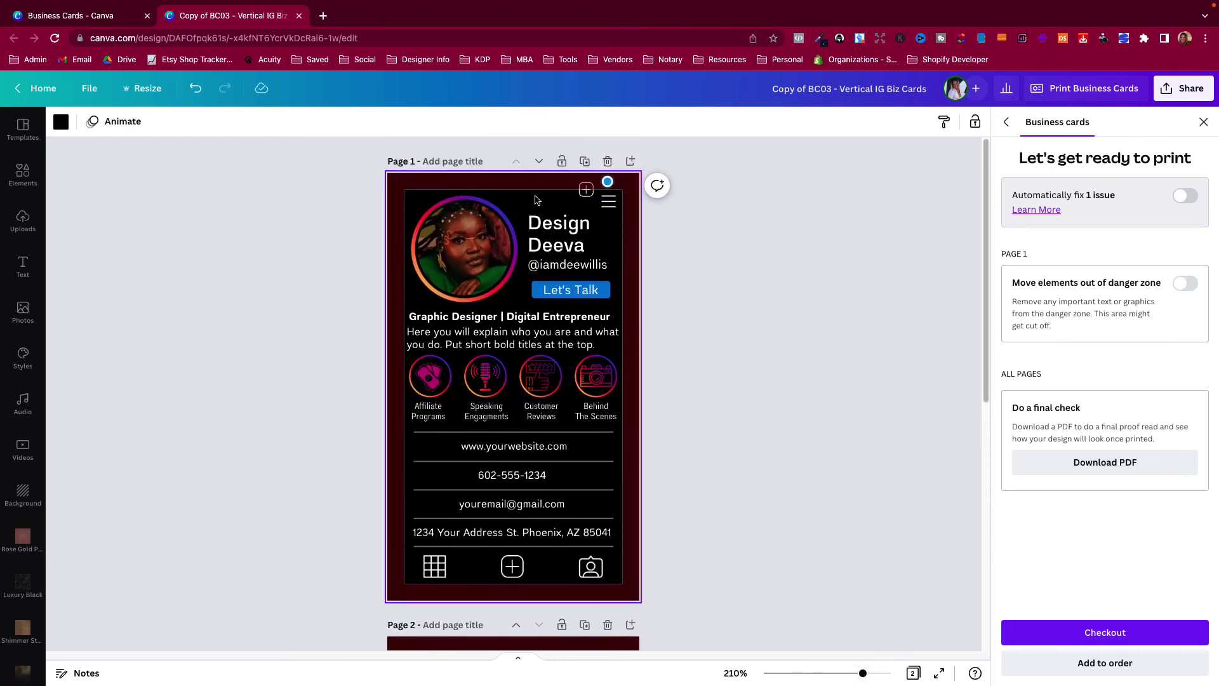
{"action": "left_click", "coordinate": [585, 191]}
{"action": "left_click_drag", "start_coordinate": [585, 191], "coordinate": [581, 190]}
{"action": "left_click", "coordinate": [696, 246]}
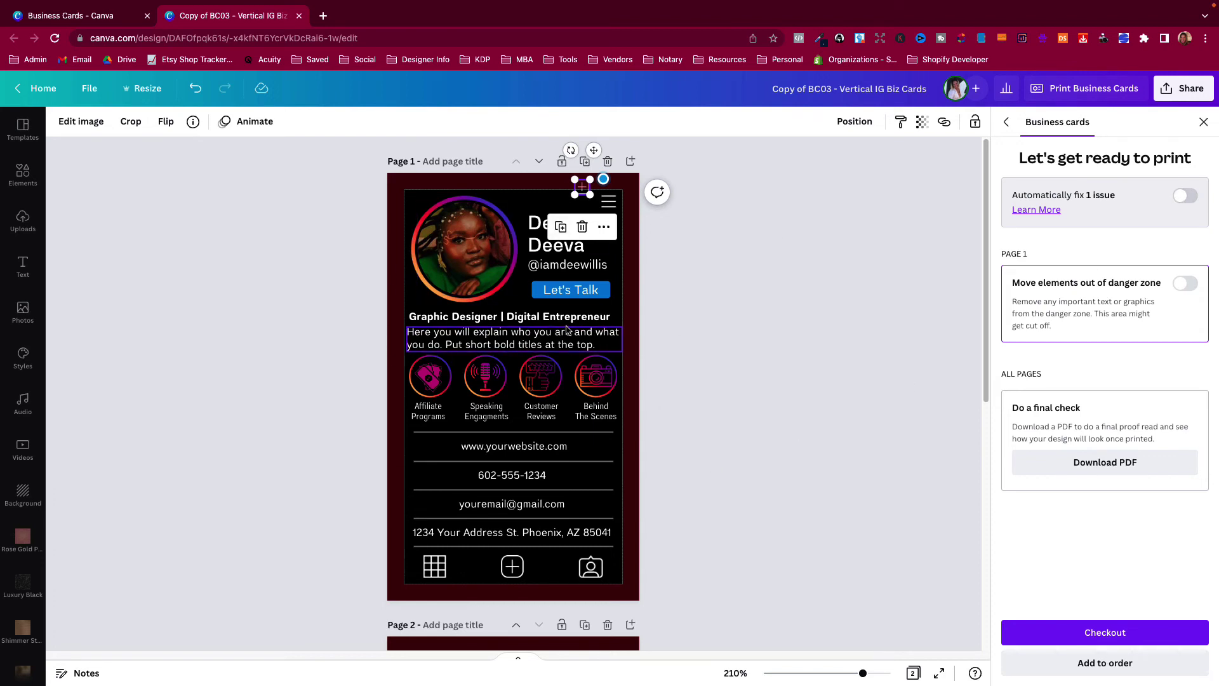
{"action": "left_click", "coordinate": [678, 228]}
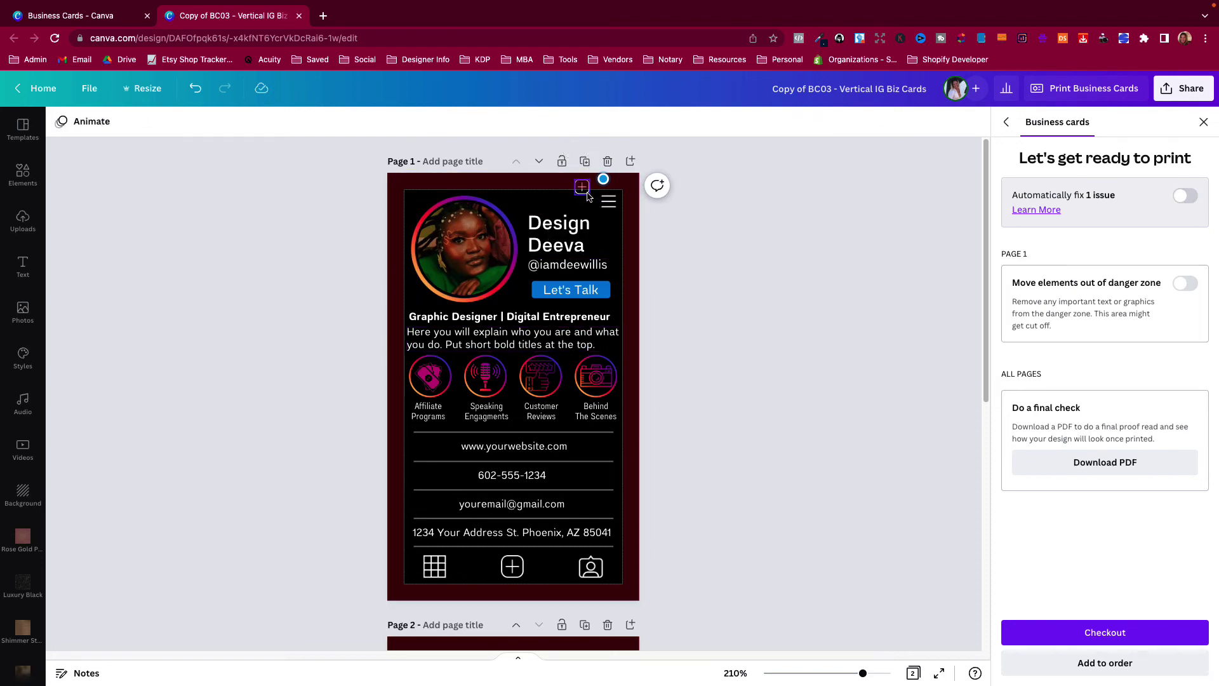
{"action": "left_click_drag", "start_coordinate": [581, 189], "coordinate": [582, 201]}
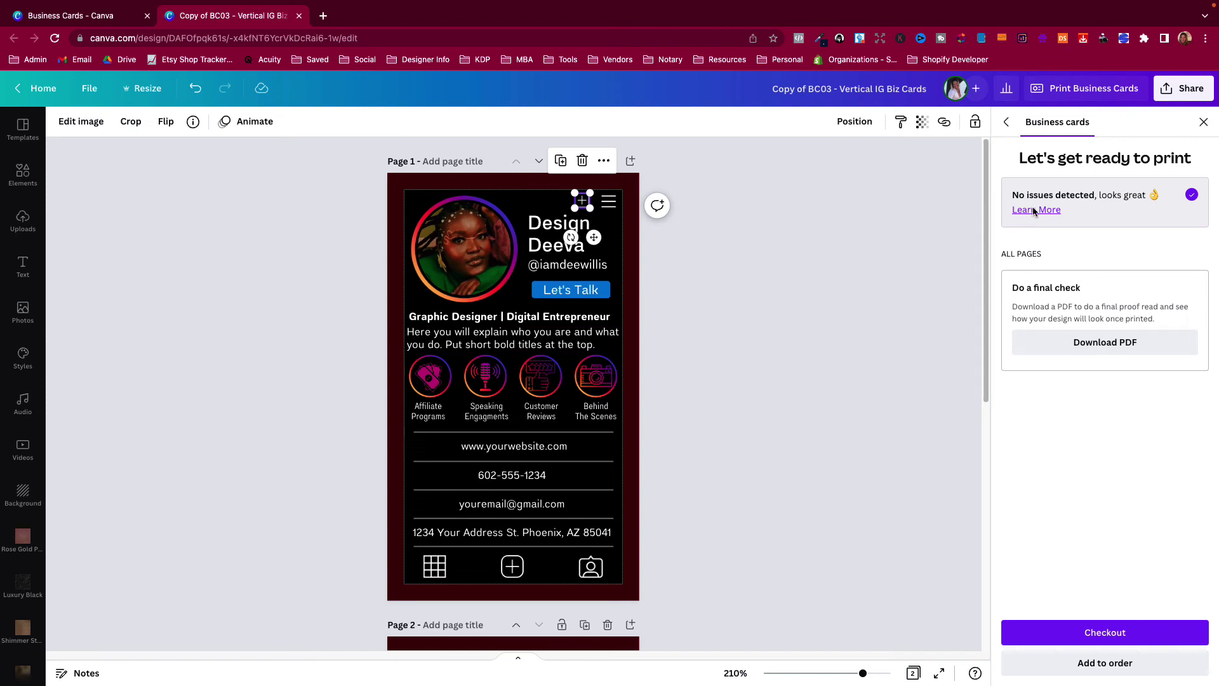
Reopen Print Business Cards and rerun the check, which reports no issues detected.
{"action": "left_click", "coordinate": [1203, 122]}
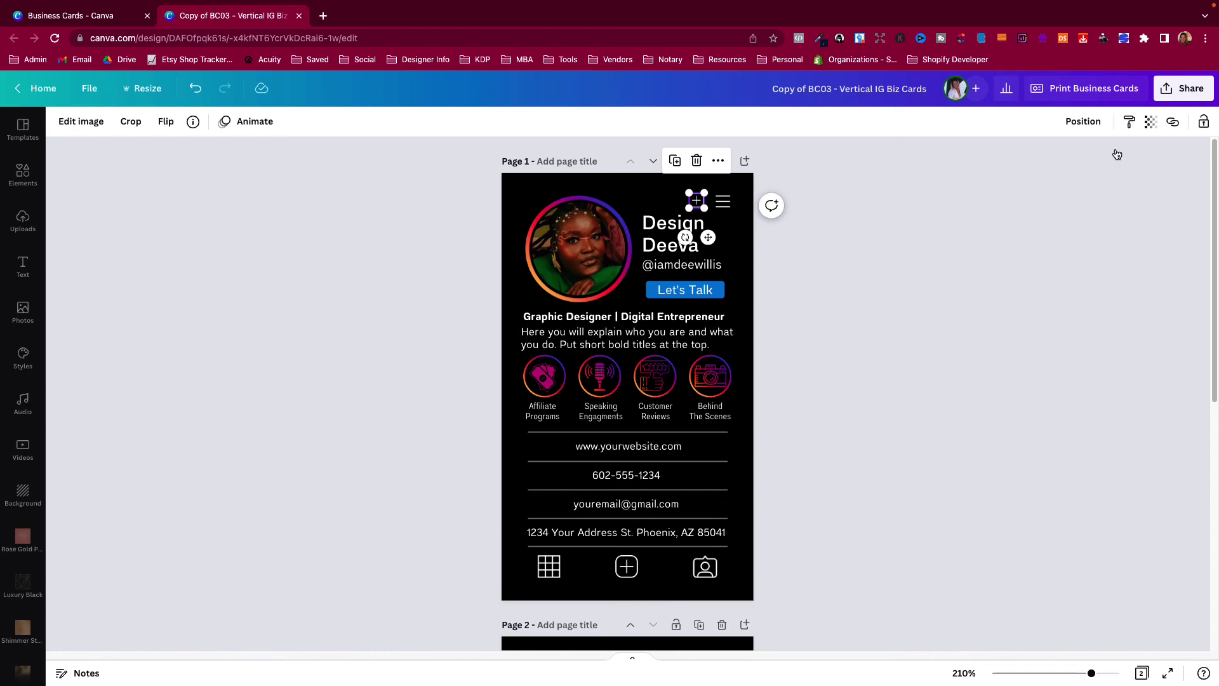
{"action": "left_click", "coordinate": [1059, 92]}
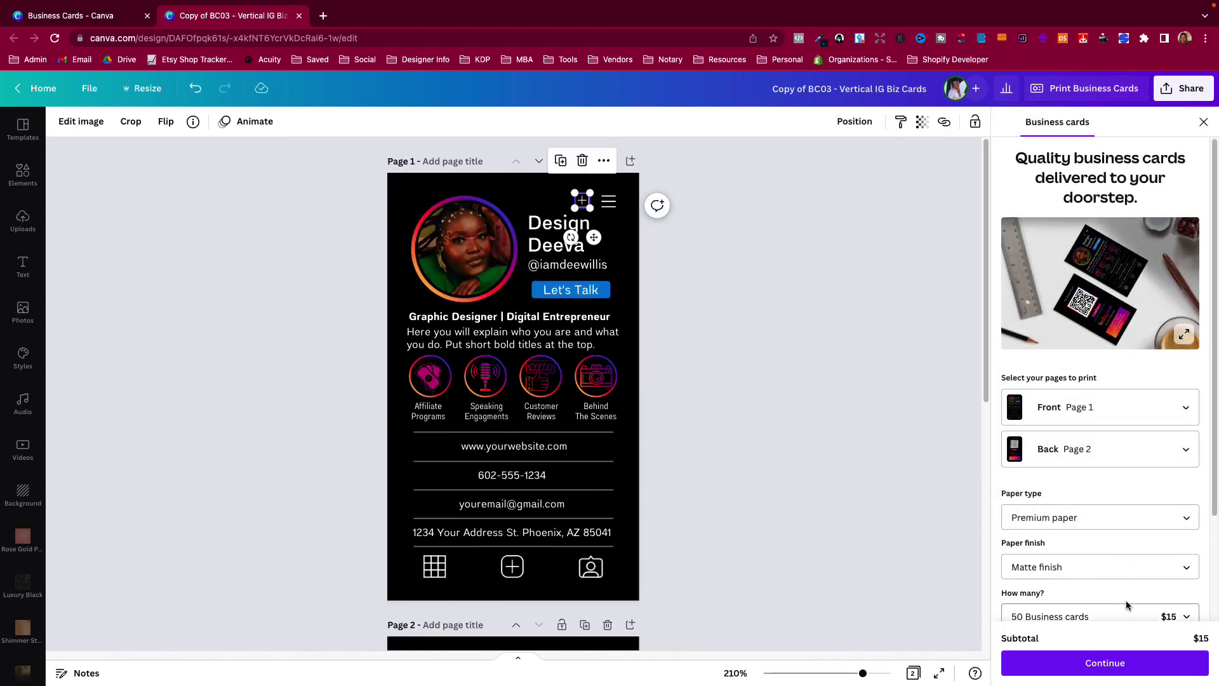
{"action": "left_click", "coordinate": [1110, 663]}
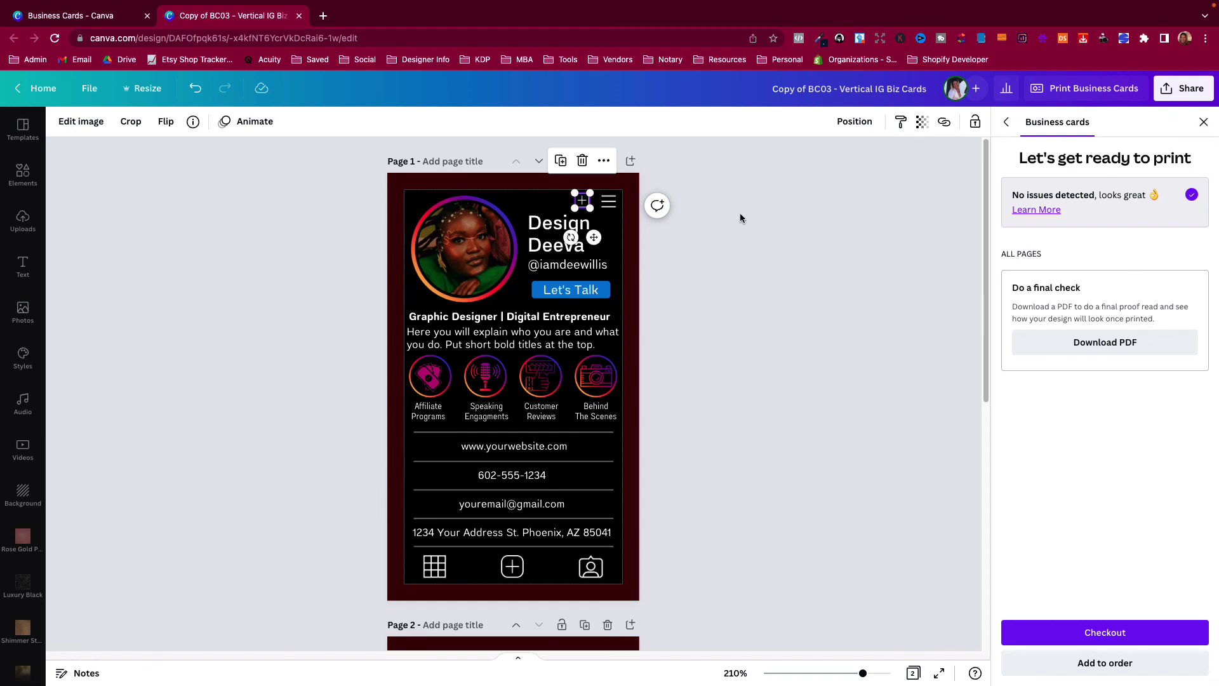
{"action": "left_click", "coordinate": [1200, 121]}
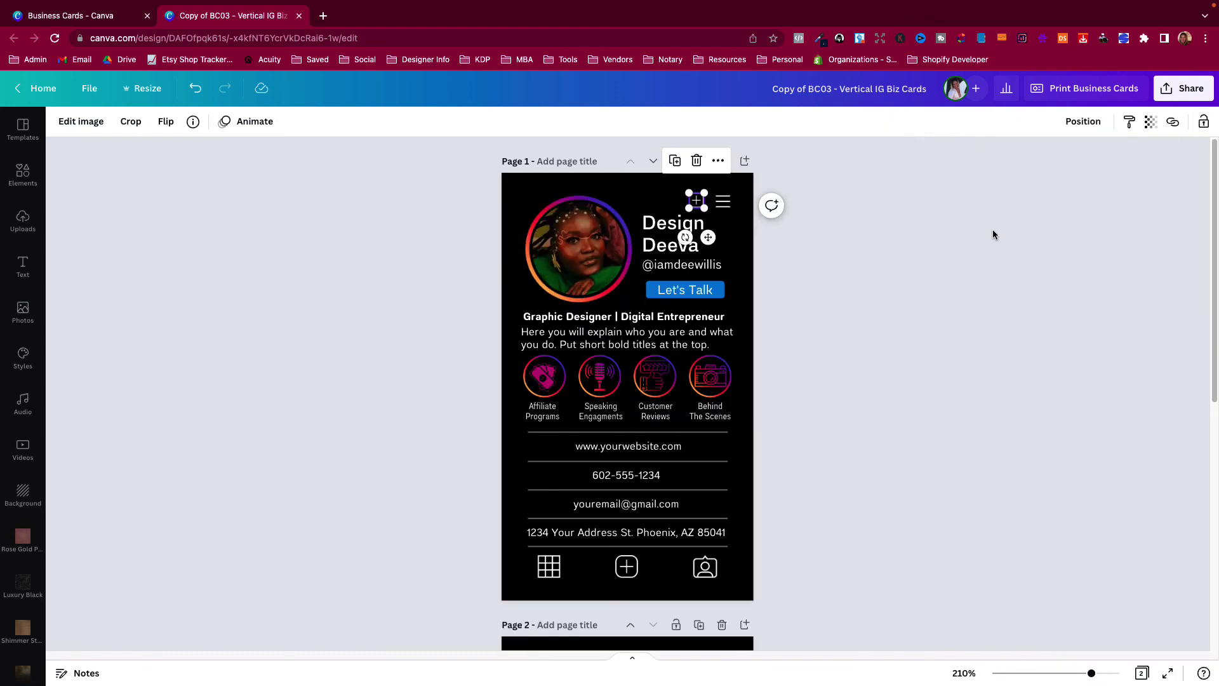
{"action": "left_click", "coordinate": [1184, 88]}
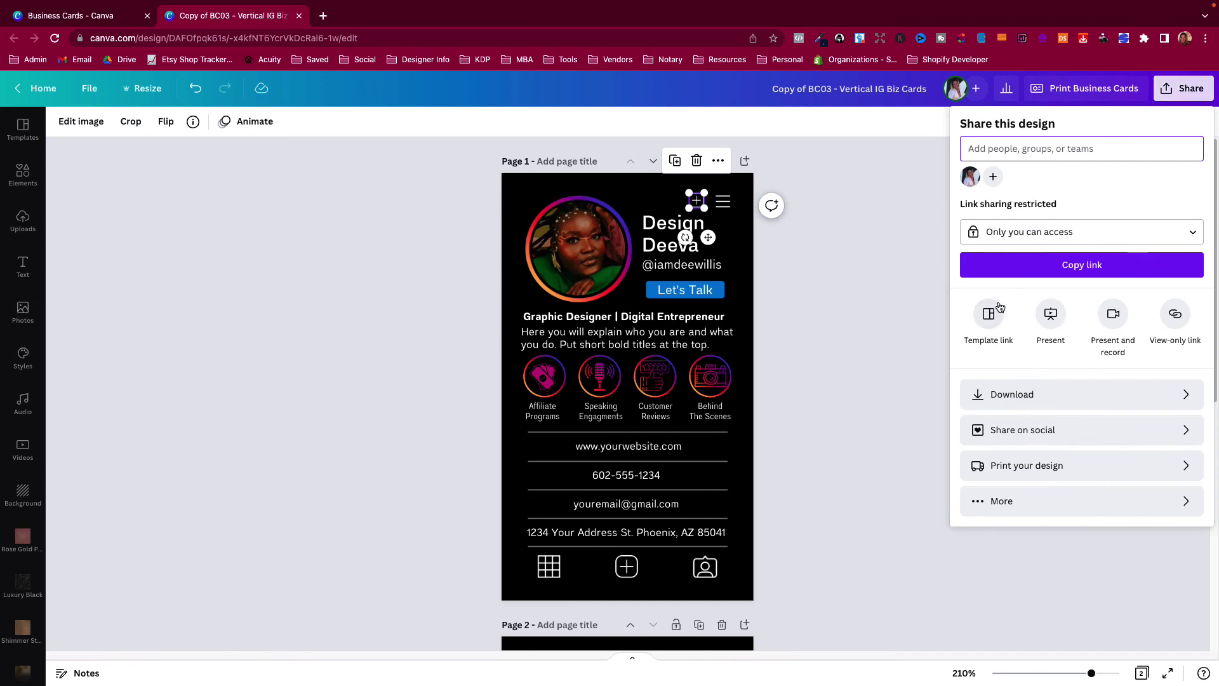
{"action": "left_click", "coordinate": [999, 396]}
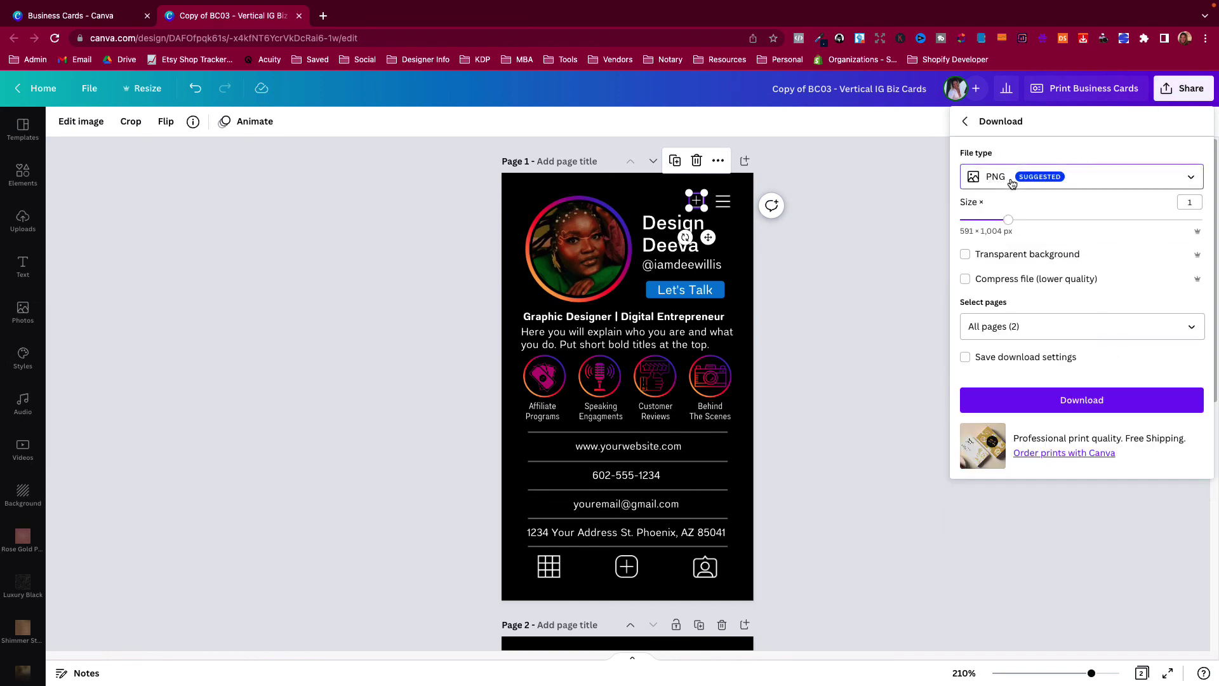
{"action": "left_click", "coordinate": [1005, 180]}
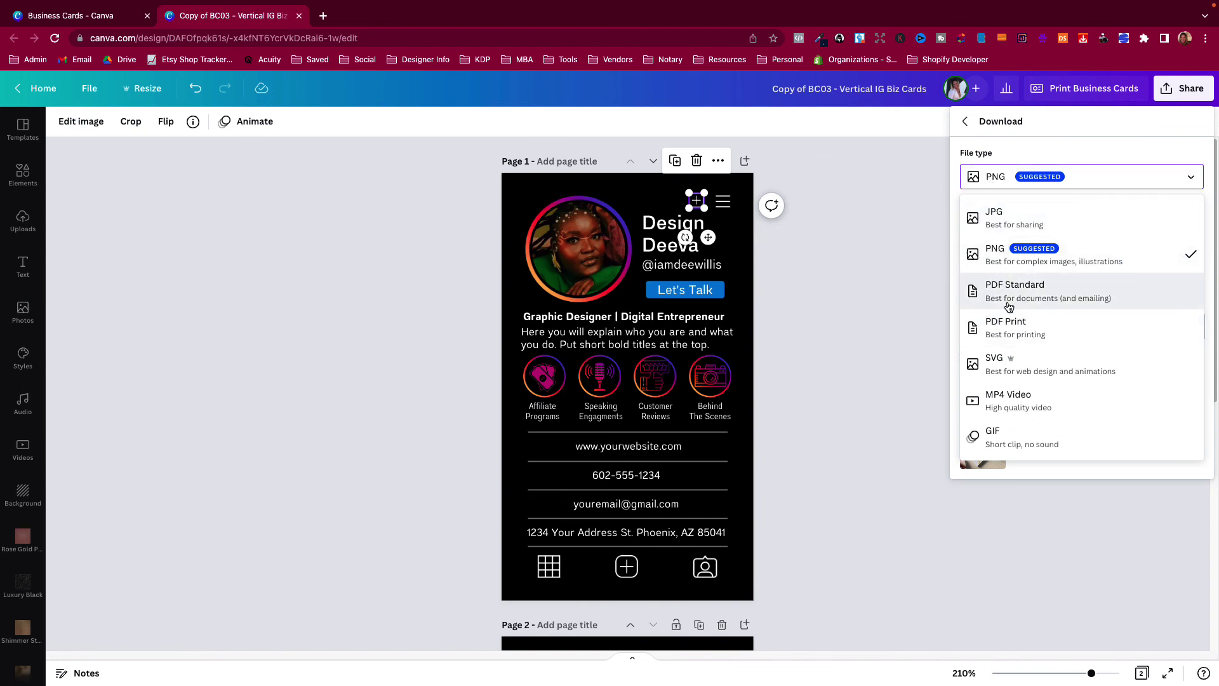
{"action": "key", "text": "Escape"}
{"action": "key", "text": "Escape"}
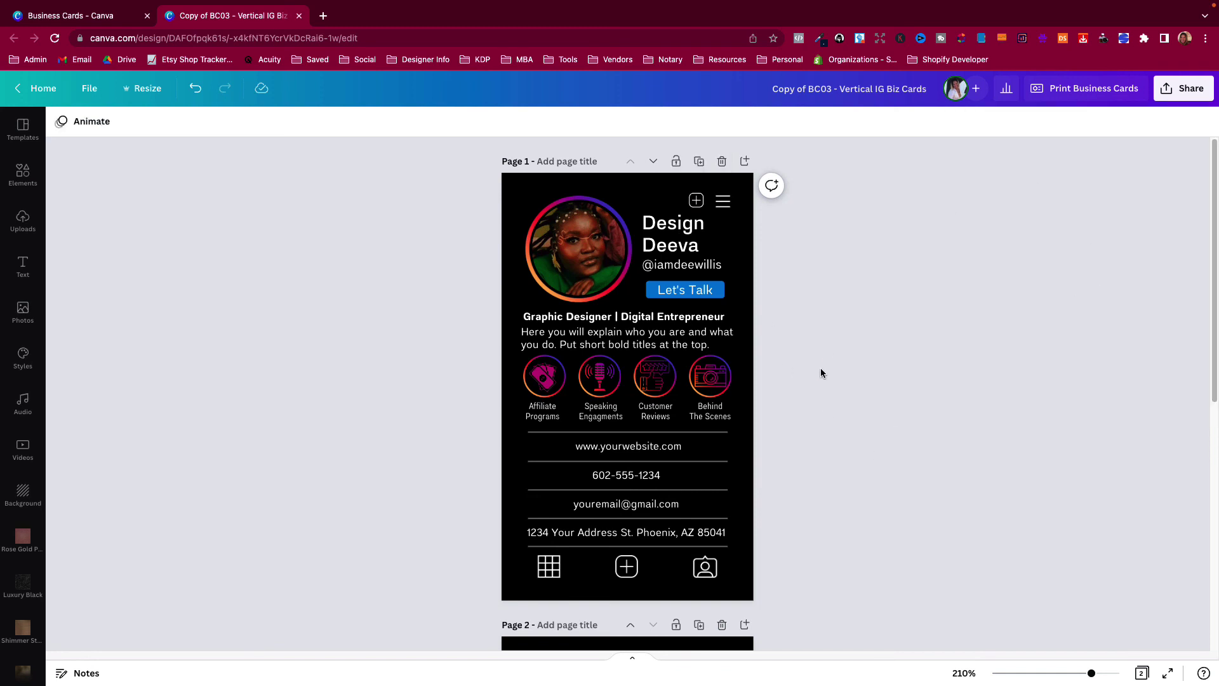